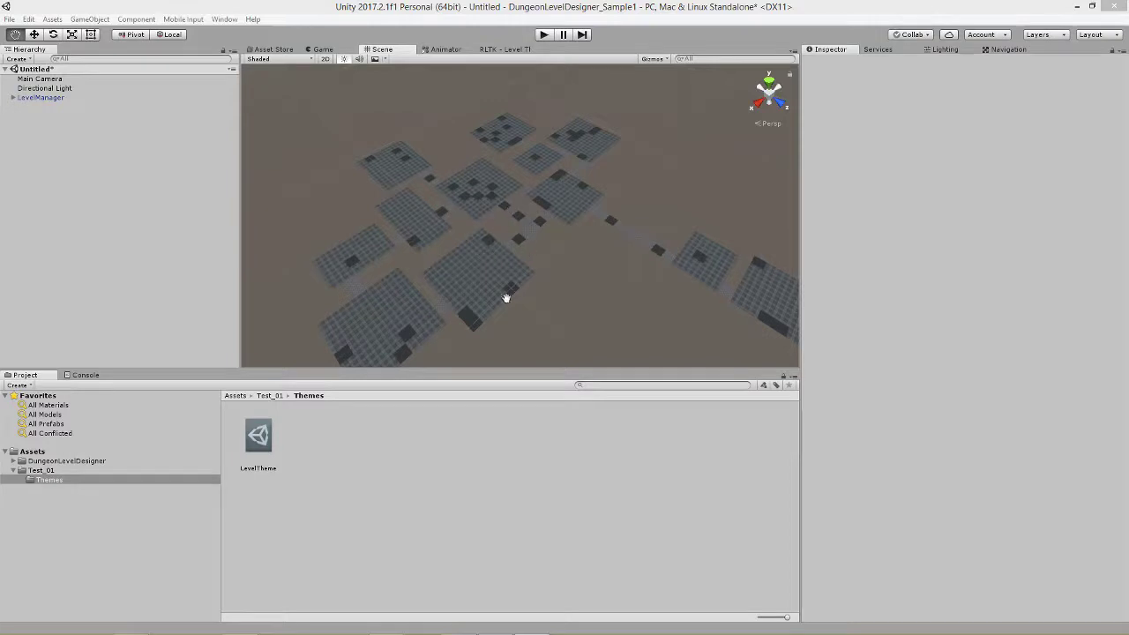
Disable the Directional Light object in the scene
drag(553, 319, 534, 304)
right_drag(540, 263, 542, 268)
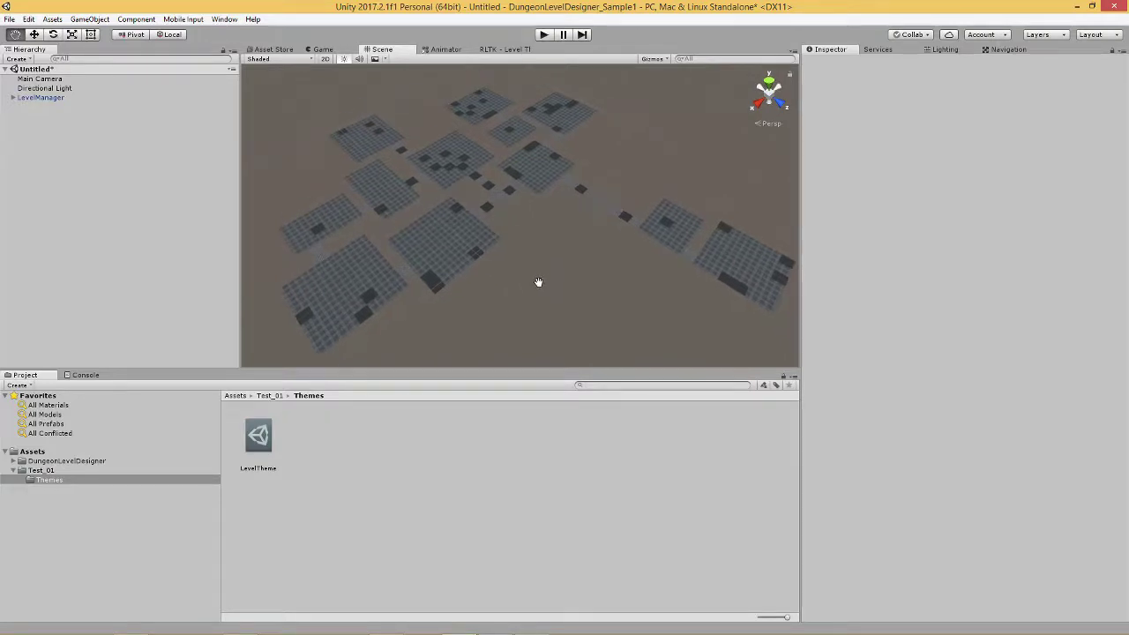
click(47, 90)
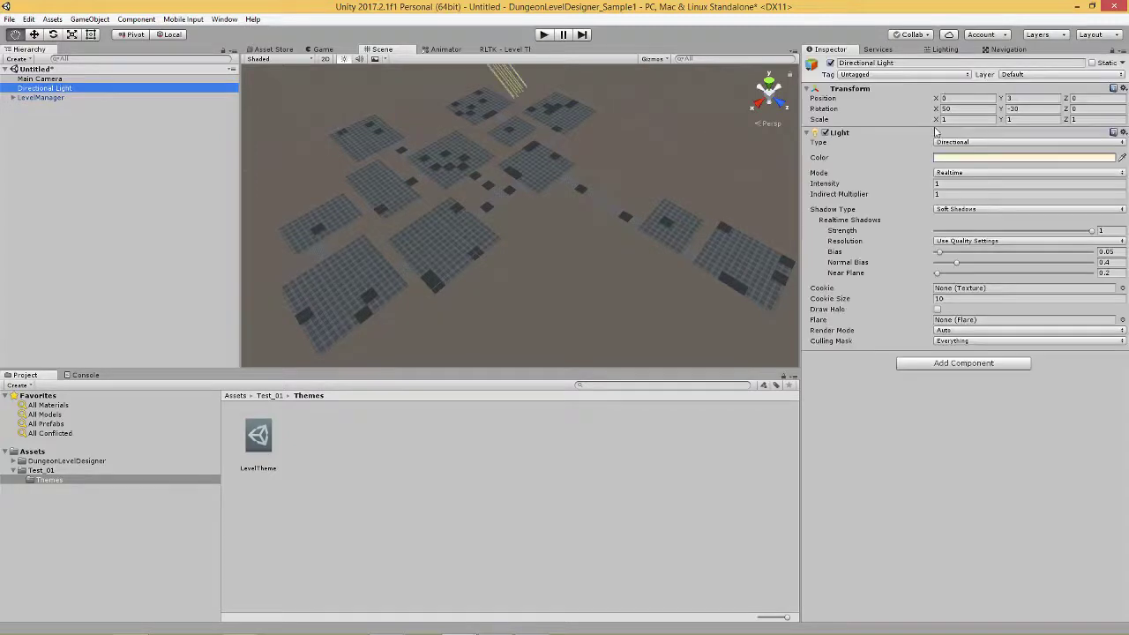
click(830, 65)
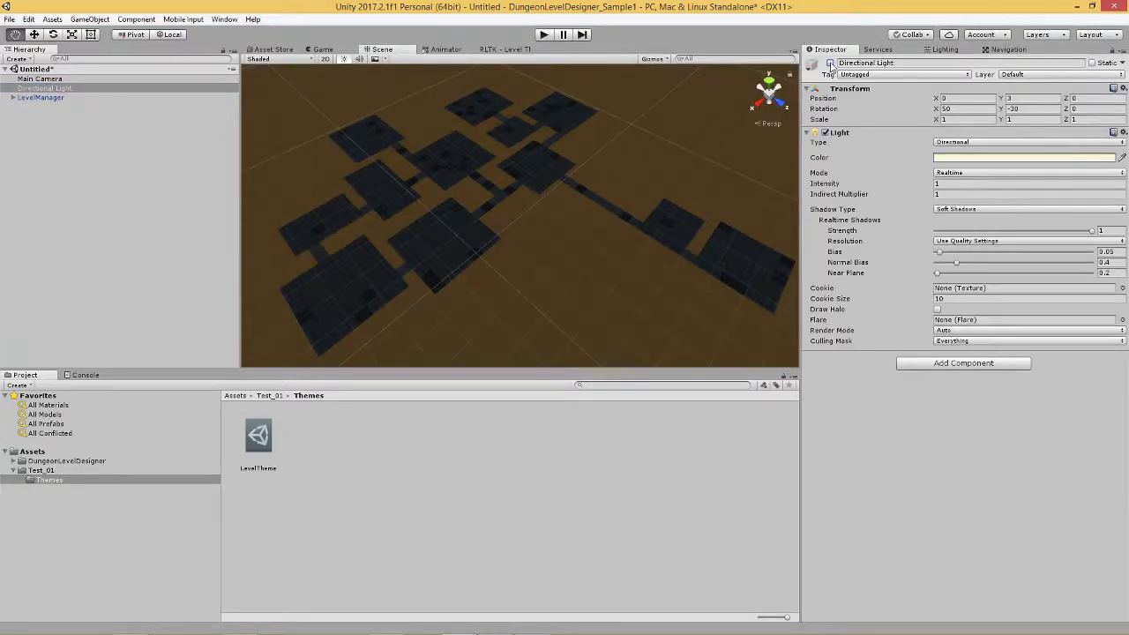
Set the Main Camera's Clear Flags to Solid Color with the dark grey background 2A2B2B00
click(62, 79)
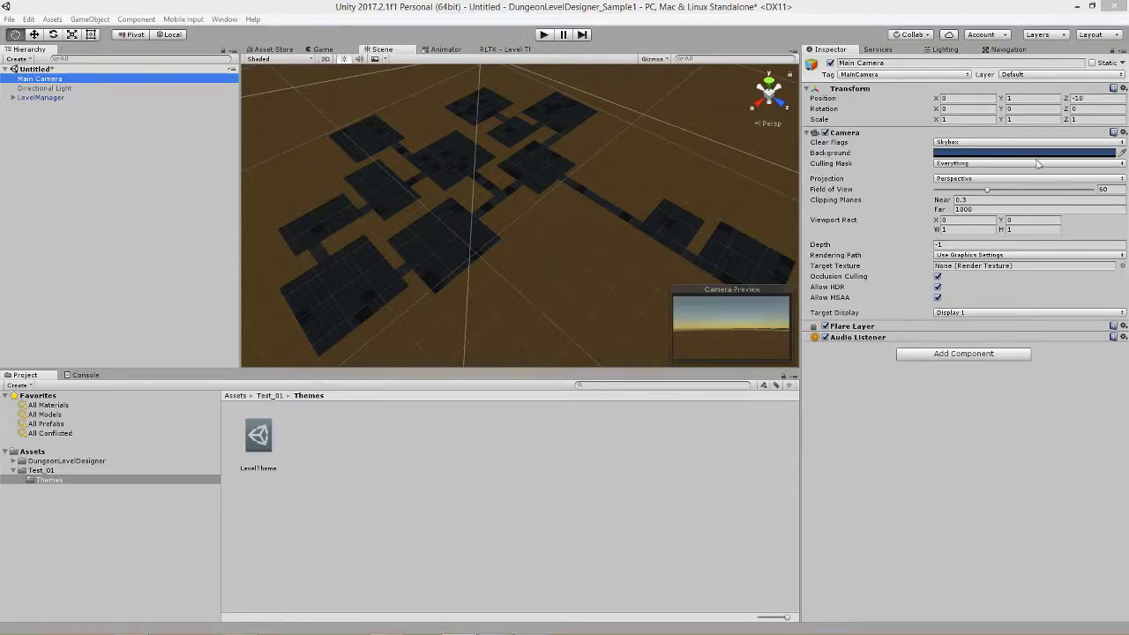
click(999, 144)
click(979, 167)
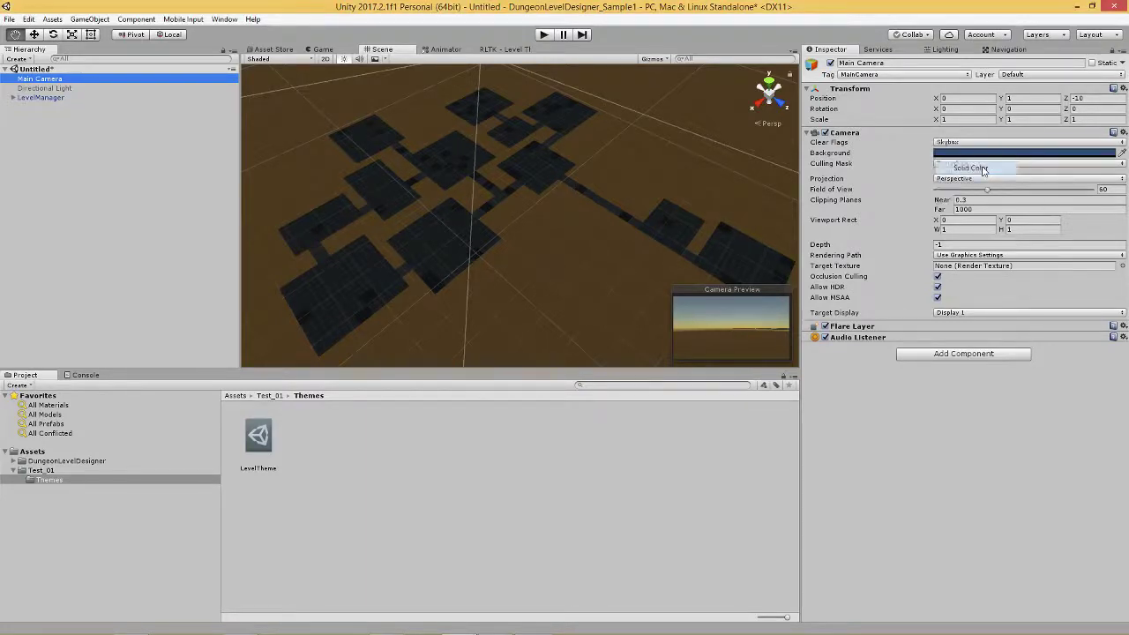
click(954, 156)
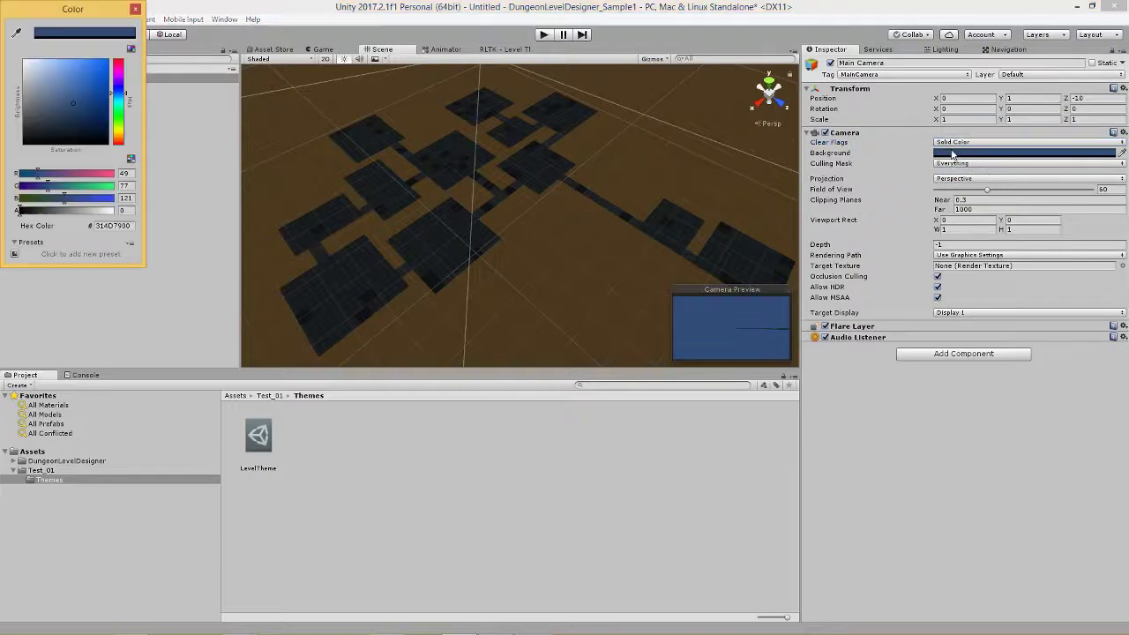
drag(35, 136, 29, 134)
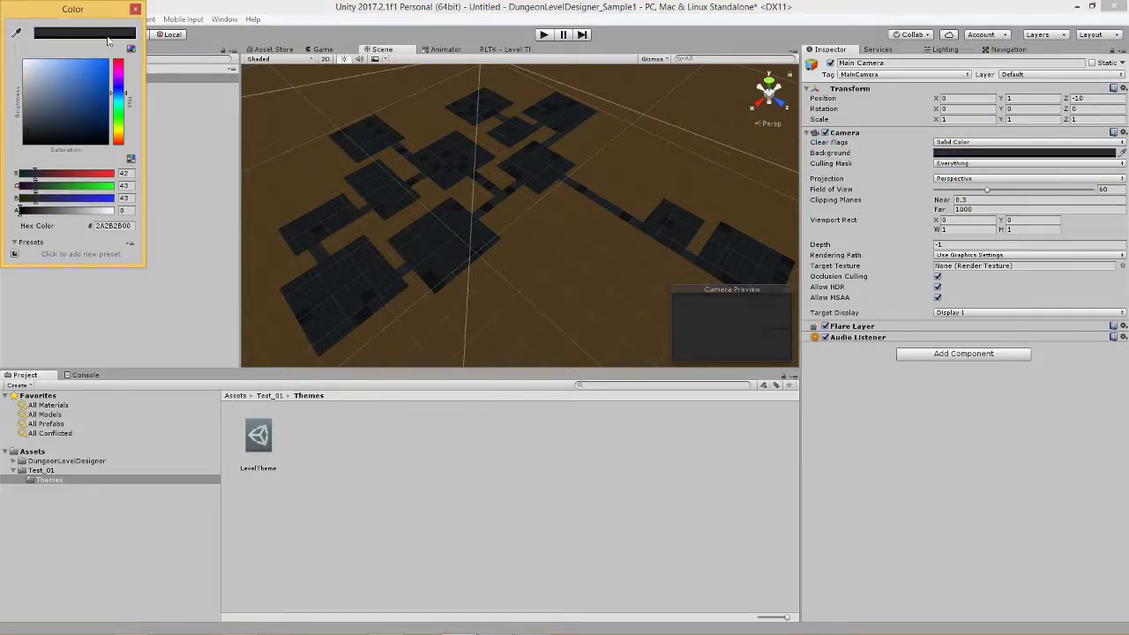
click(135, 9)
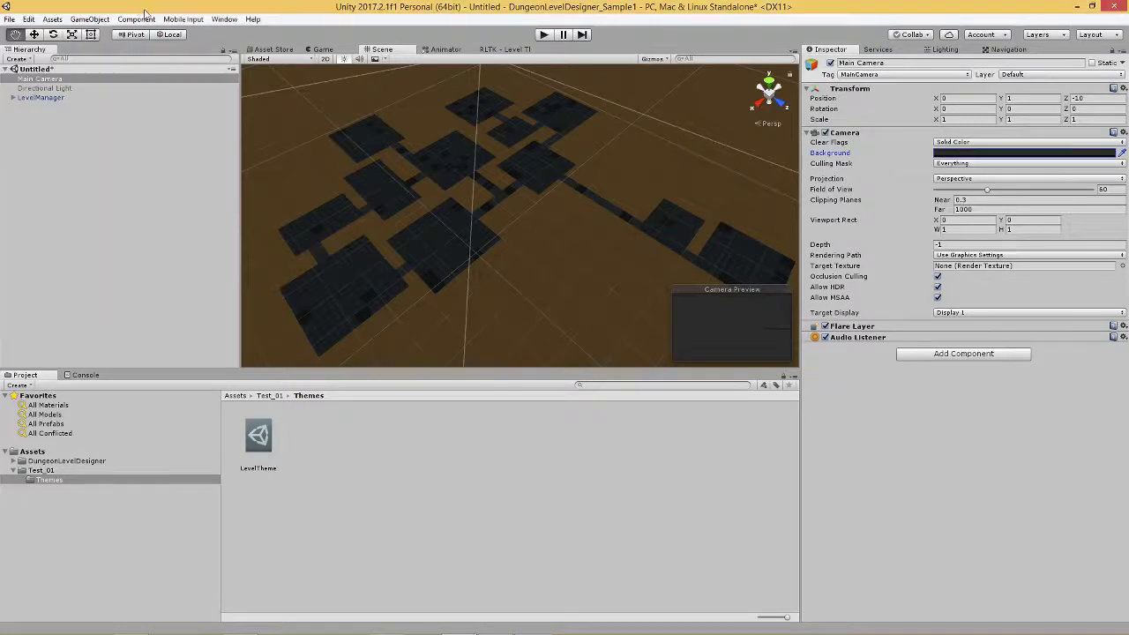
Set the scene's Skybox Material to None in the environment lighting settings
click(944, 50)
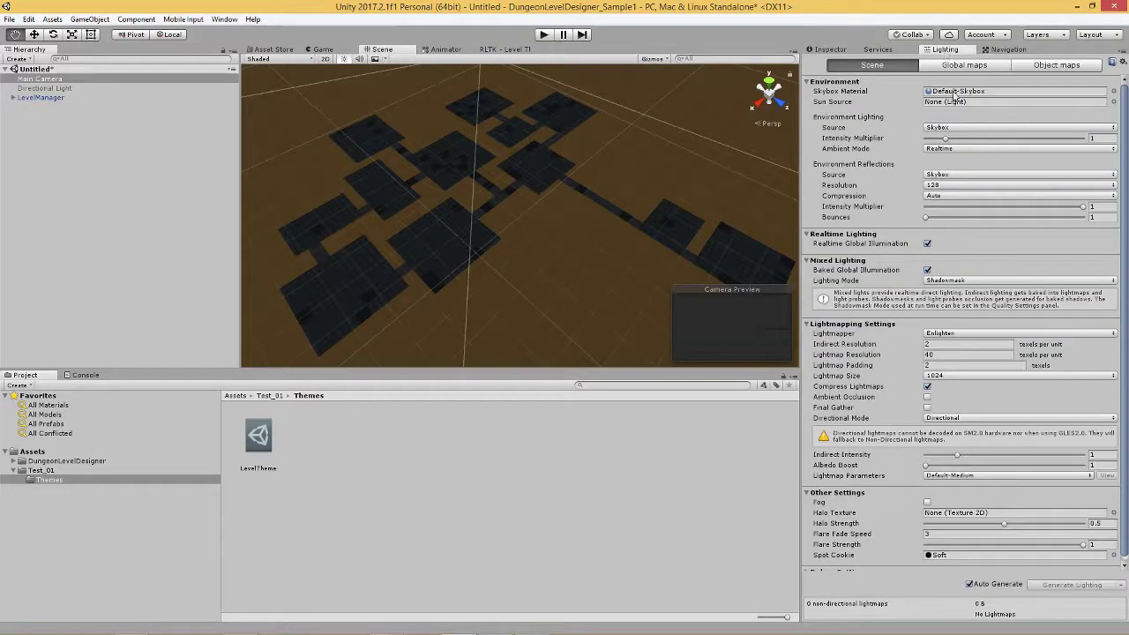
click(1113, 92)
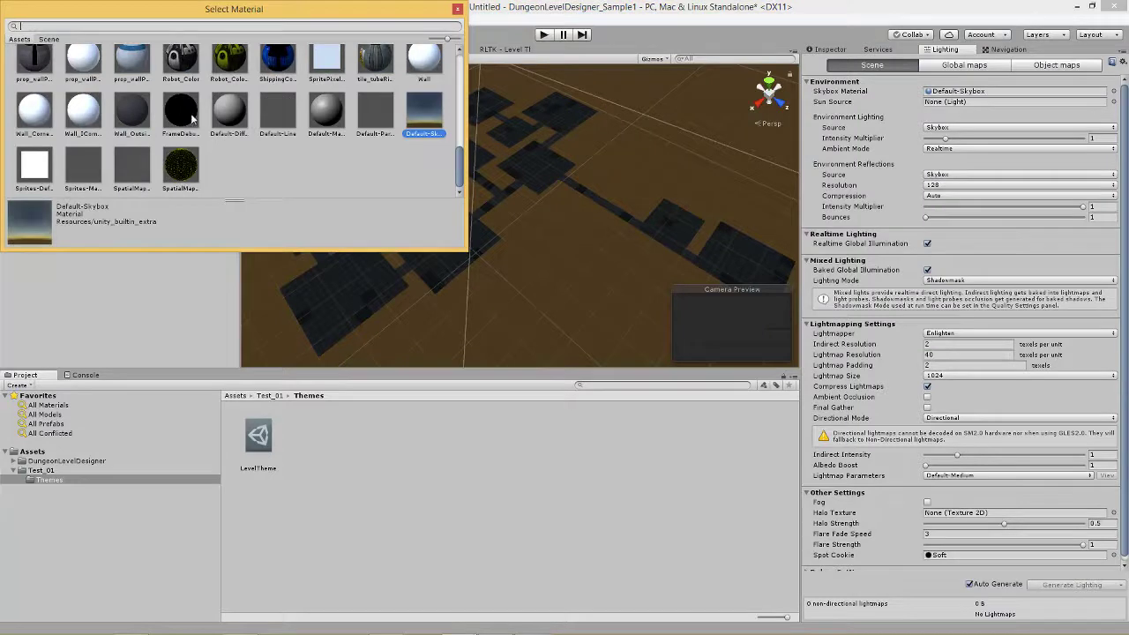
scroll(188, 117, up, 10)
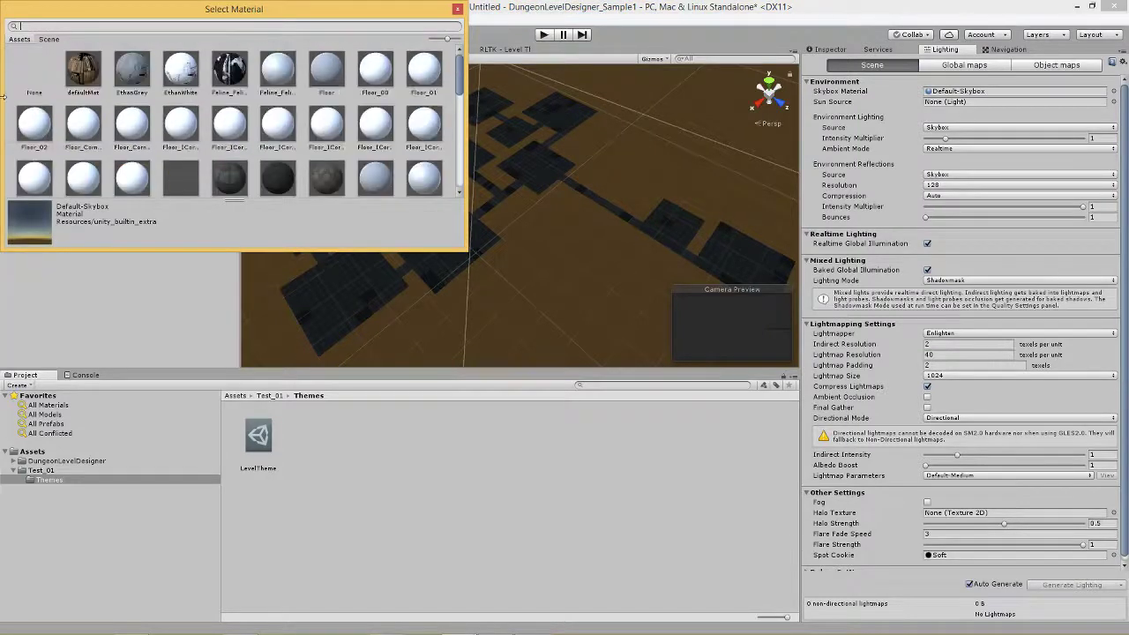
click(28, 88)
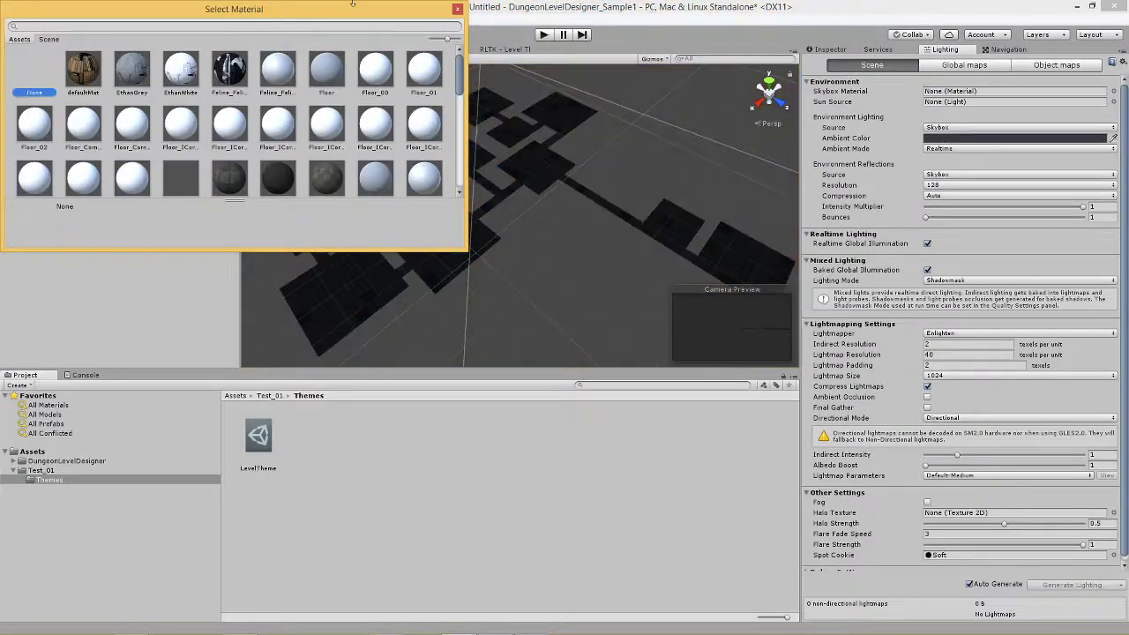
click(457, 9)
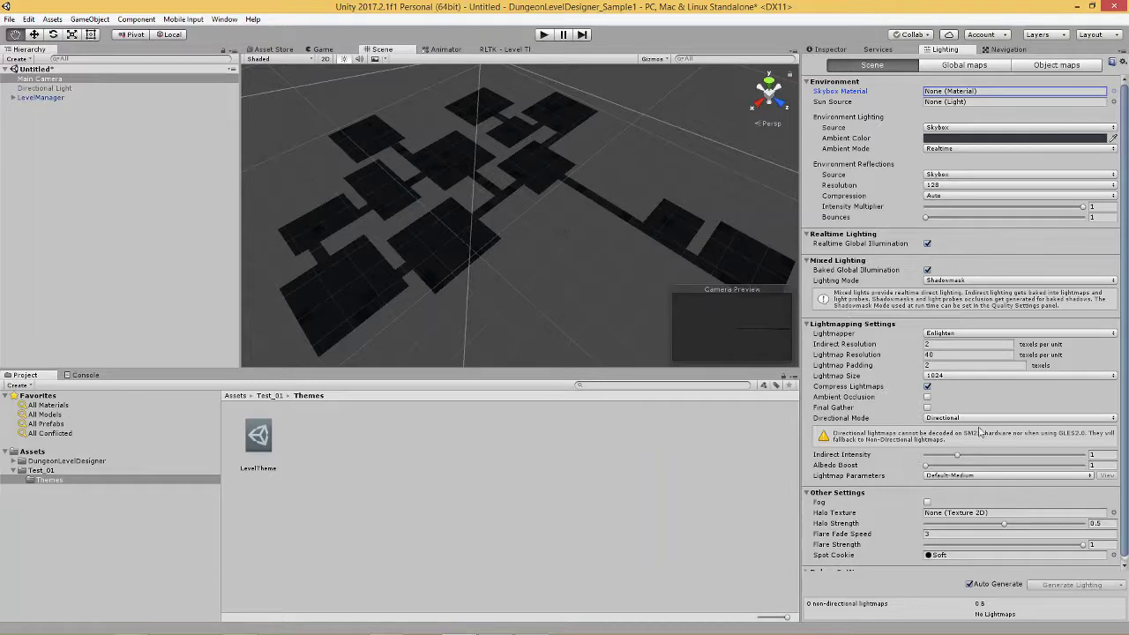
Turn off Realtime Global Illumination, Baked Global Illumination and automatic lighting generation for the scene
click(926, 244)
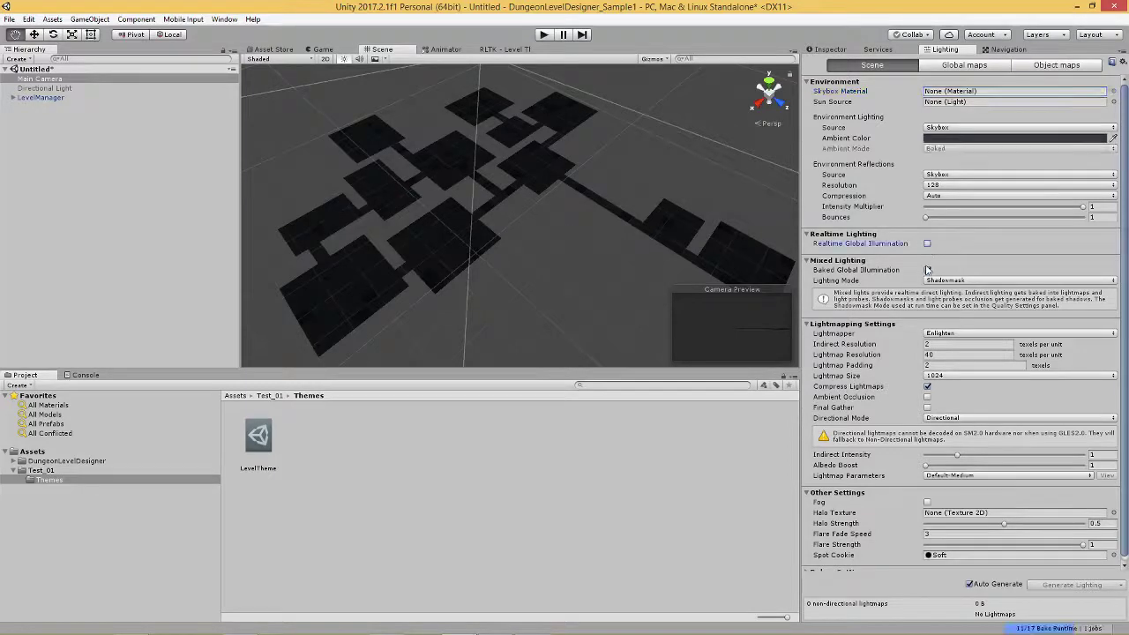
click(926, 270)
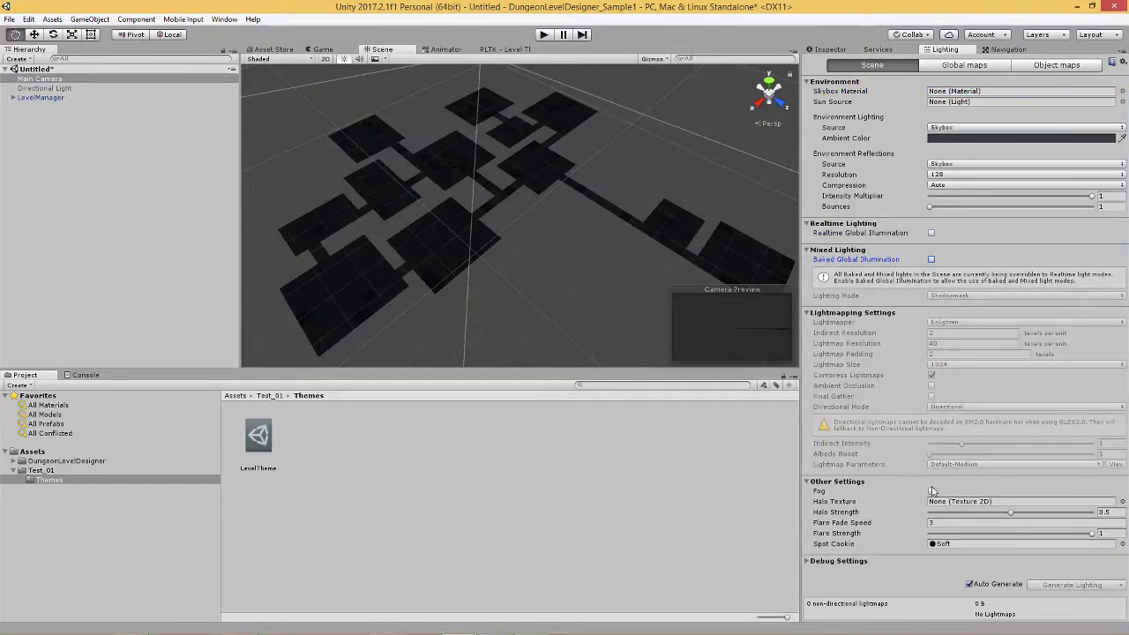
click(969, 584)
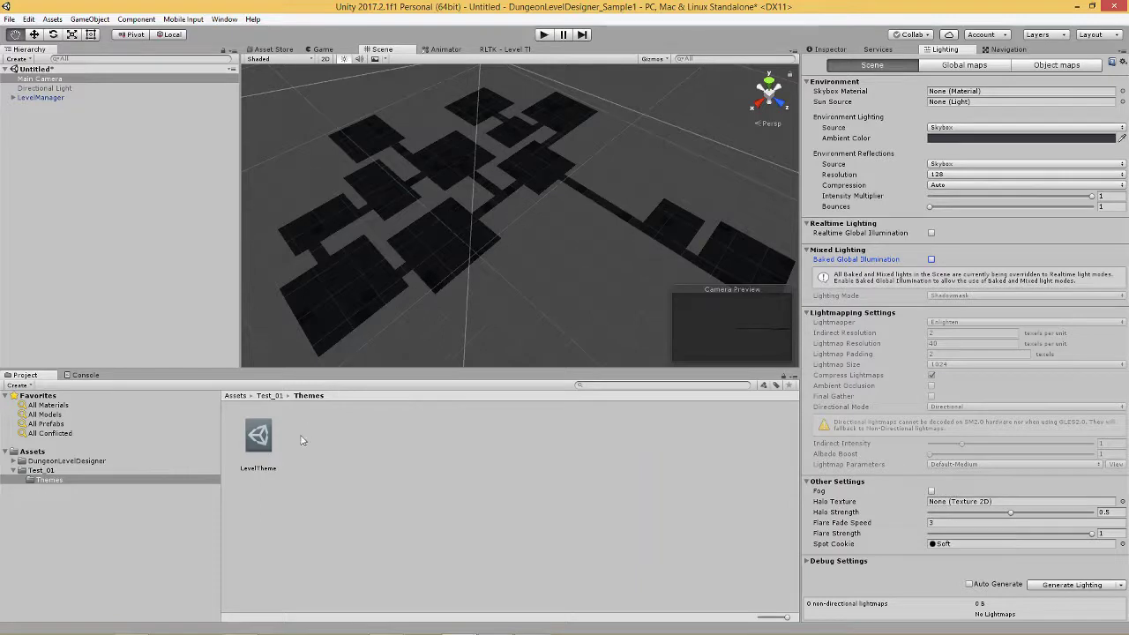
Open the LevelTheme graph and add an empty game object node in the free area below the floor tile nodes
double_click(258, 436)
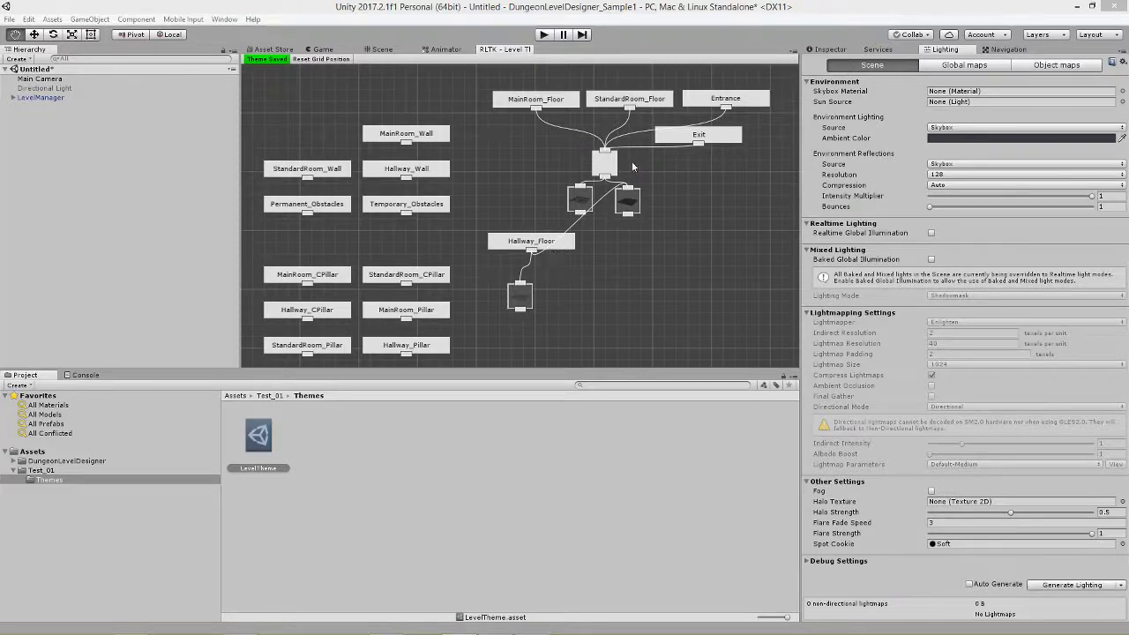
drag(622, 183, 626, 186)
right_click(610, 235)
click(633, 246)
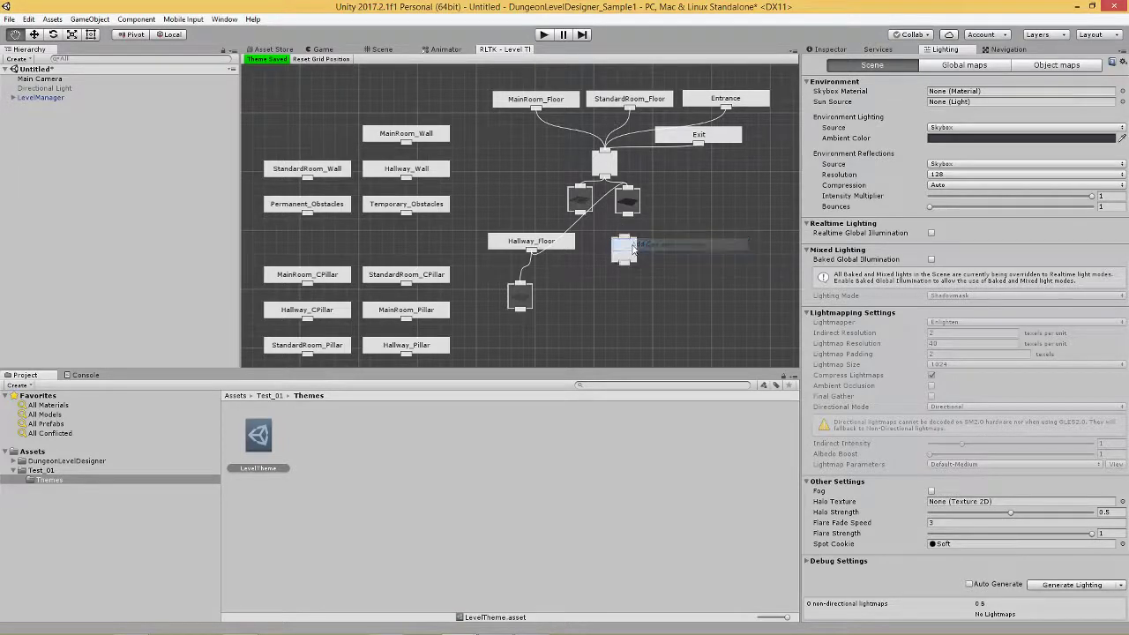
drag(631, 249, 534, 203)
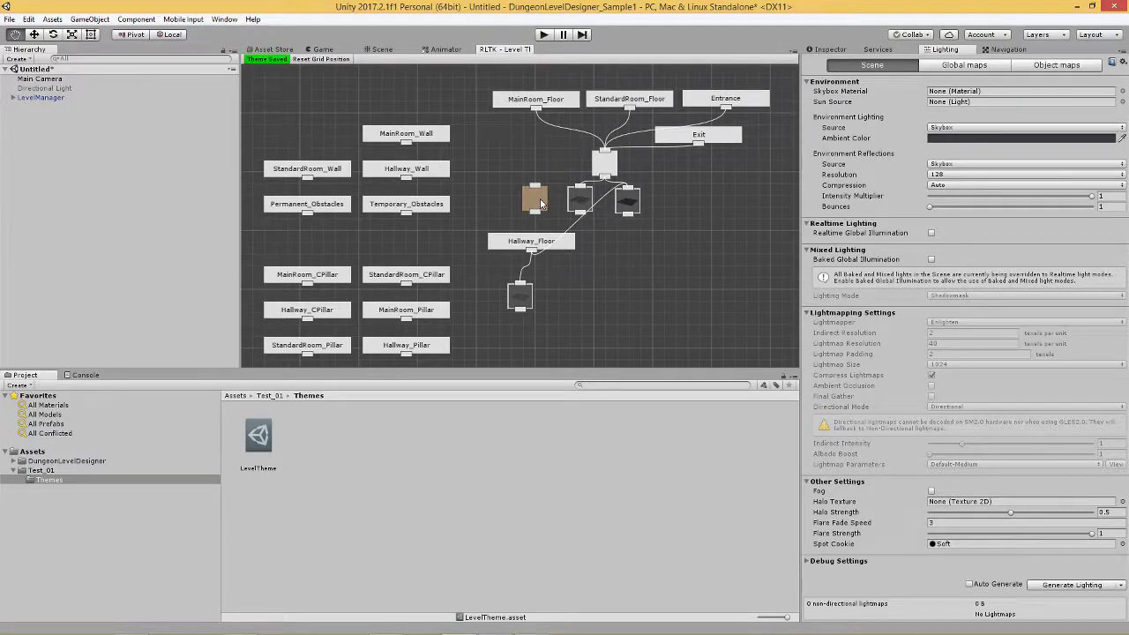
drag(539, 198, 629, 296)
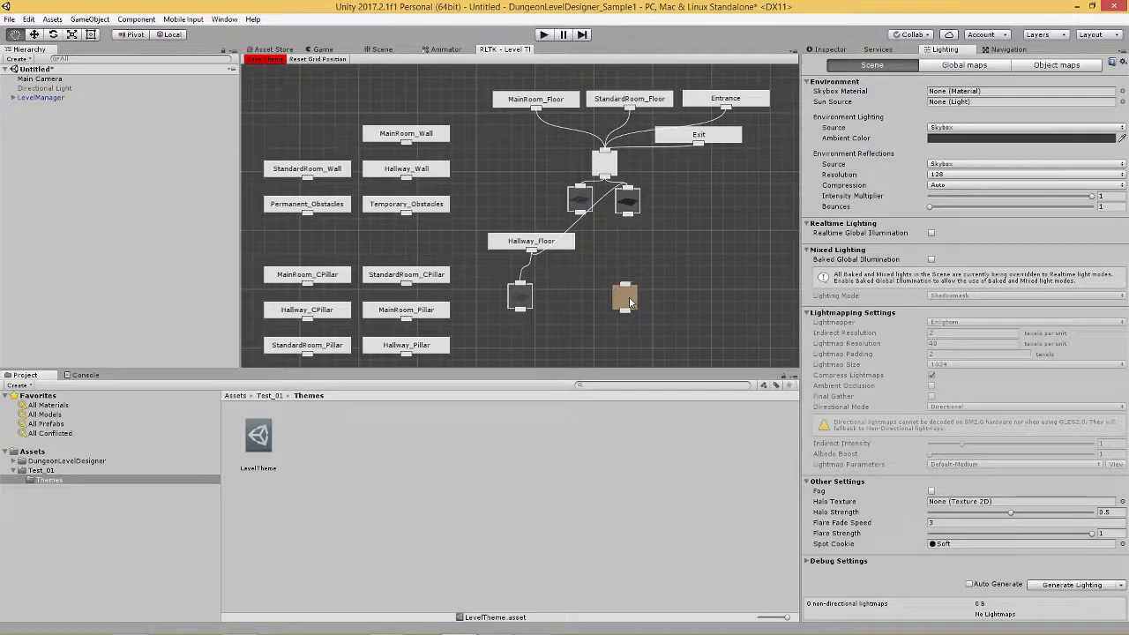
Add a second game object node below the empty one, enable Game Object Tile and assign the Point light prefab
right_click(600, 336)
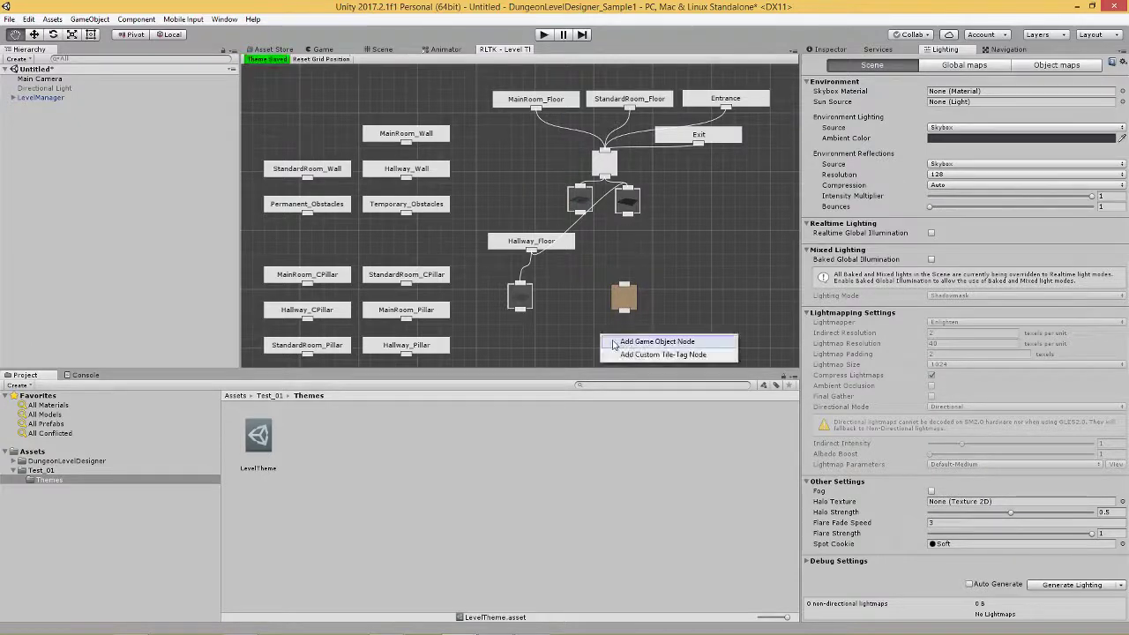
click(615, 341)
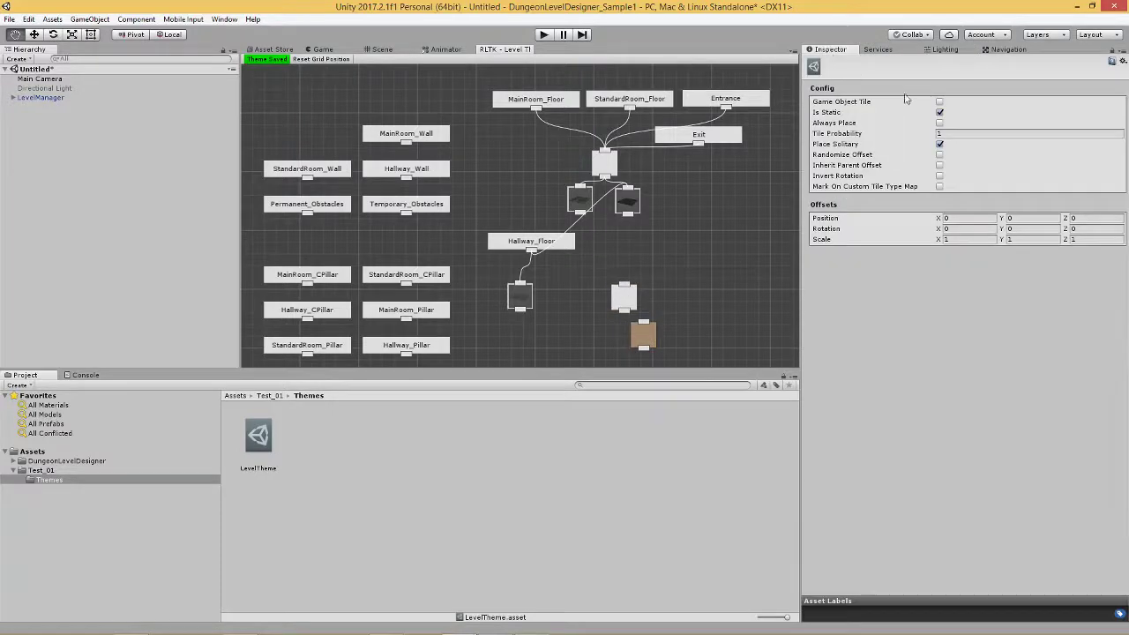
click(939, 101)
click(1120, 218)
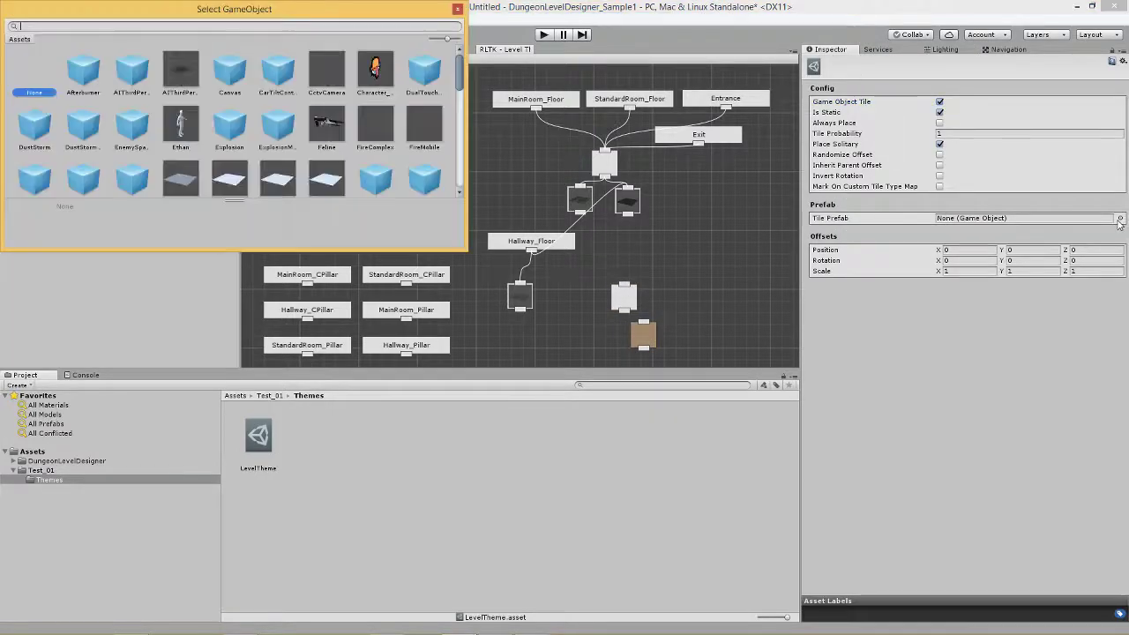
text(poi)
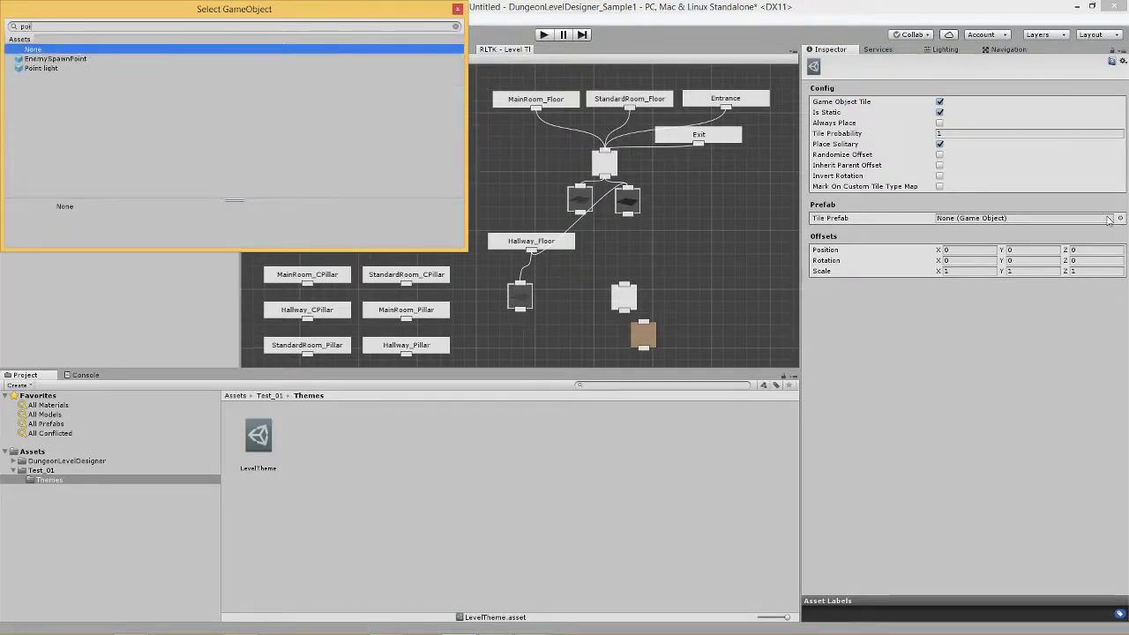
text(nt)
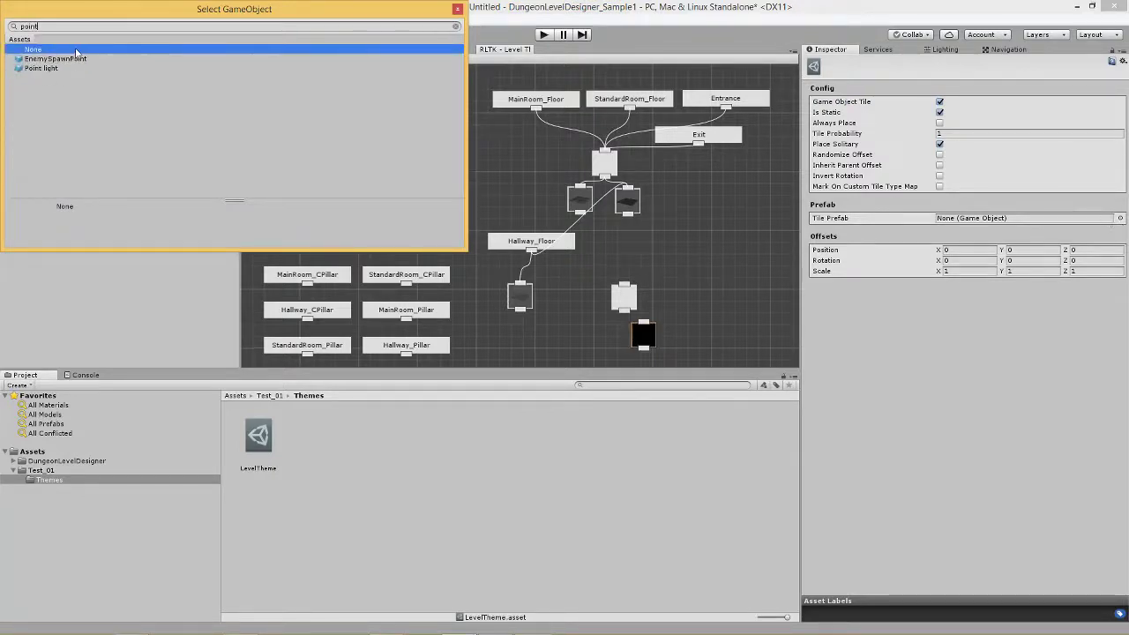
click(28, 69)
double_click(27, 72)
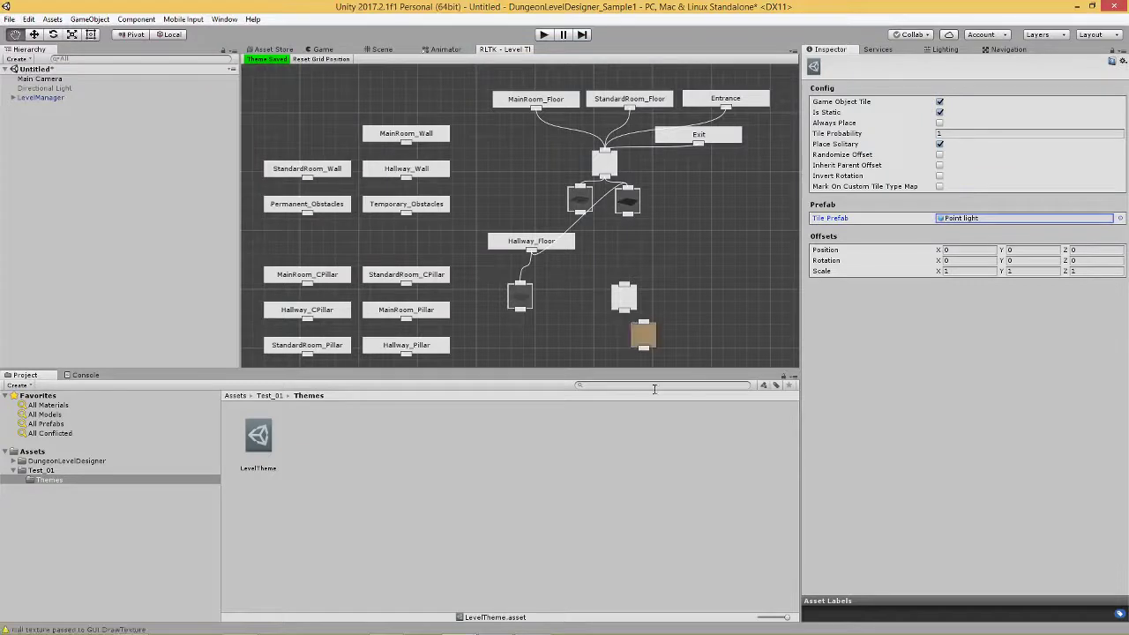
Connect the shared floor node to the empty node and that node to the Point light node, and rearrange the two new nodes
click(643, 324)
drag(643, 324, 631, 321)
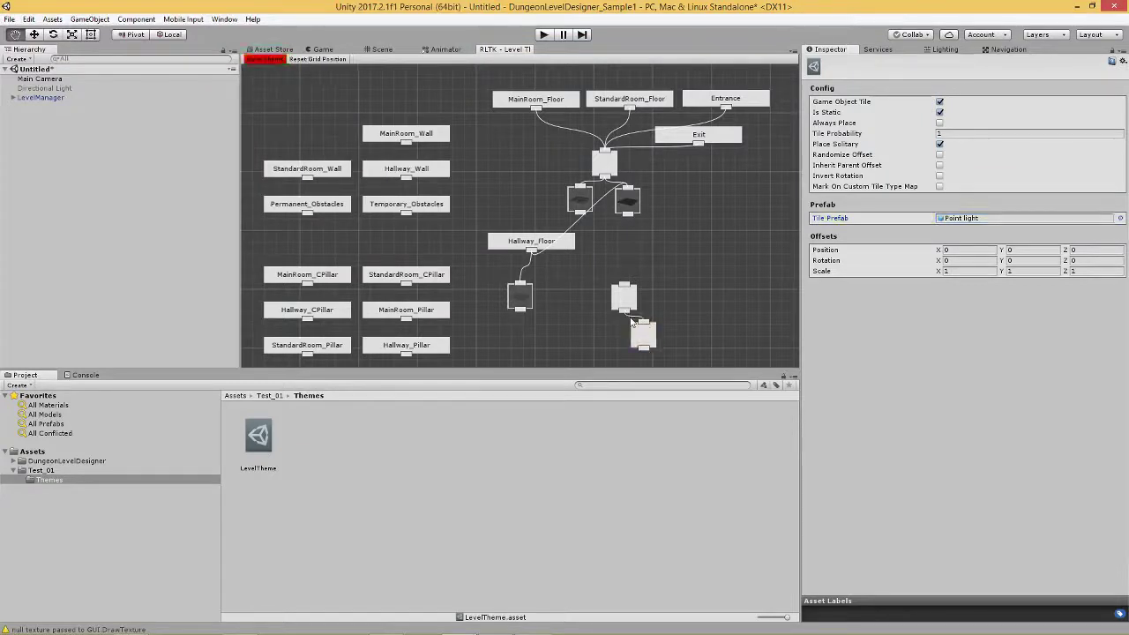
click(627, 284)
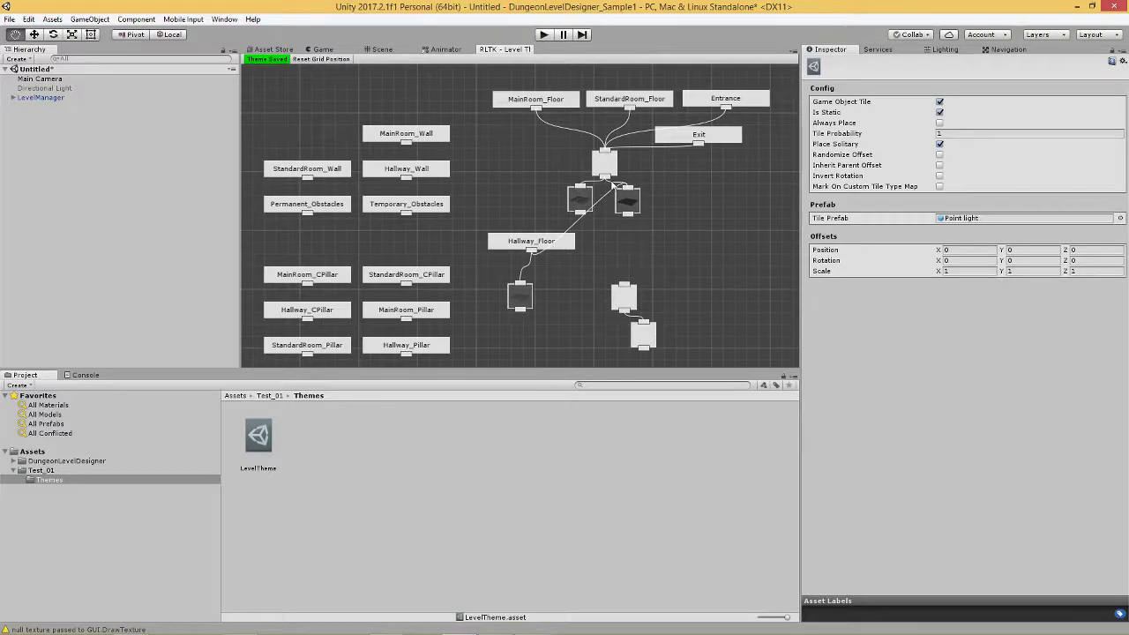
click(603, 176)
click(623, 284)
drag(628, 304, 623, 292)
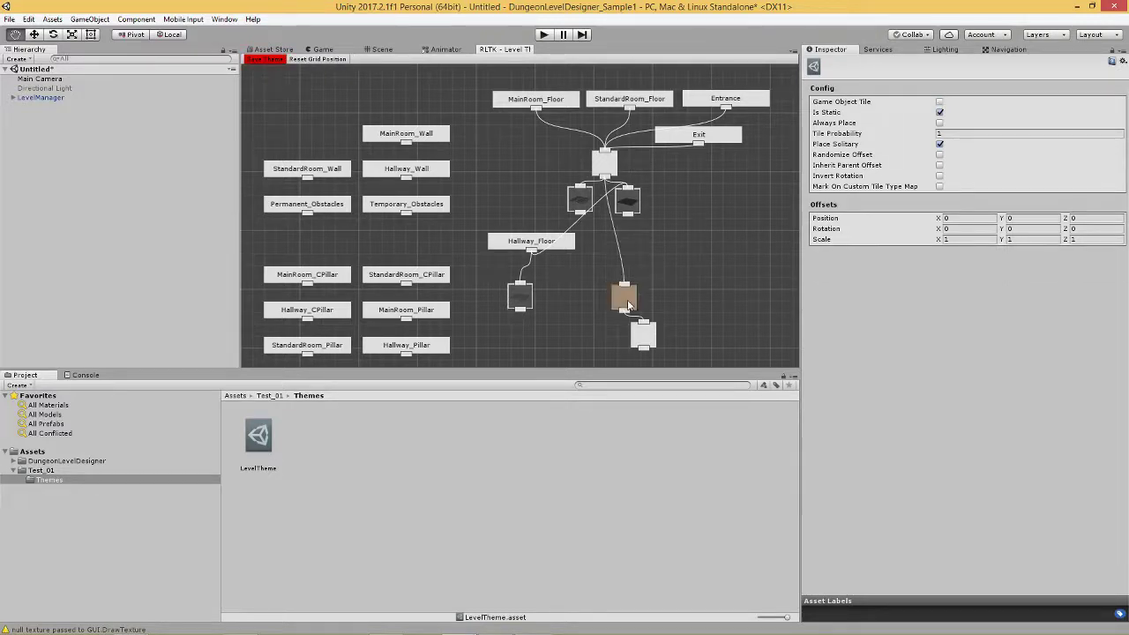
drag(647, 346, 648, 338)
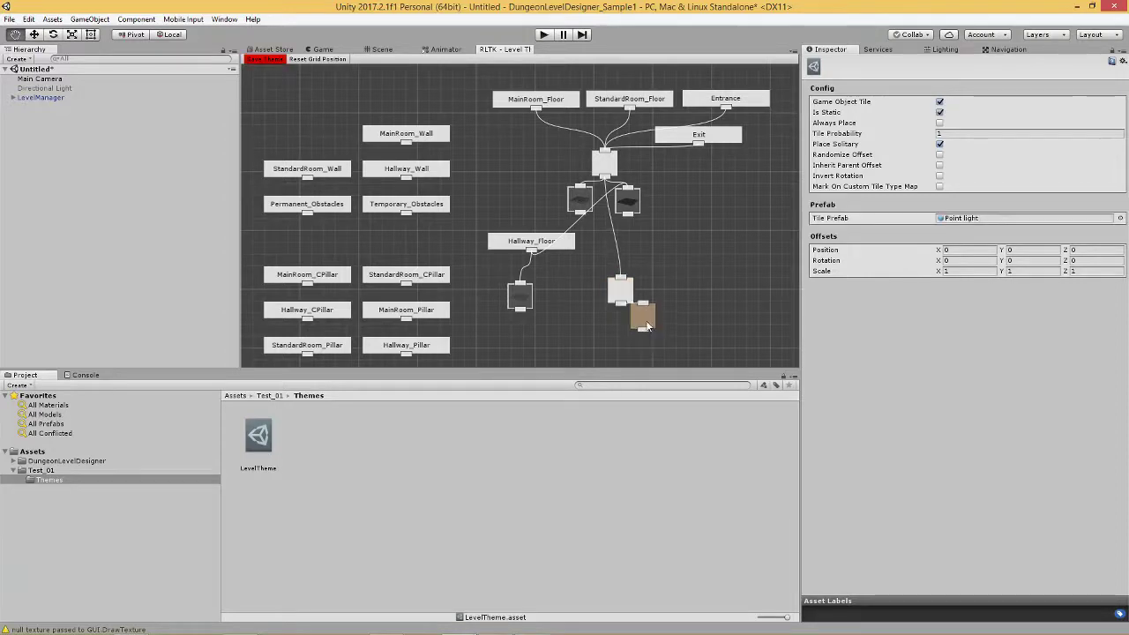
drag(627, 297, 623, 280)
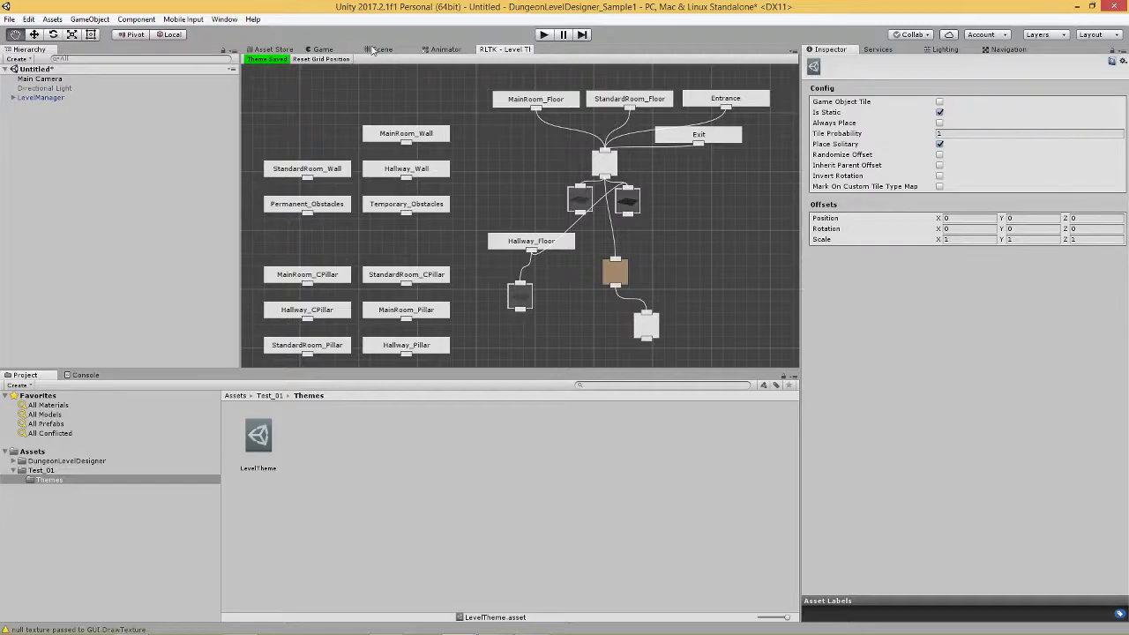
Rebuild the level from the LevelManager in the scene and check the placed point lights
click(374, 50)
click(35, 98)
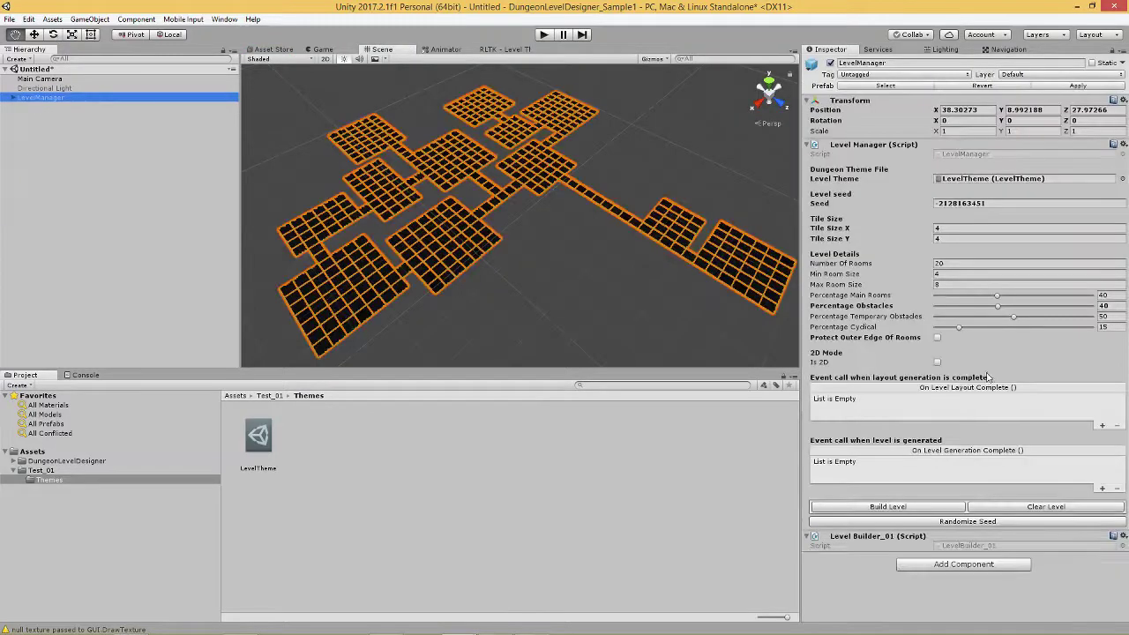
click(888, 507)
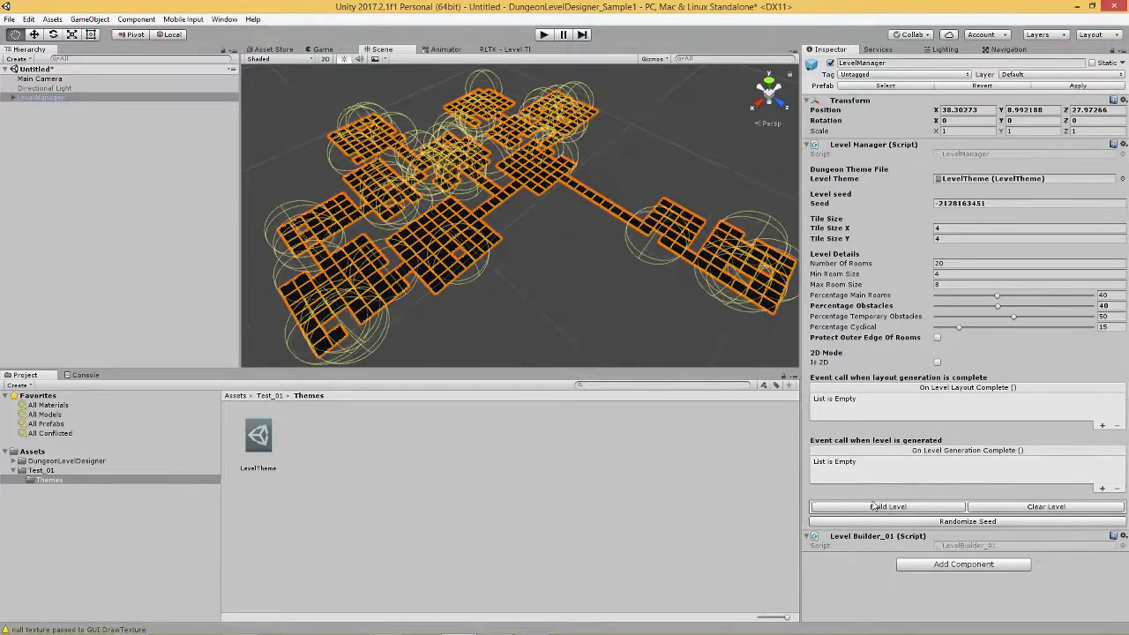
click(84, 274)
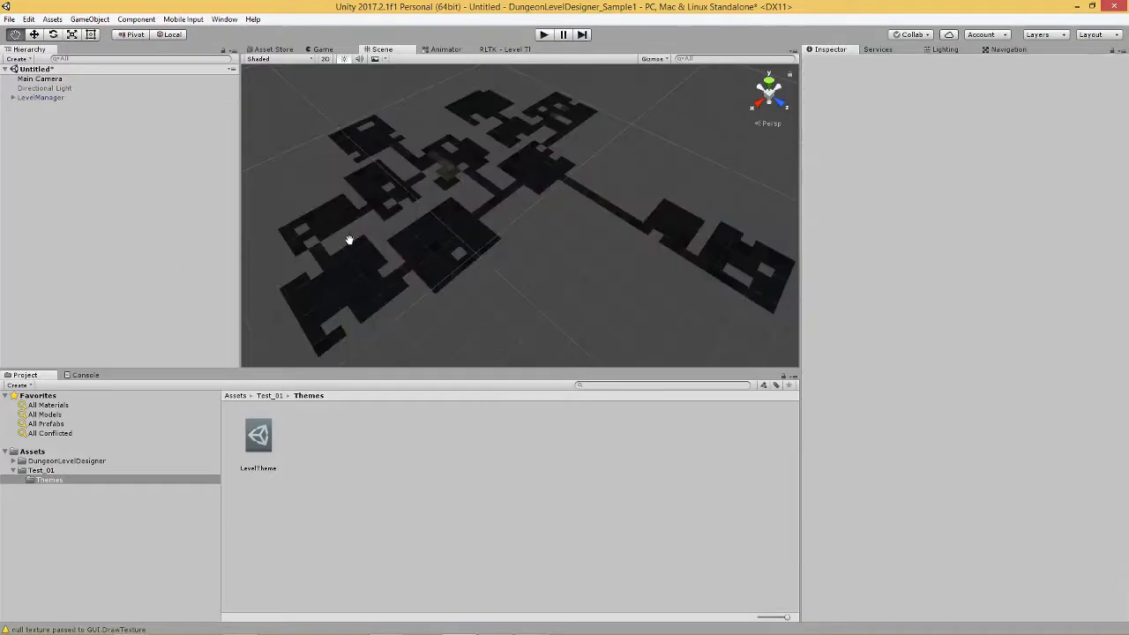
click(36, 98)
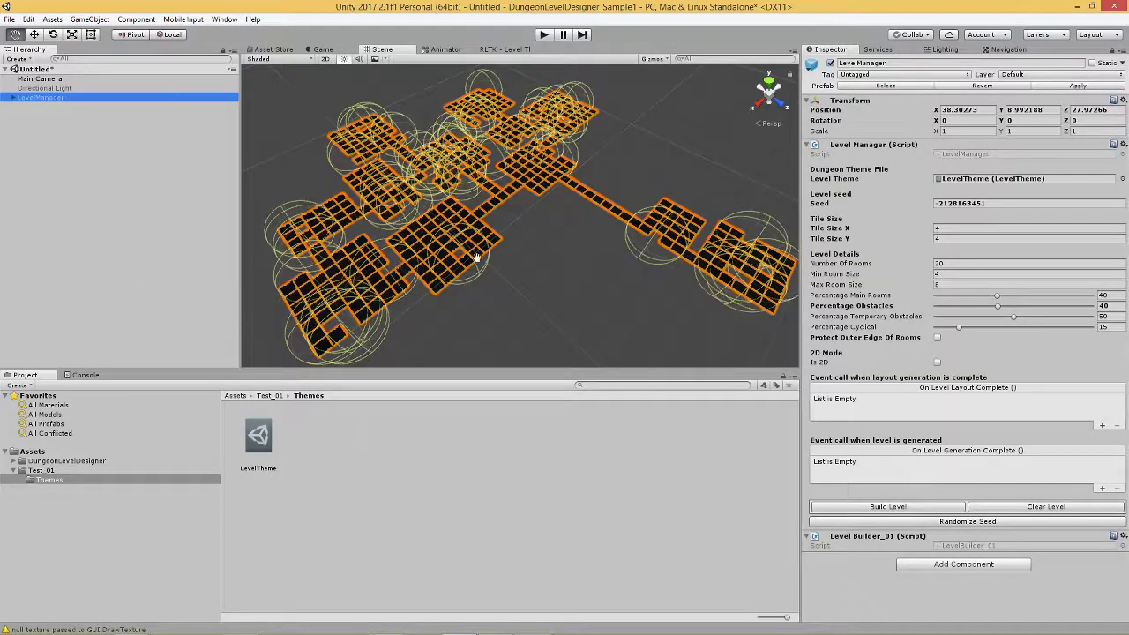
Reopen the LevelTheme graph and compare the tile settings of the Ground_01, Ground_02 and empty nodes
click(502, 50)
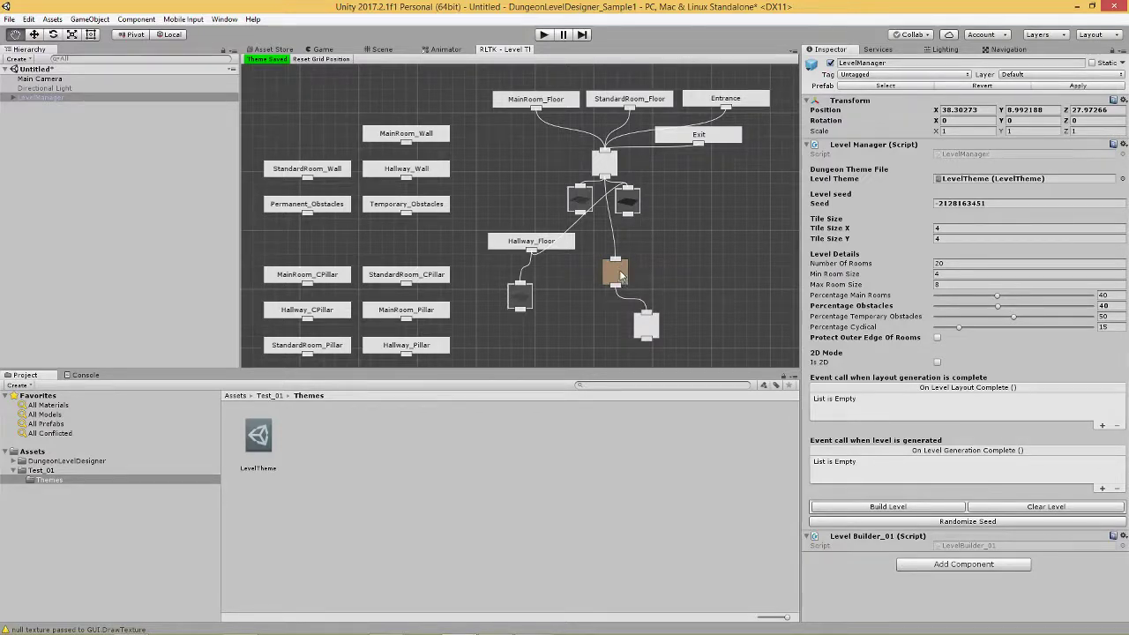
click(578, 202)
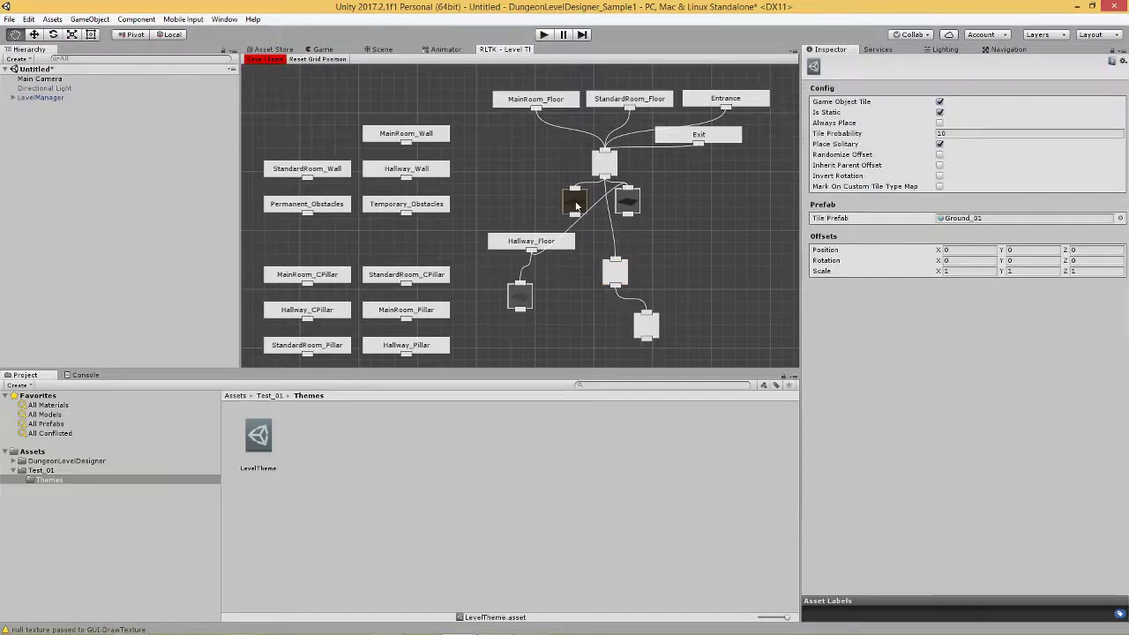
drag(631, 204, 639, 205)
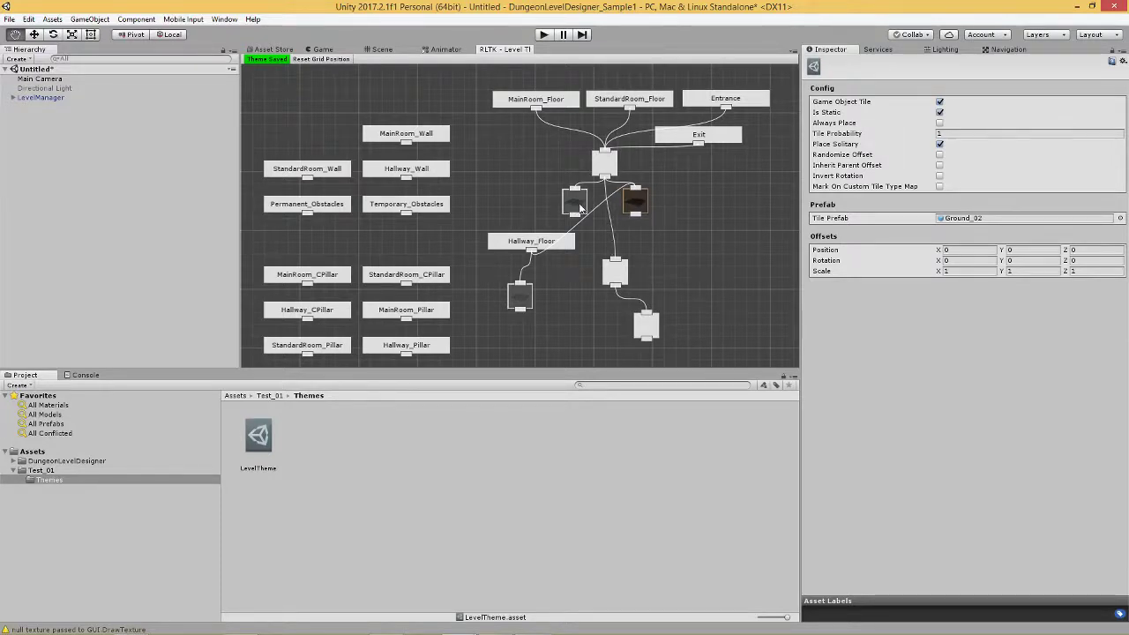
click(580, 207)
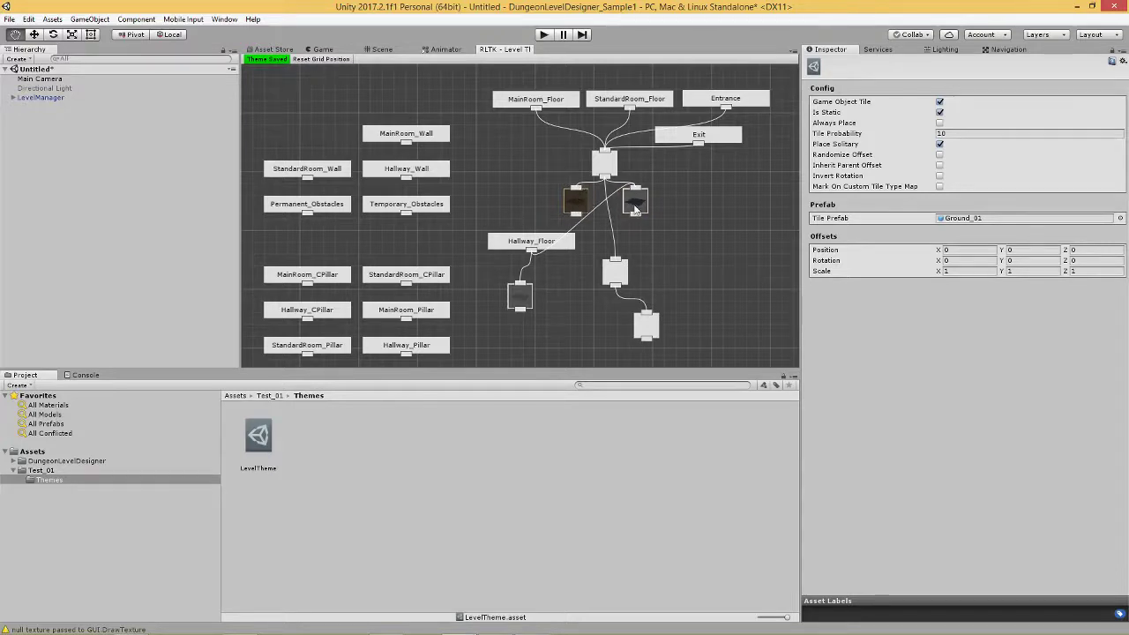
click(613, 273)
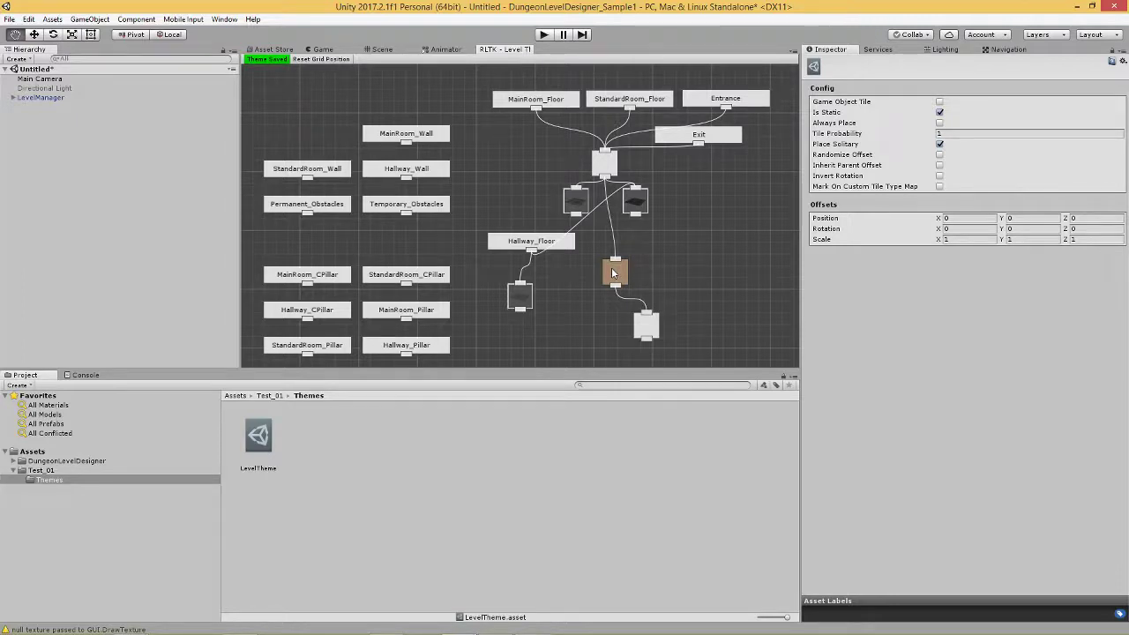
drag(614, 272, 612, 265)
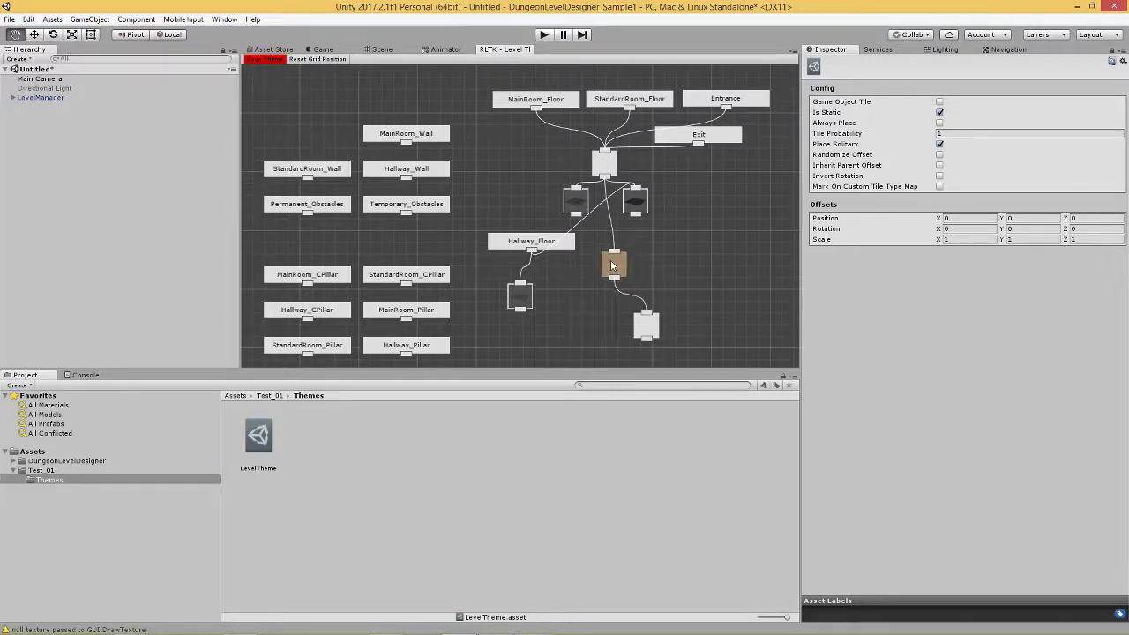
click(638, 203)
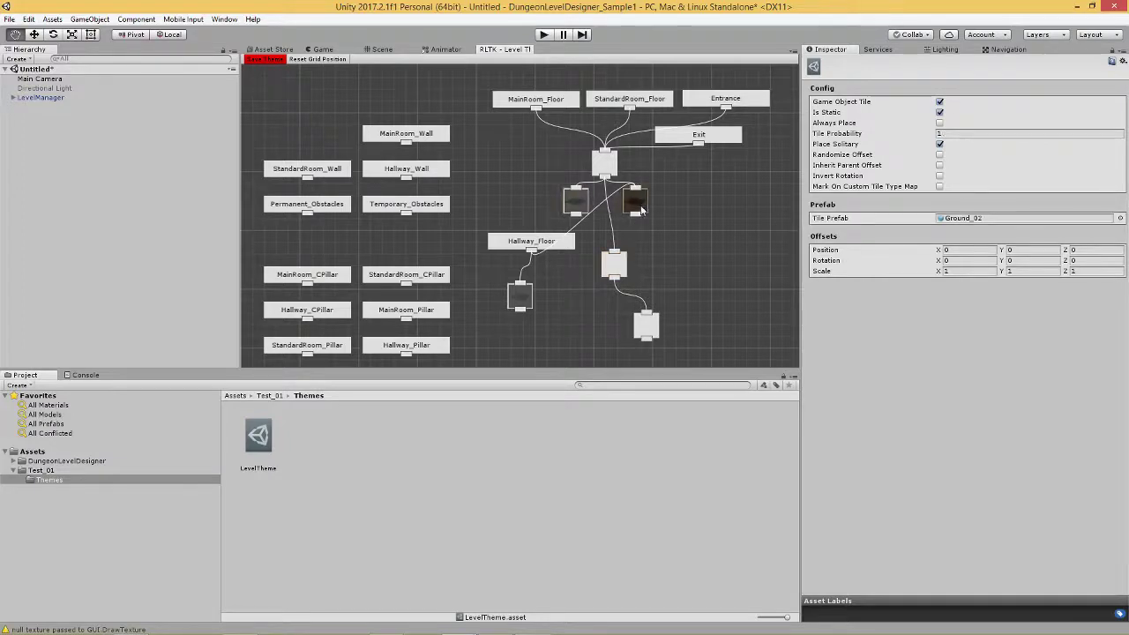
Enable Always Place on the empty parent node of the Point light node and connect Hallway_Floor to that parent
click(614, 262)
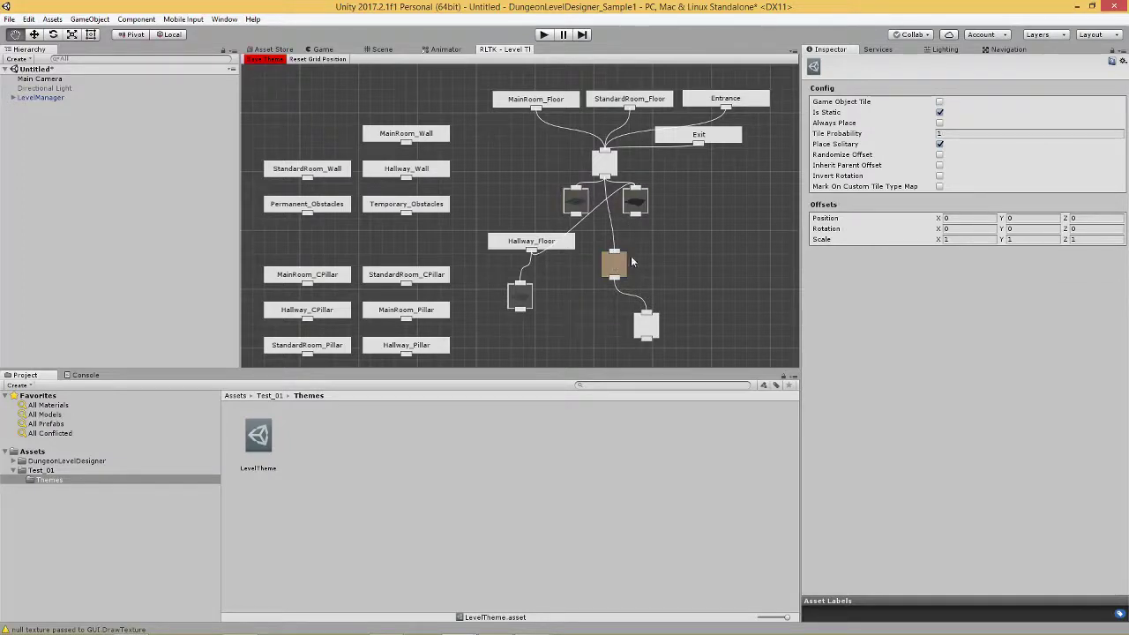
click(939, 123)
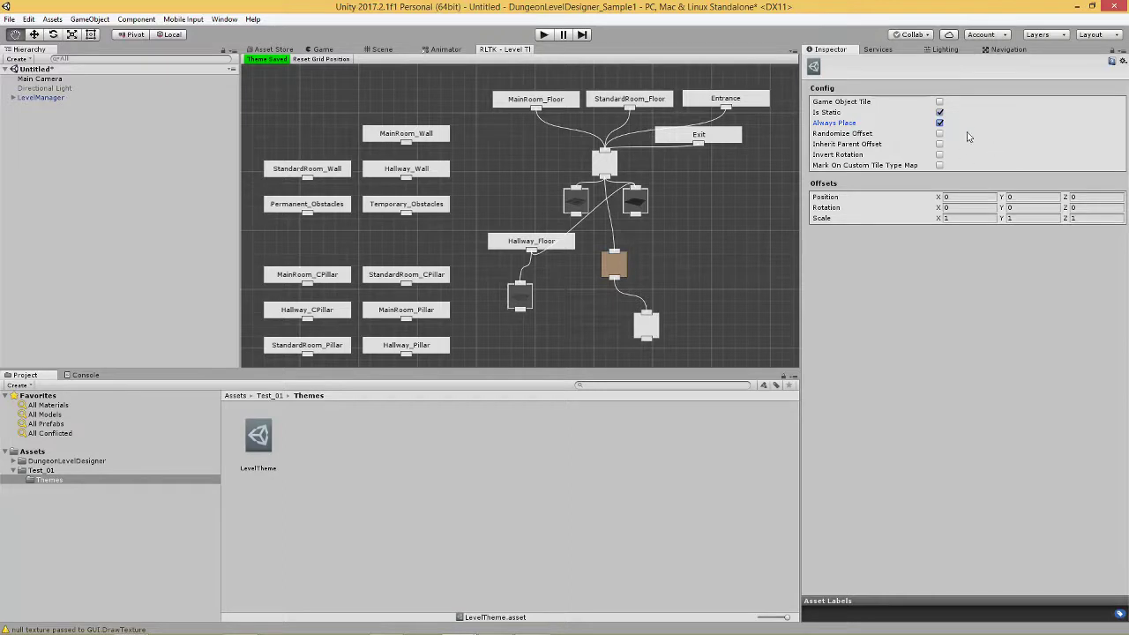
click(620, 268)
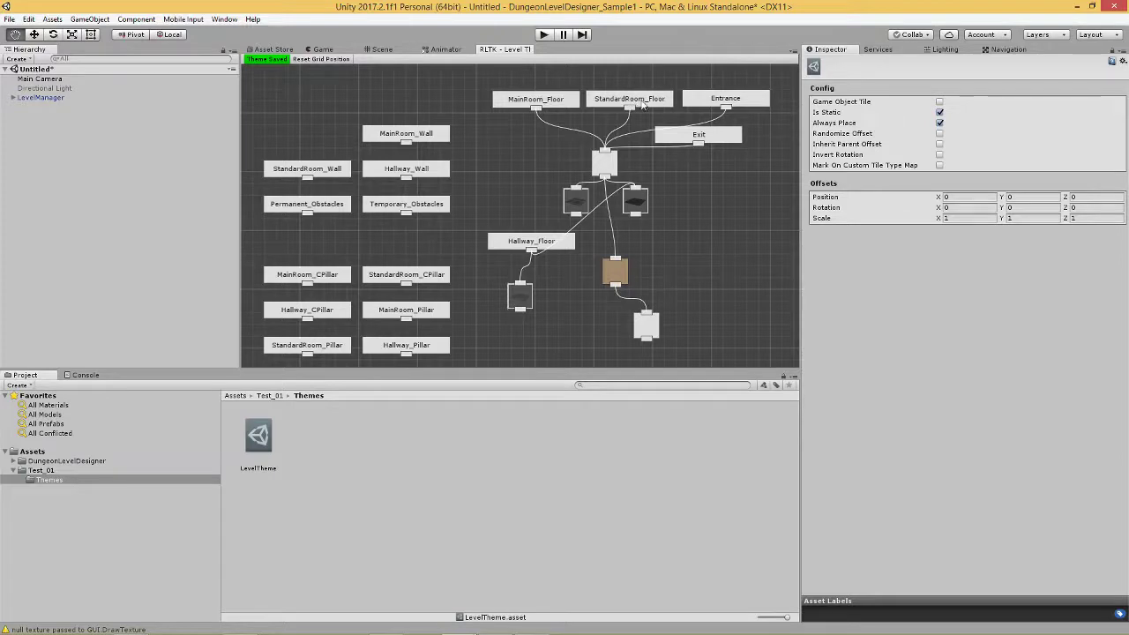
drag(531, 250, 615, 262)
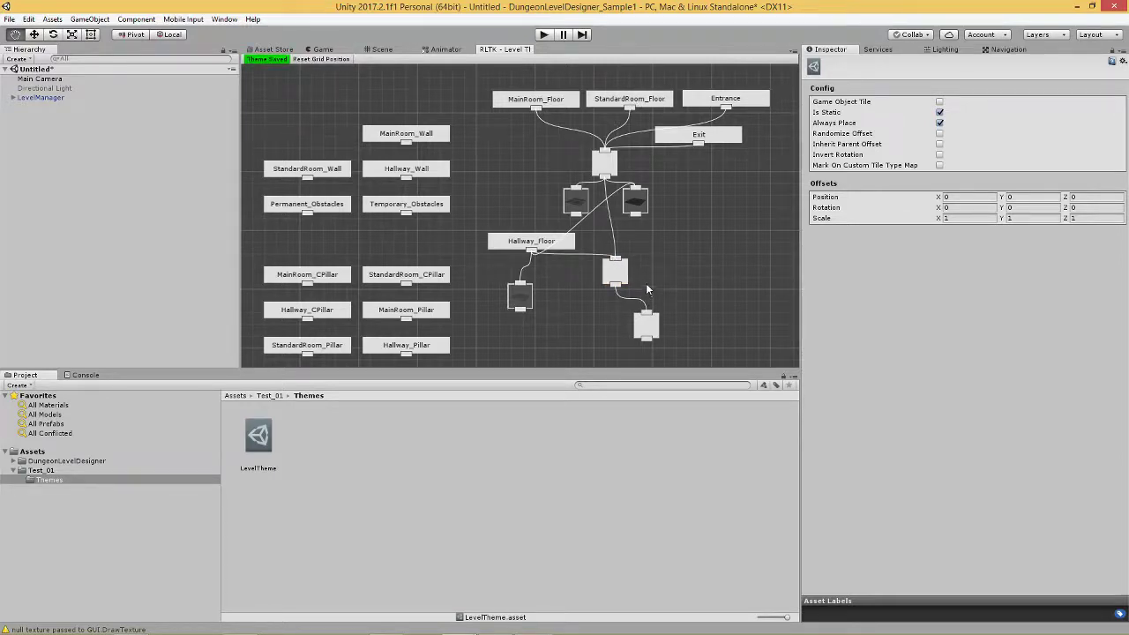
Save the theme and rebuild the level from the LevelManager with the parent node always placed
click(576, 198)
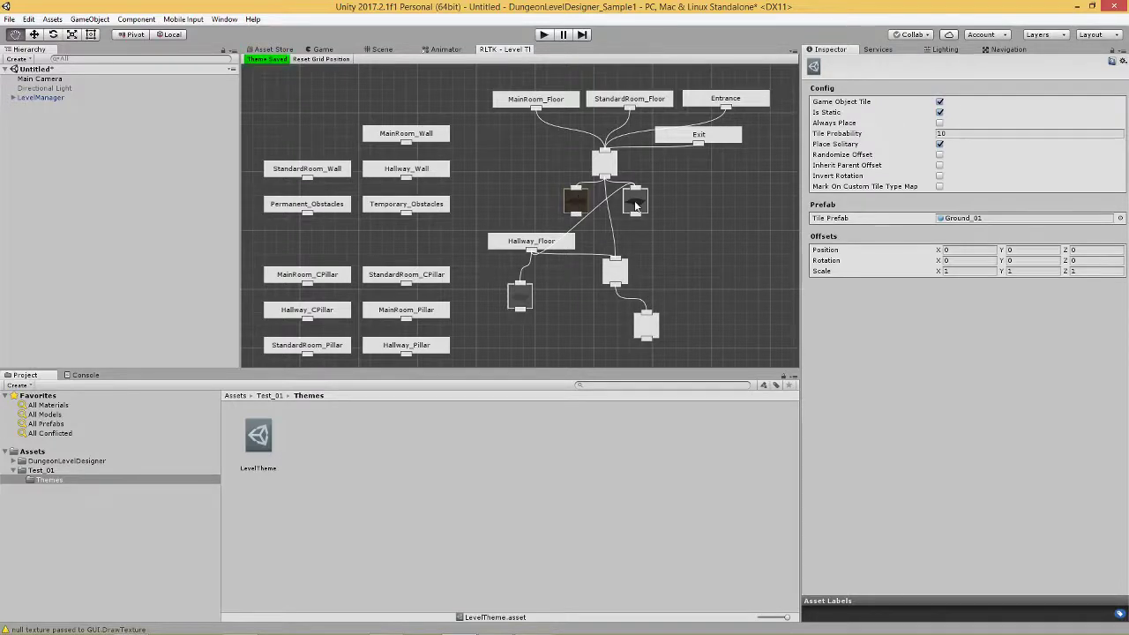
click(621, 272)
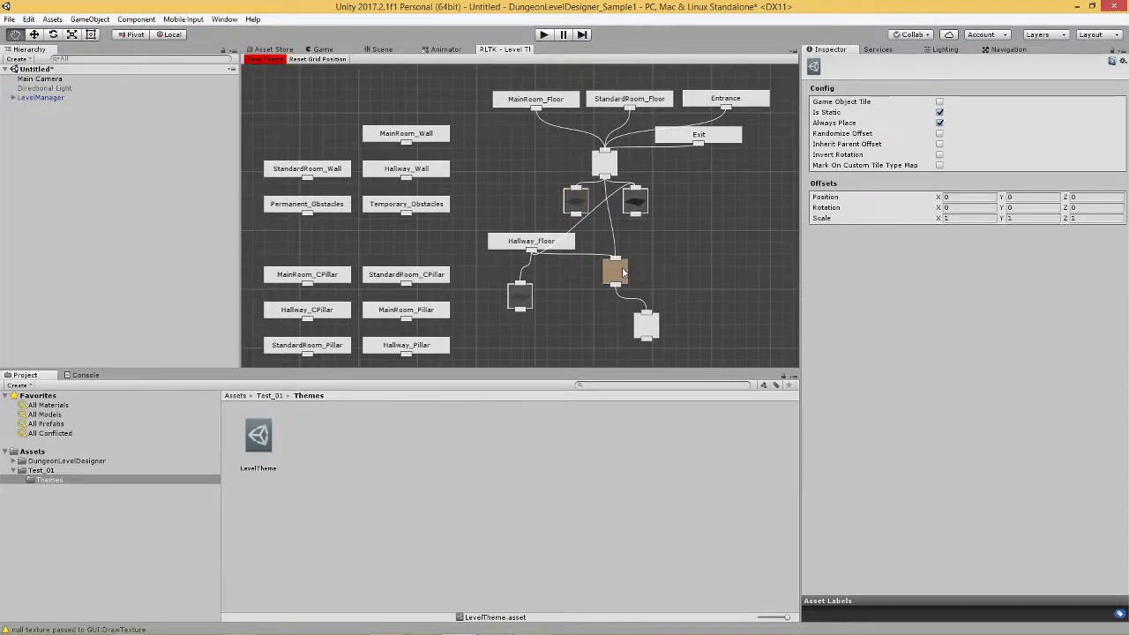
mouse_move(622, 267)
mouse_down()
mouse_move(632, 277)
mouse_move(624, 271)
mouse_up()
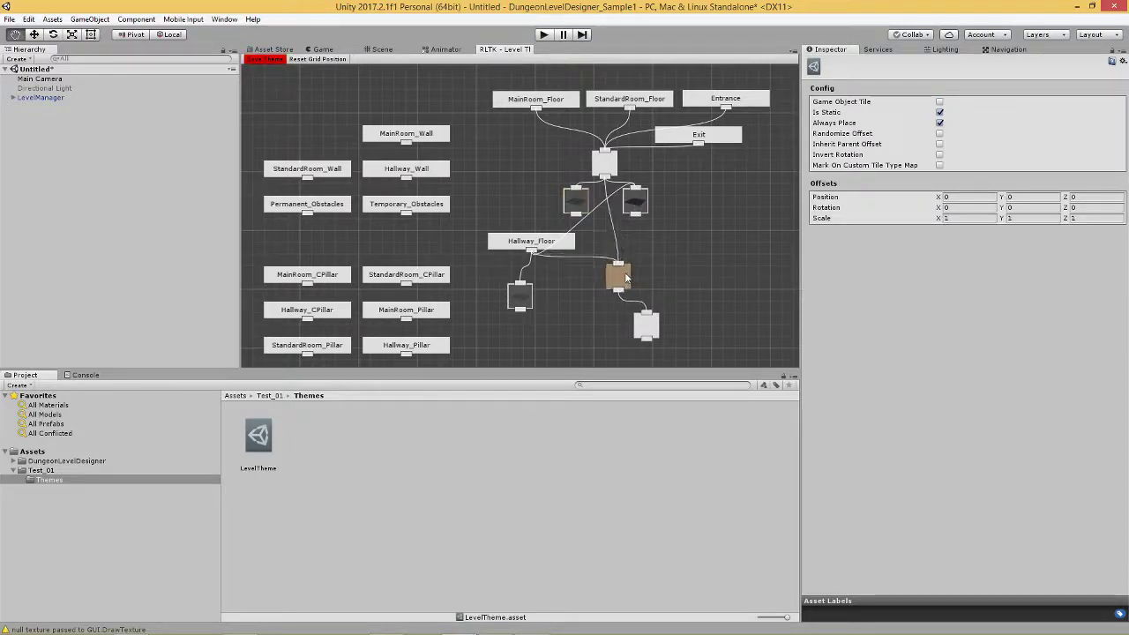
click(264, 59)
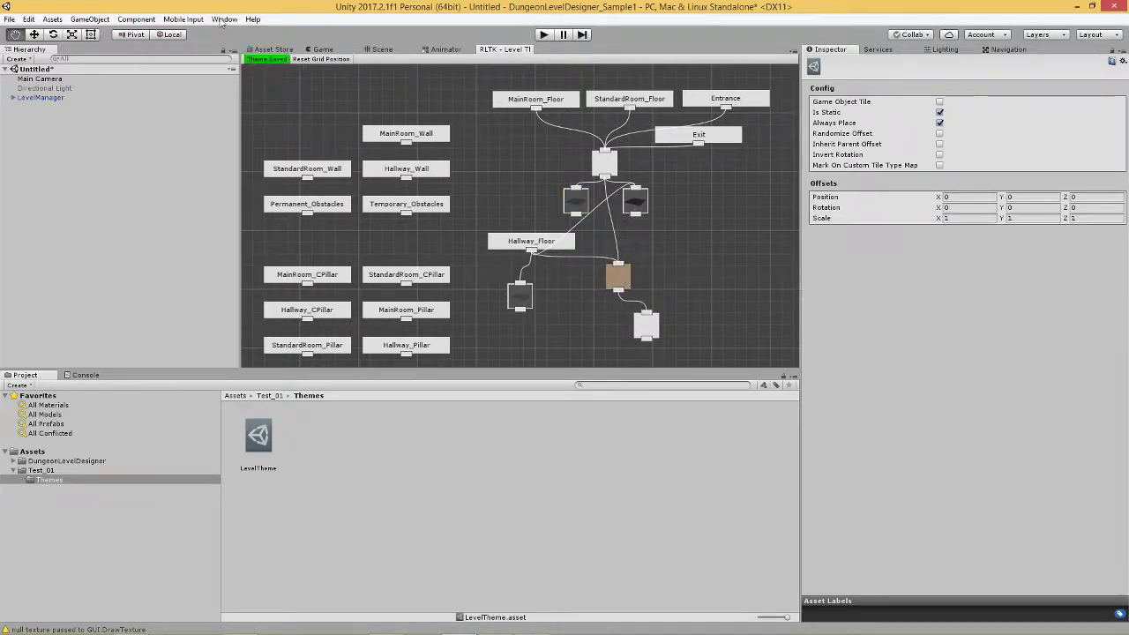
click(378, 49)
click(57, 98)
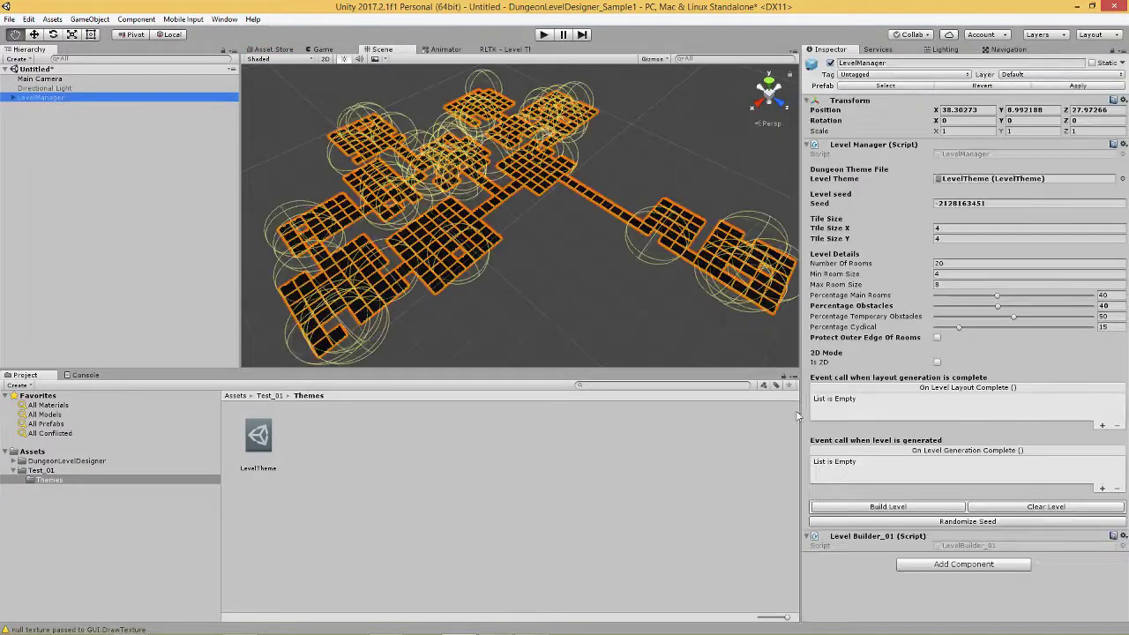
click(906, 508)
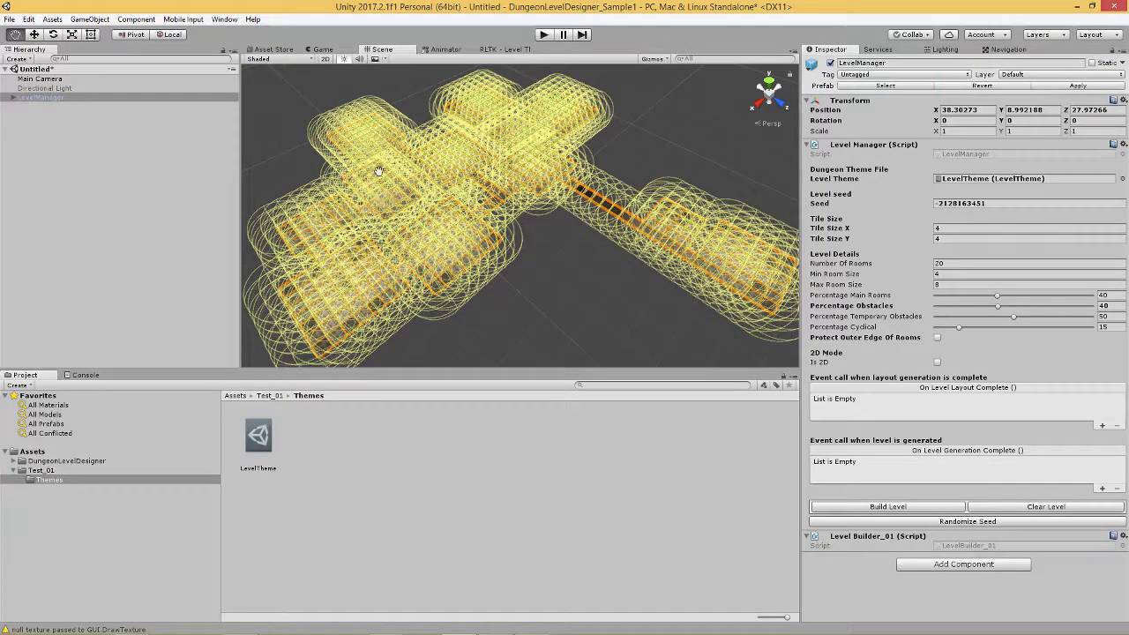
Return to the LevelTheme graph and review the settings of the Point light node and its parent node
click(486, 49)
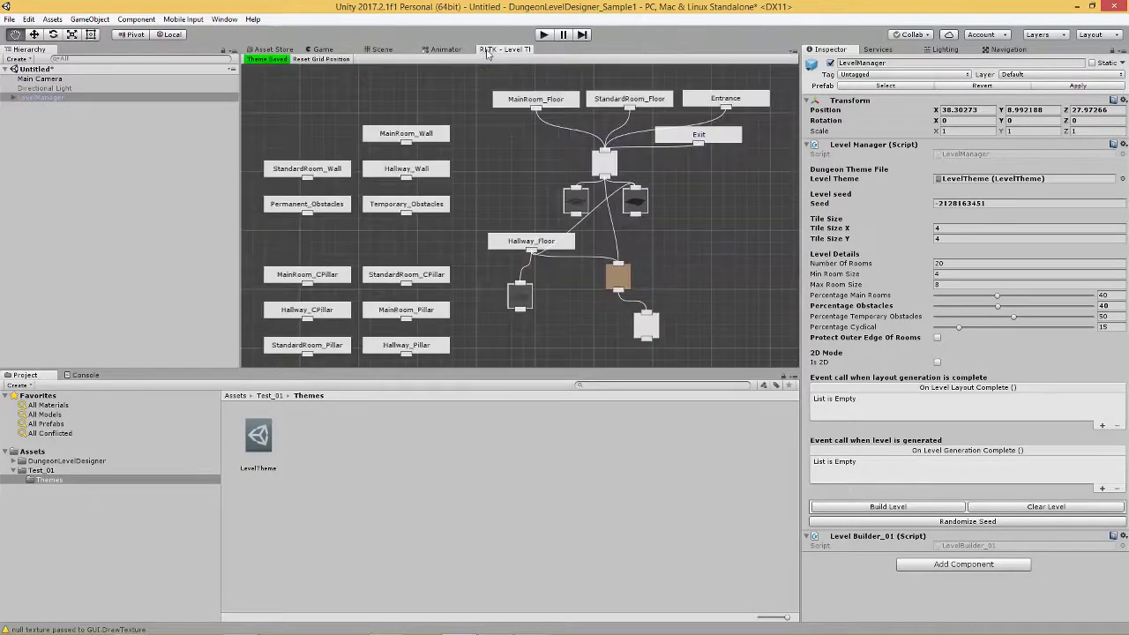
click(647, 323)
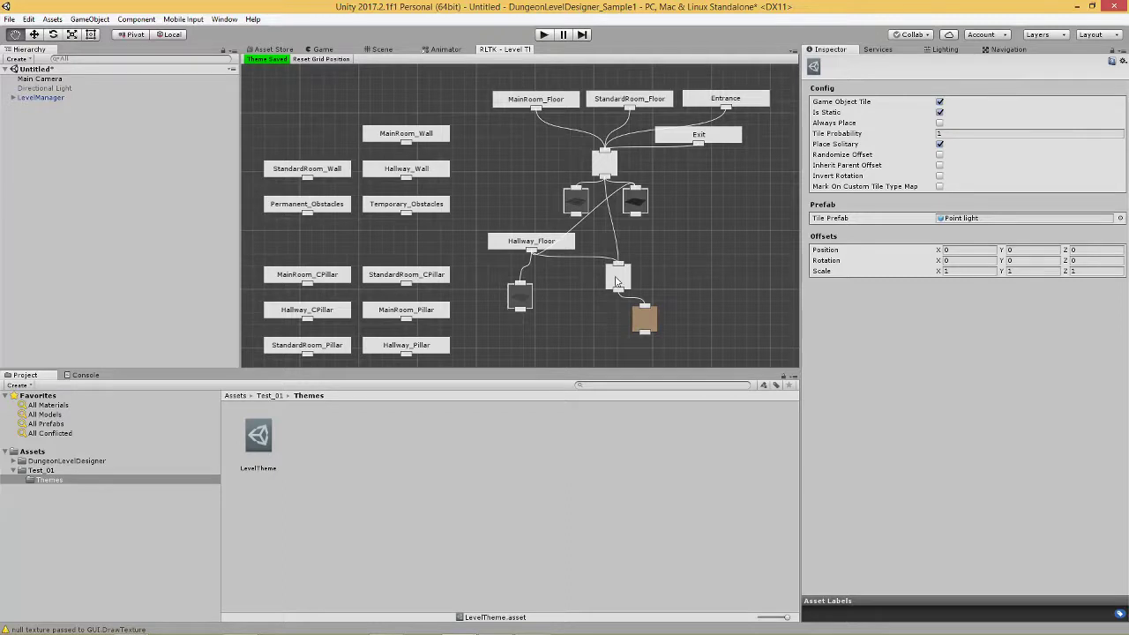
click(615, 280)
right_click(590, 310)
click(616, 322)
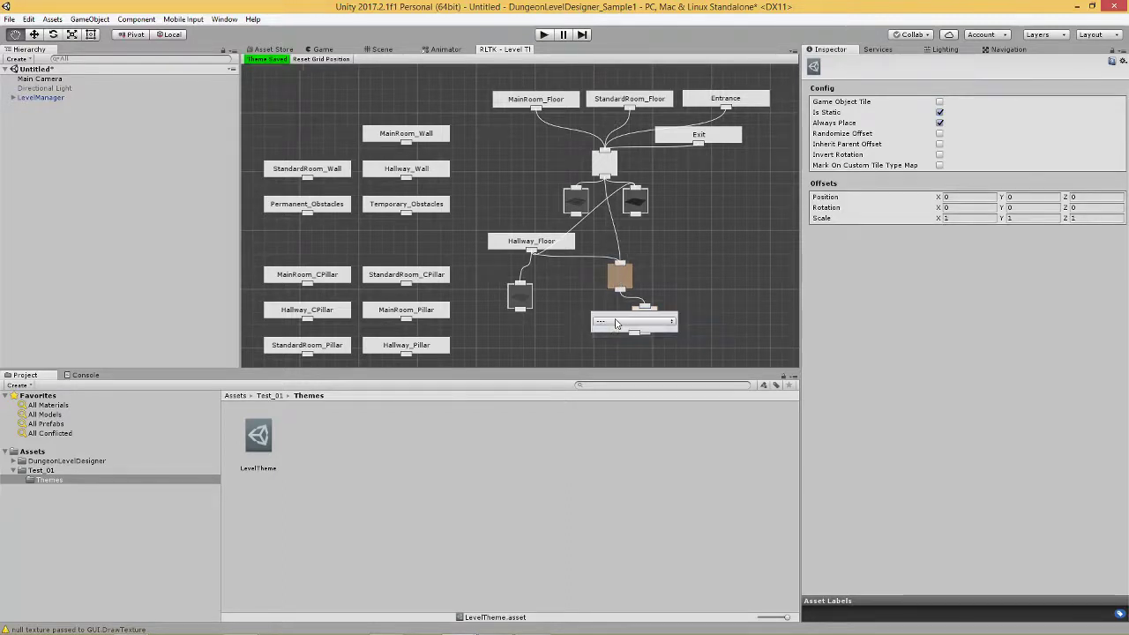
right_click(605, 323)
click(611, 330)
Add an empty game object node beside the Point light node, connect the Always Place node to it, and save the theme
right_click(583, 310)
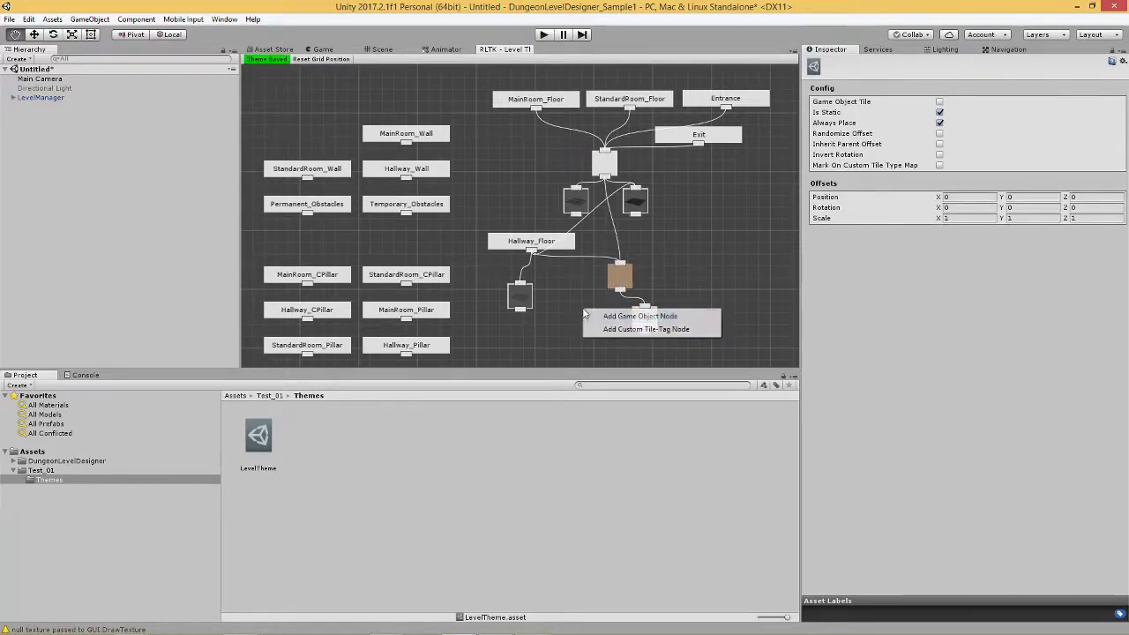
click(606, 316)
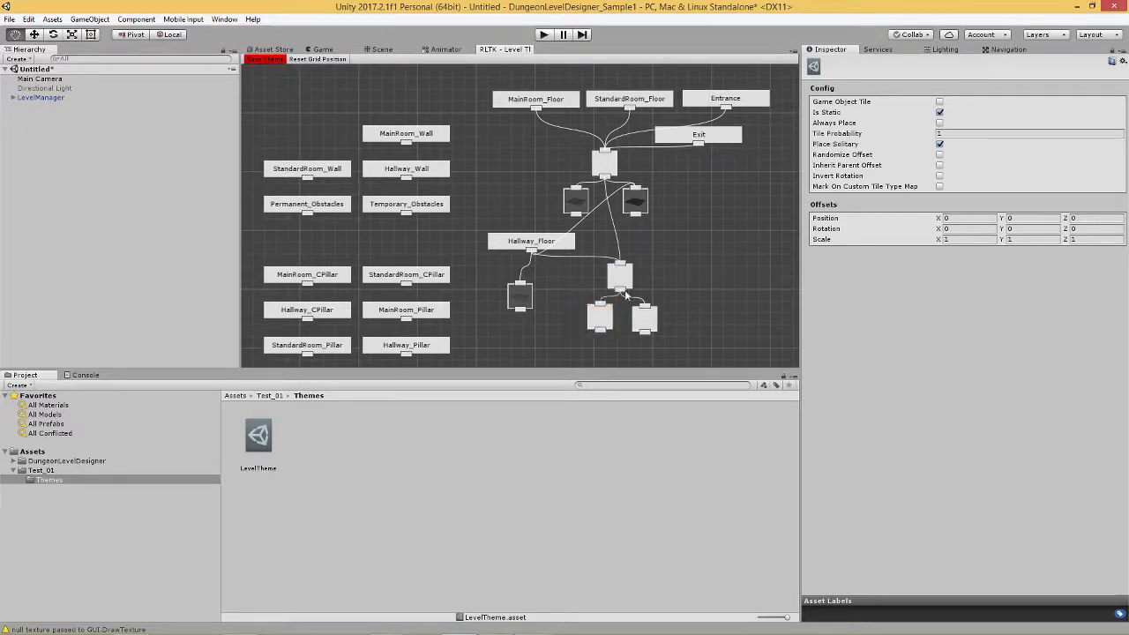
click(264, 59)
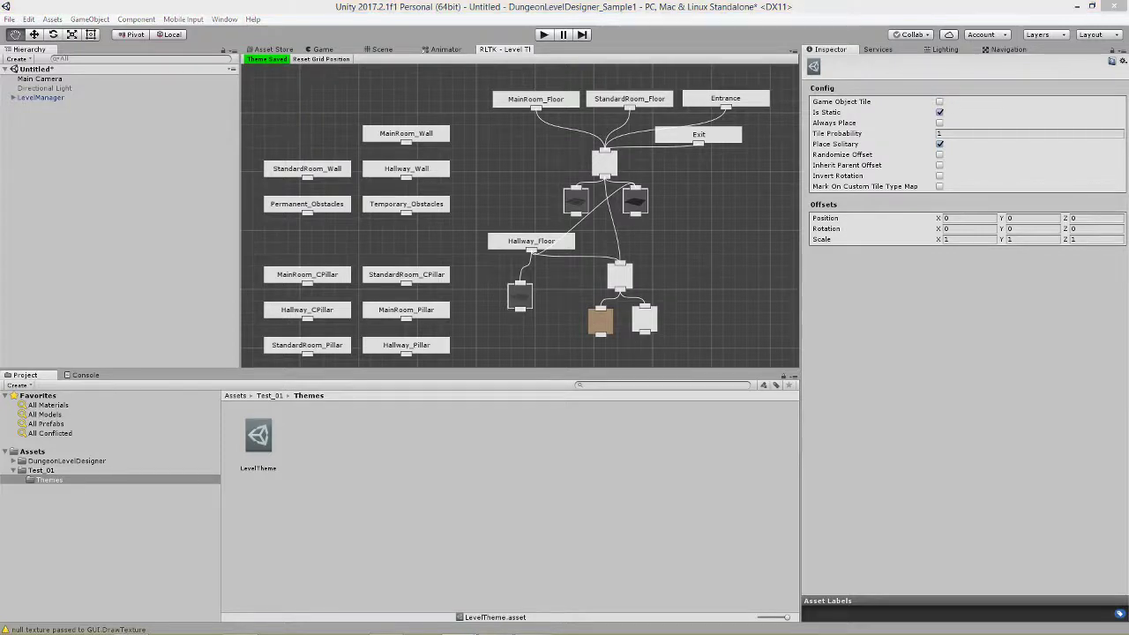
Set the new empty node's Tile Probability to 10 and align the node beside the Point light node
click(642, 321)
click(608, 328)
click(978, 134)
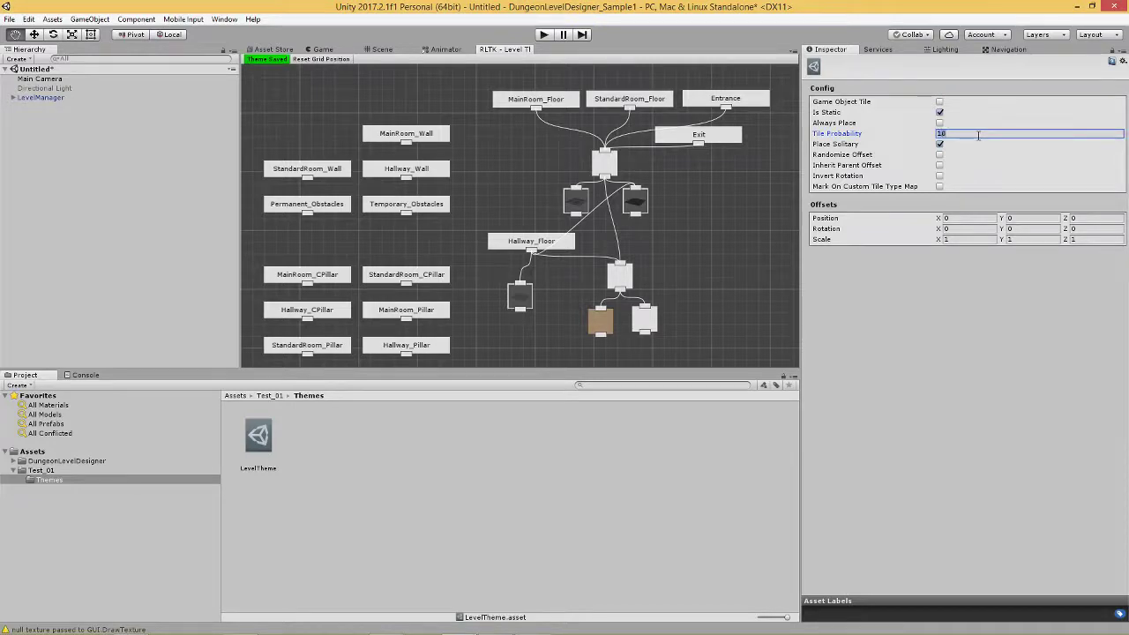
click(608, 328)
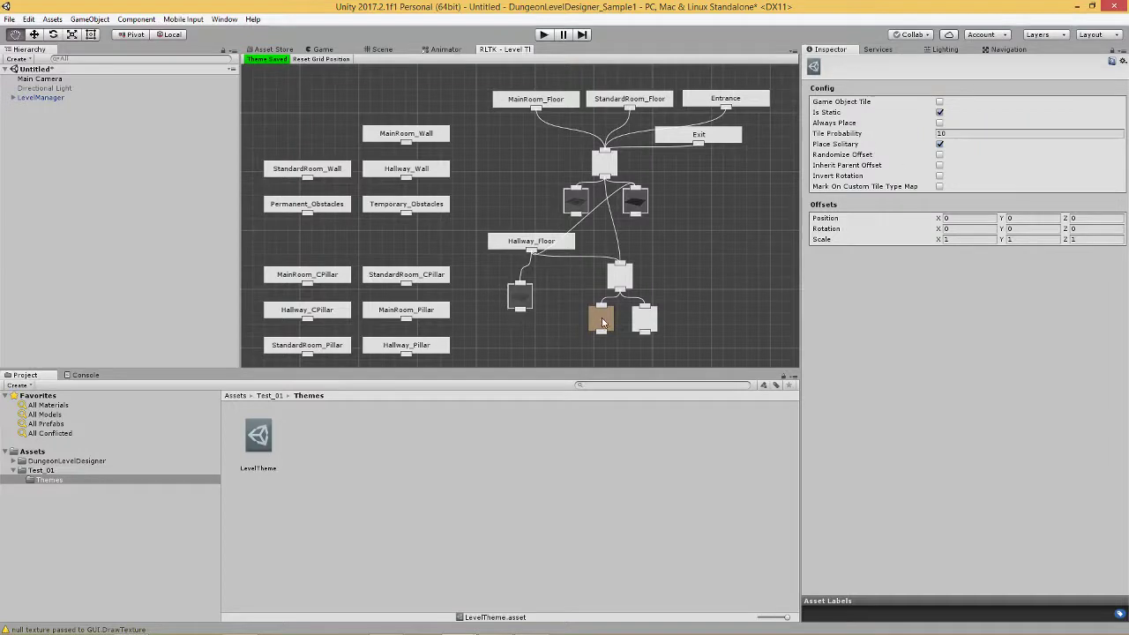
drag(603, 323, 604, 326)
click(606, 325)
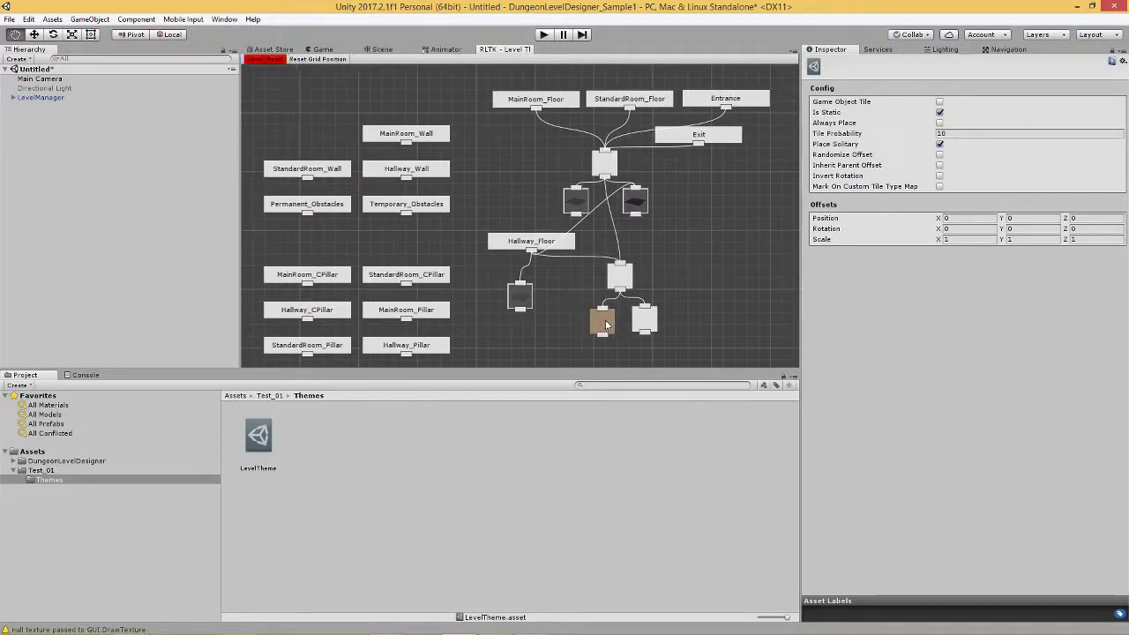
drag(606, 325, 602, 324)
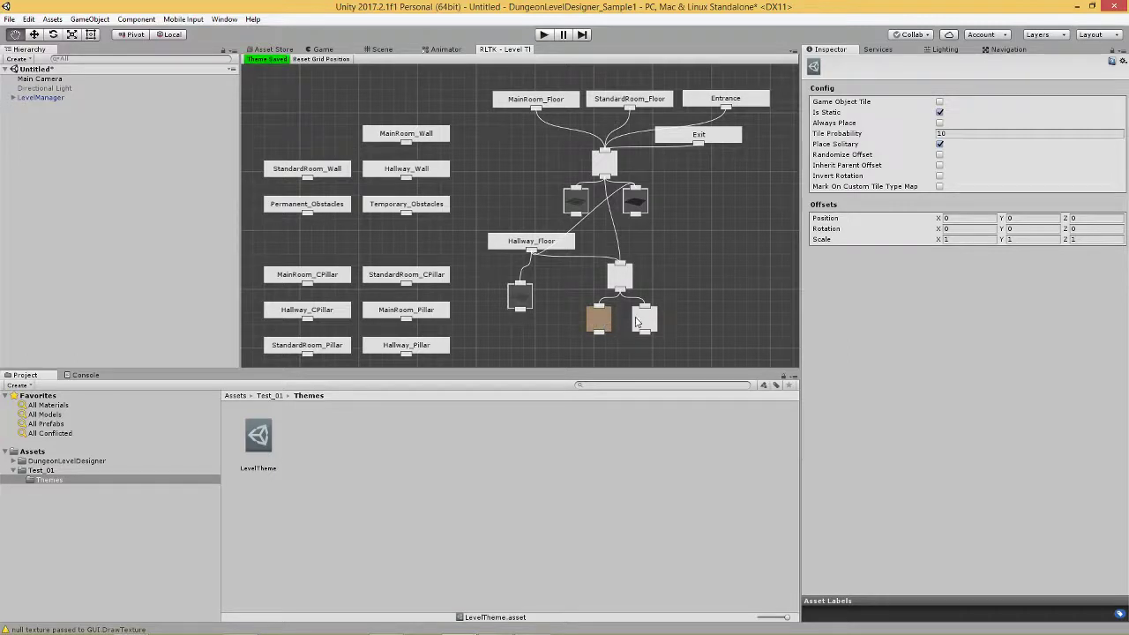
Set the Point light node's Position Y offset to 5
click(637, 322)
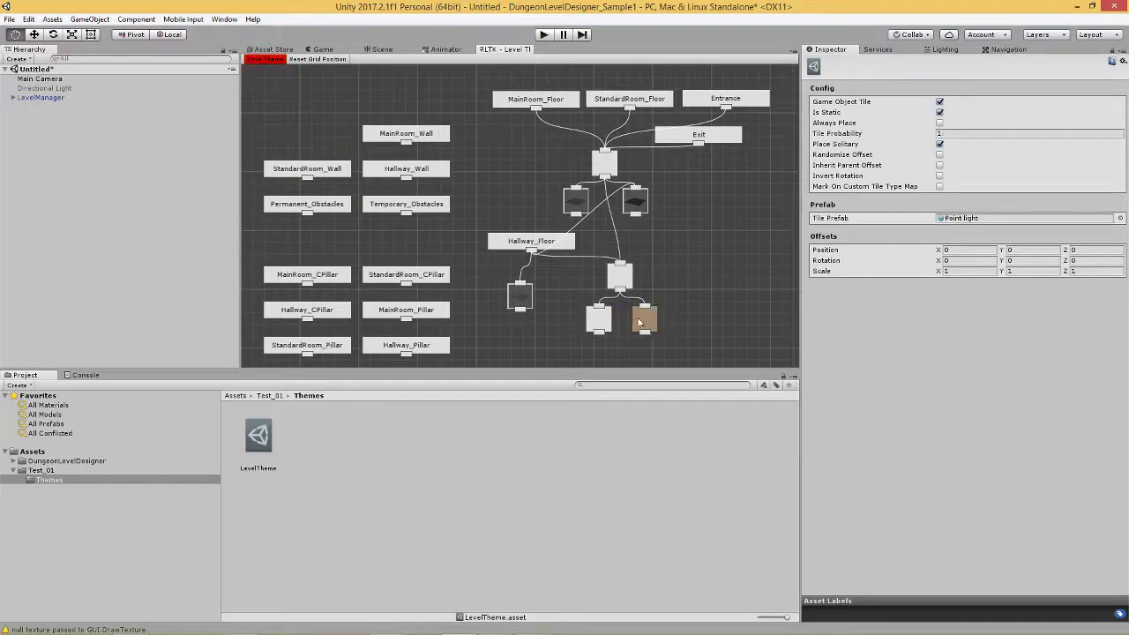
click(952, 132)
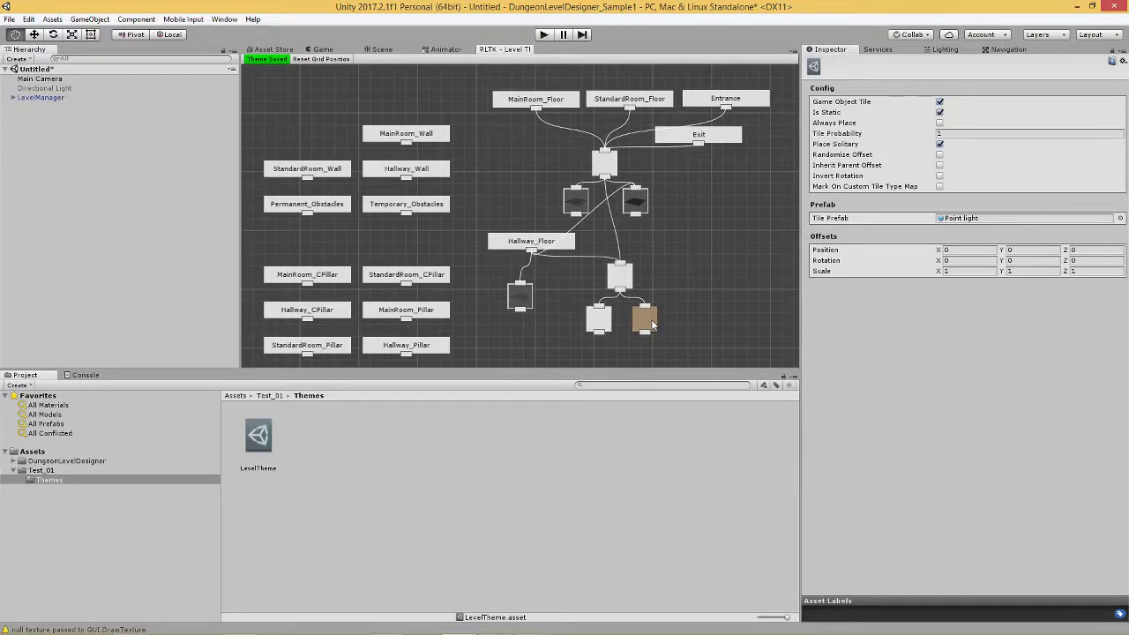
click(1038, 249)
text(5)
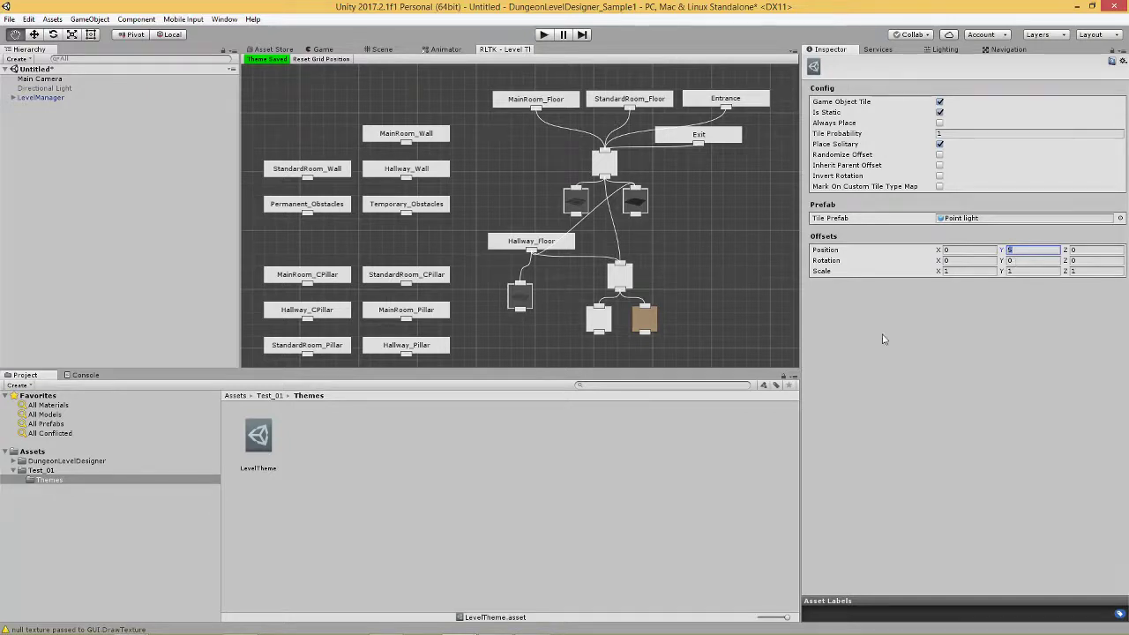
click(598, 321)
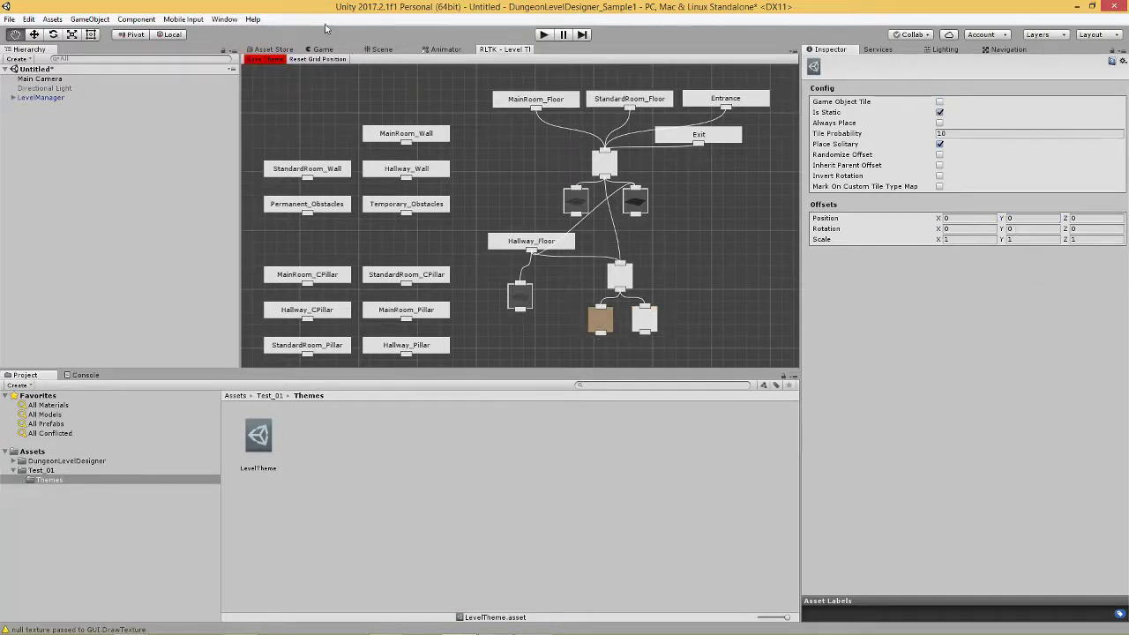
Rebuild the level from the LevelManager with the raised, sparser lights and inspect the lighting across the rooms without the selection outlines
click(380, 49)
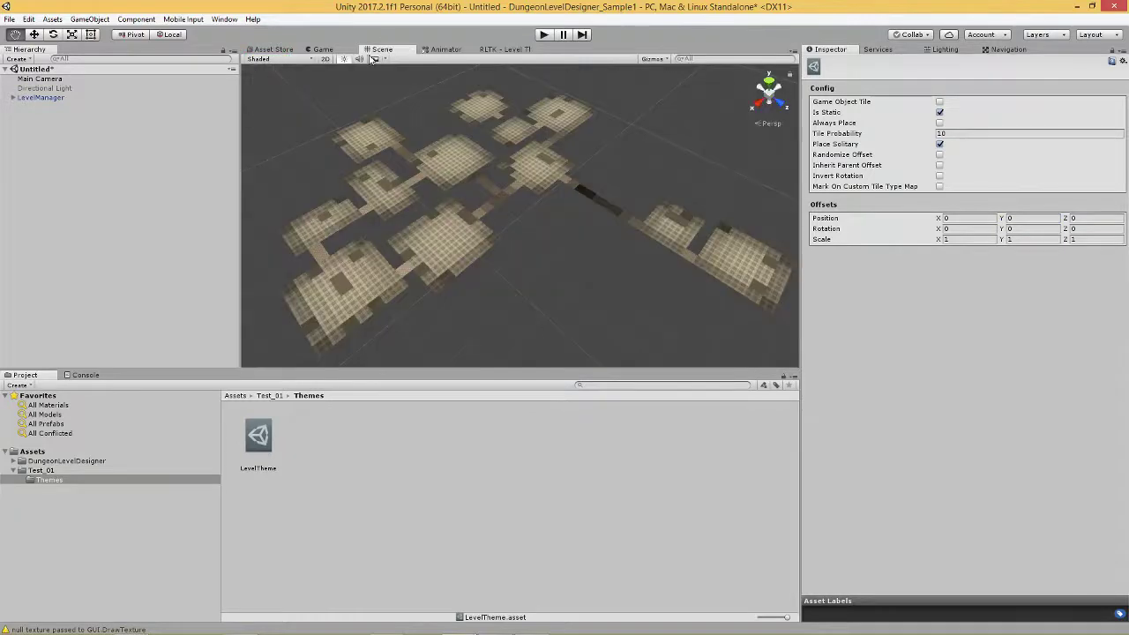
click(45, 98)
click(911, 507)
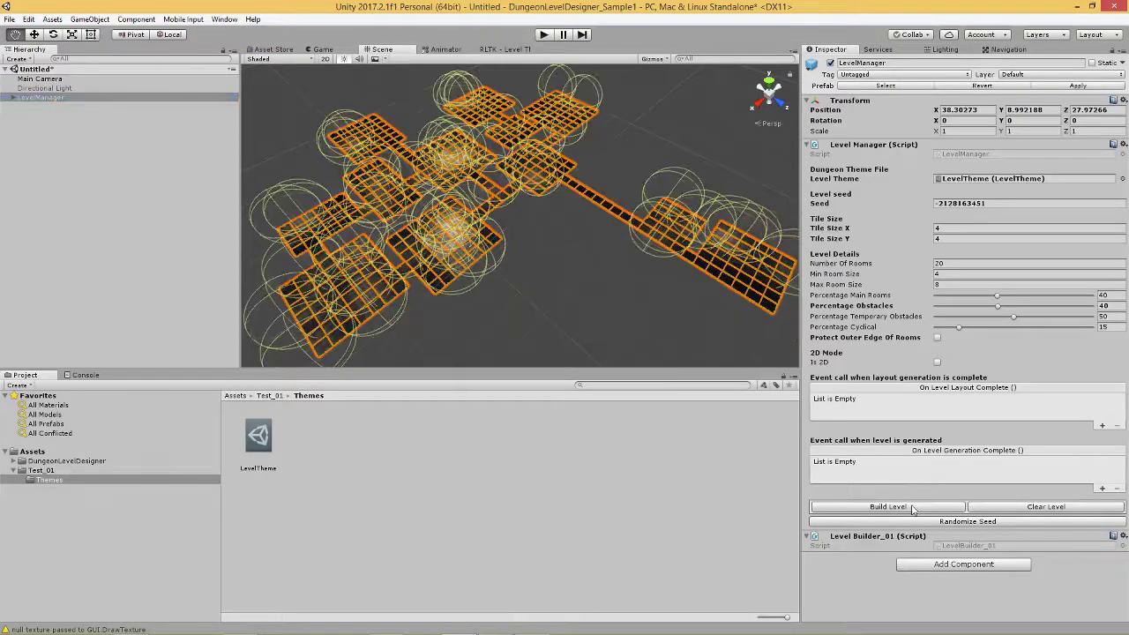
click(99, 248)
alt+drag(638, 272, 608, 264)
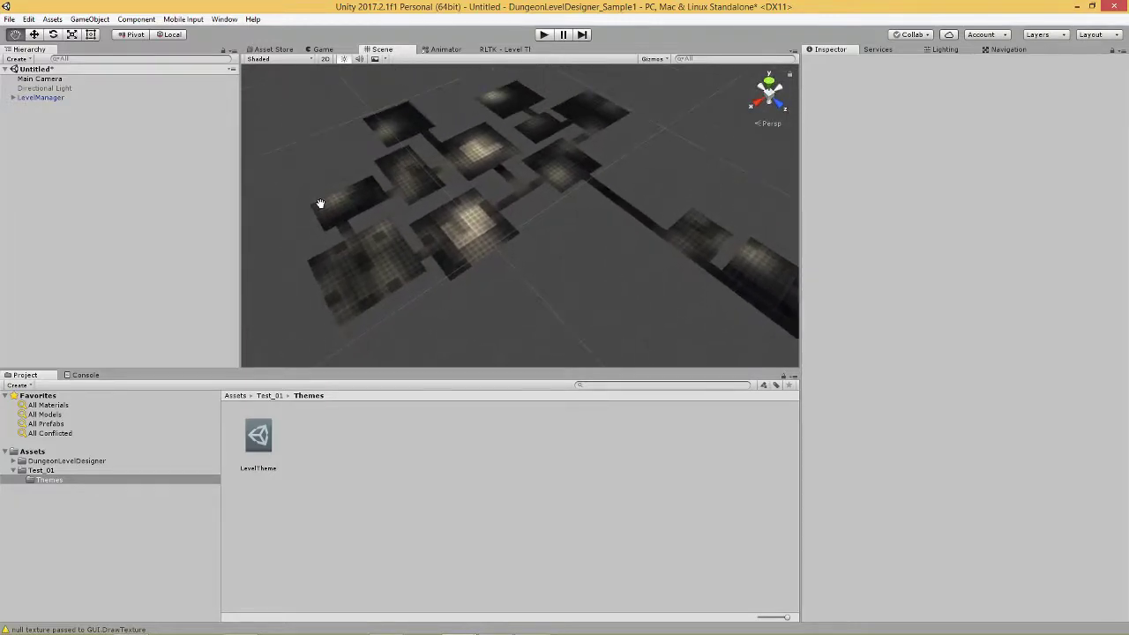
click(39, 97)
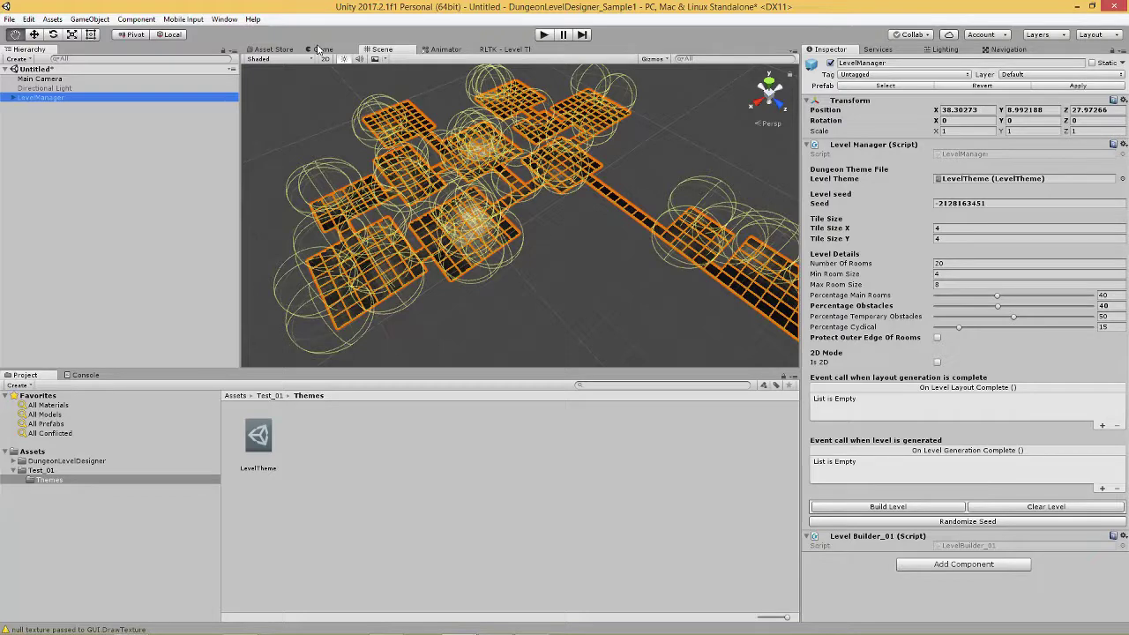
Reopen the LevelTheme graph and reposition the Always Place node above the Point light and empty nodes
click(65, 160)
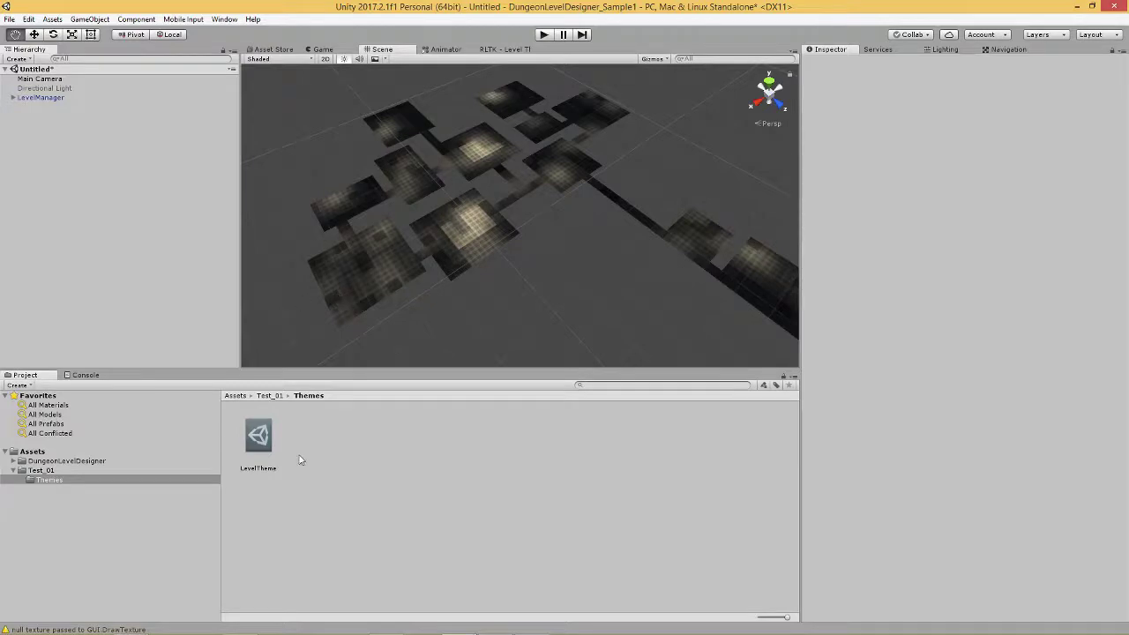
click(258, 445)
double_click(257, 445)
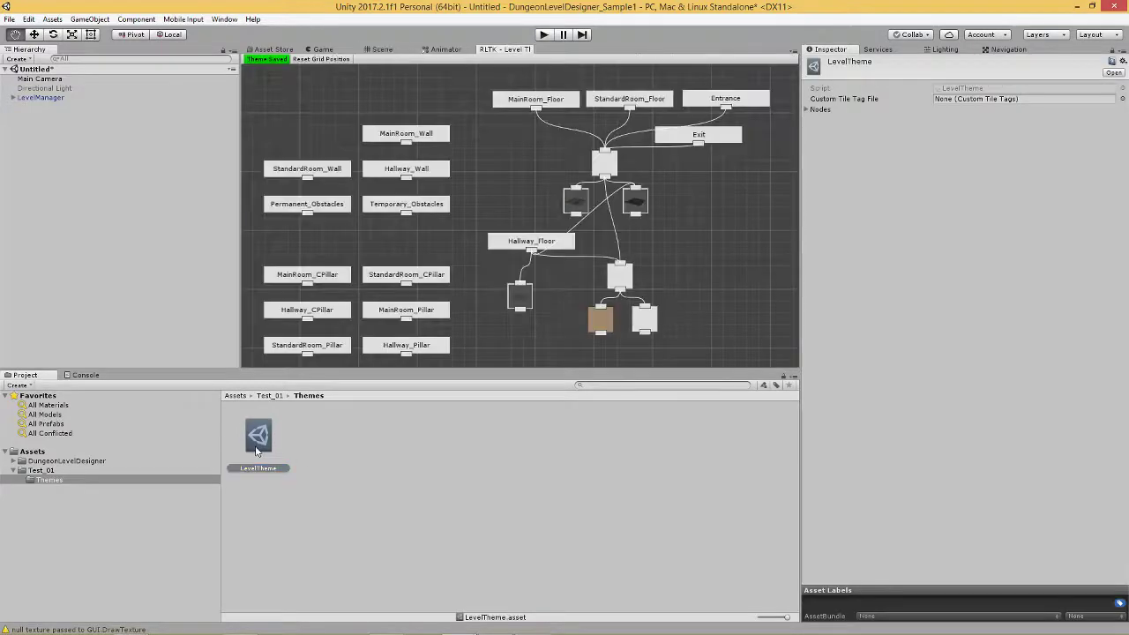
click(622, 278)
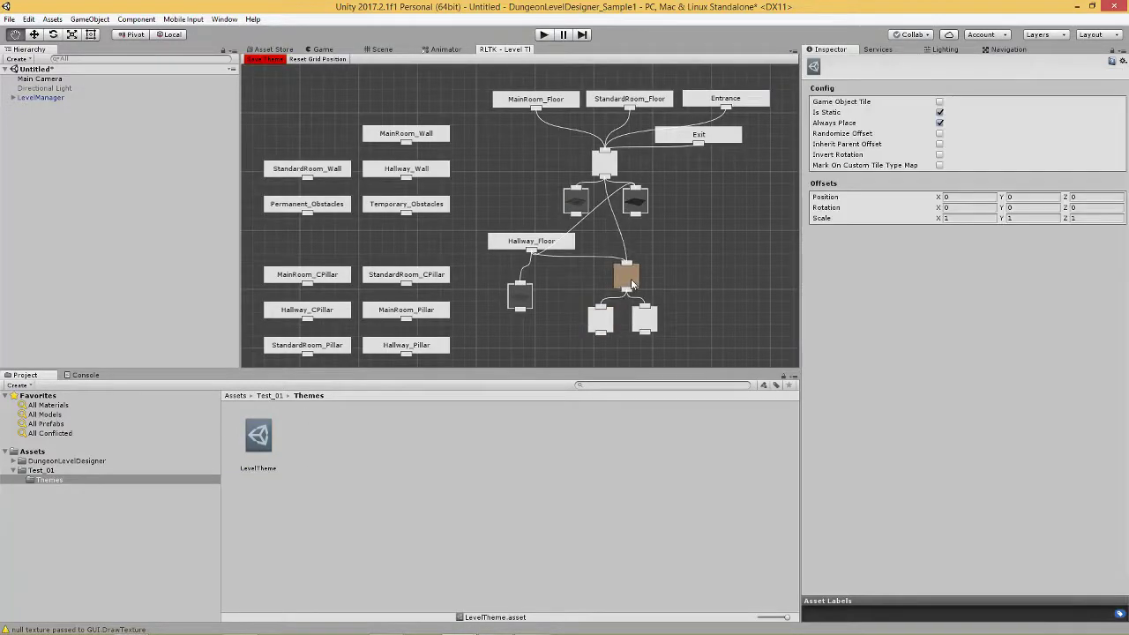
right_click(674, 254)
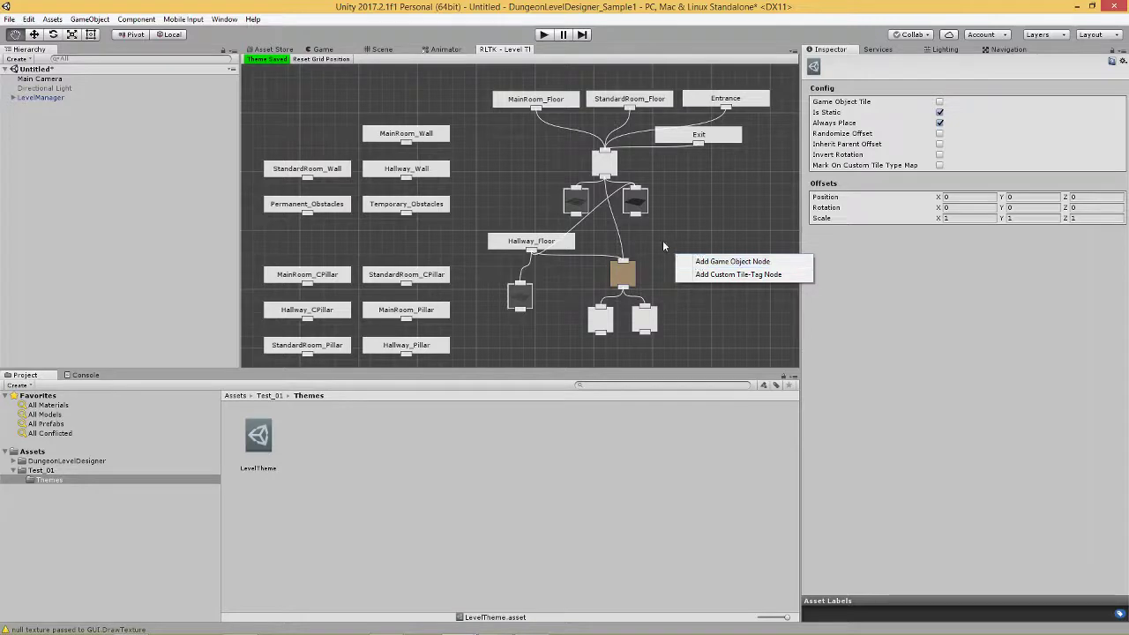
click(698, 262)
drag(631, 274, 641, 274)
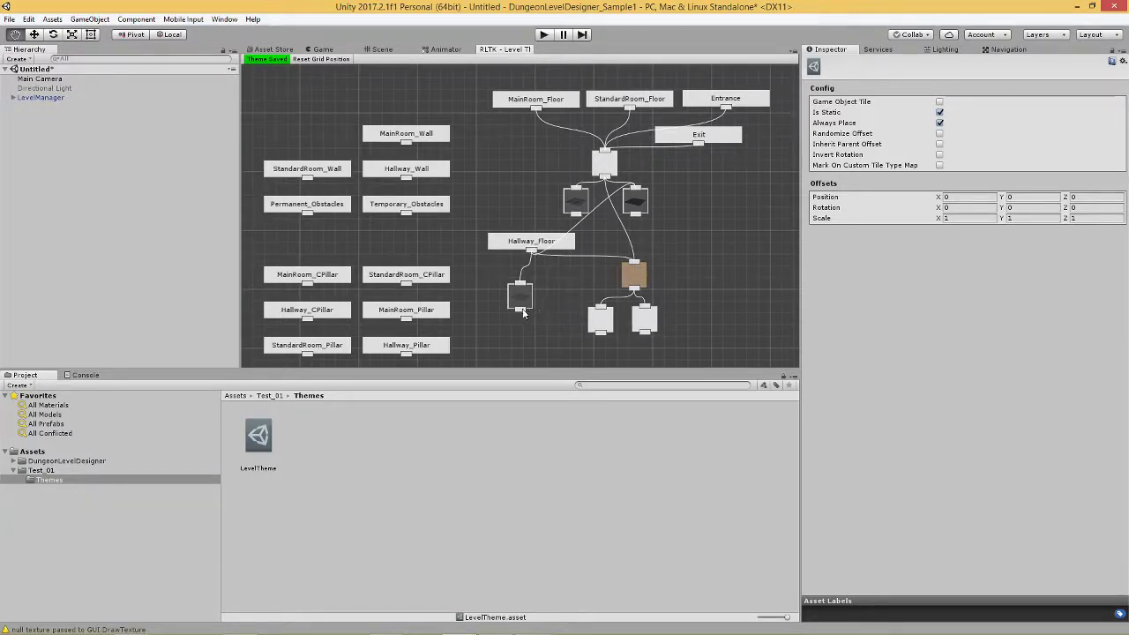
Clear the Always Place node's incoming connections and reconnect it to the empty room-floor node and the Hallway_Floor node
drag(521, 309, 633, 264)
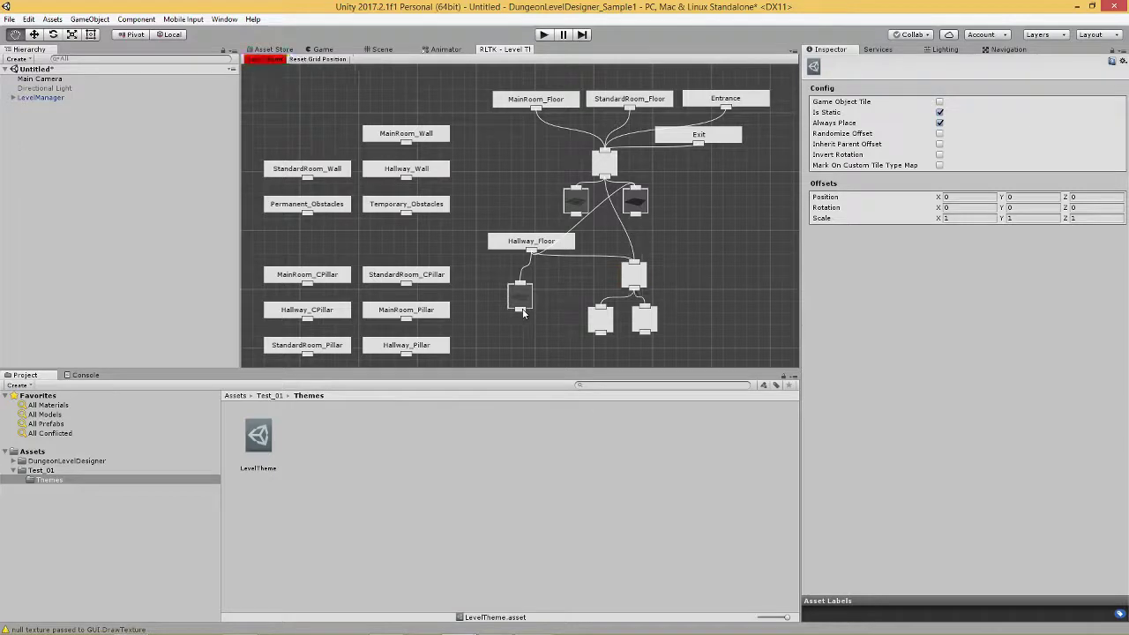
click(635, 264)
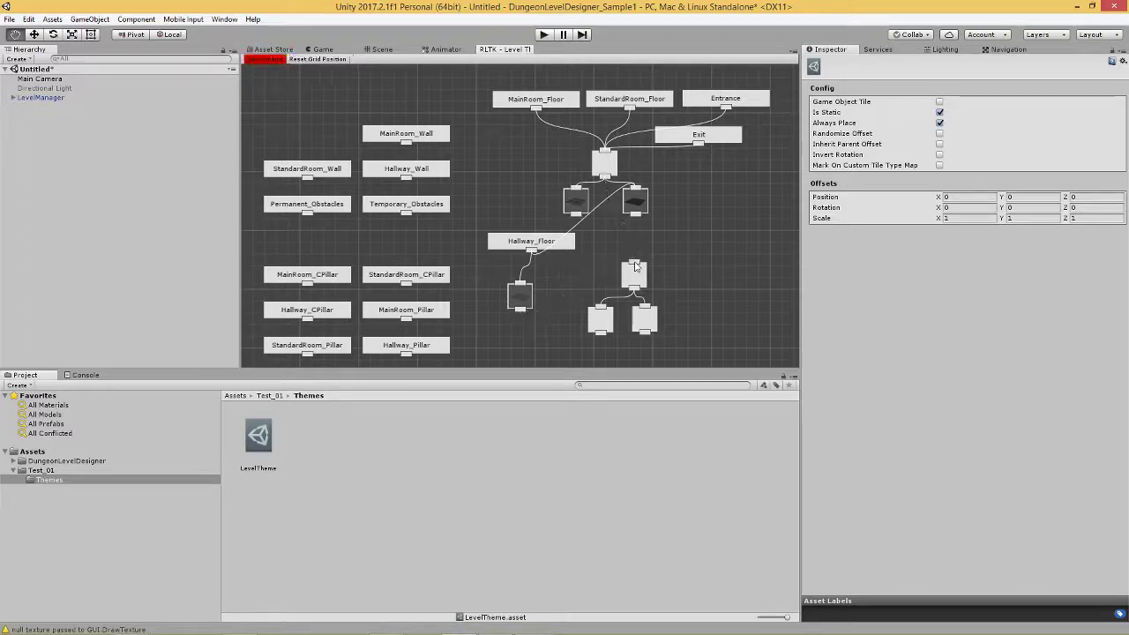
key(ctrl+s)
drag(604, 180, 634, 264)
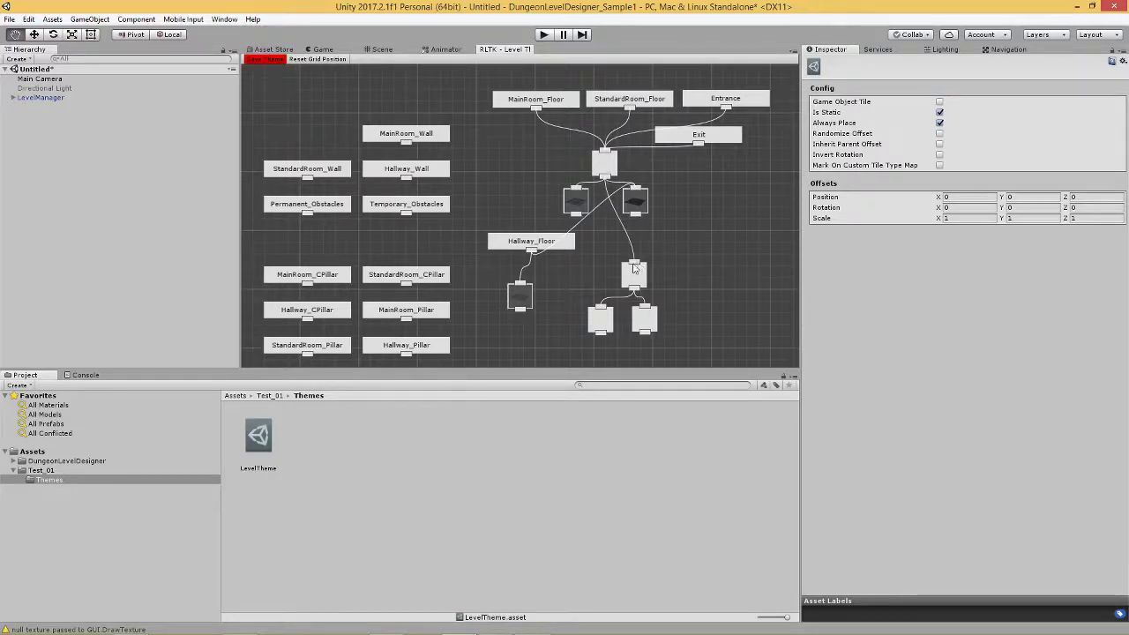
key(ctrl+s)
drag(534, 254, 624, 275)
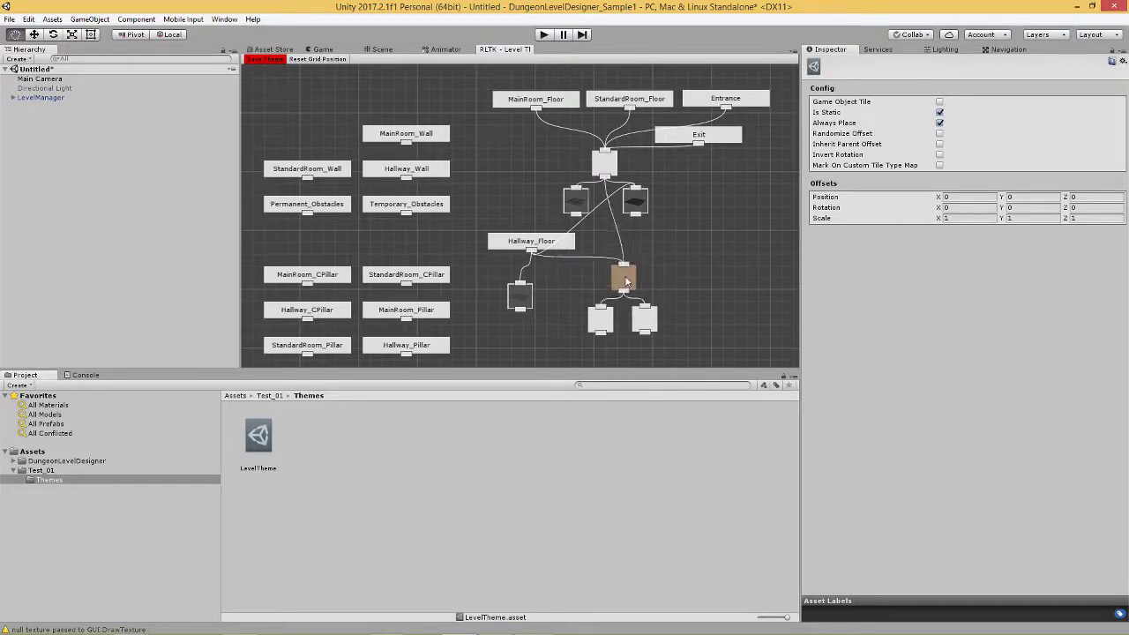
key(ctrl+s)
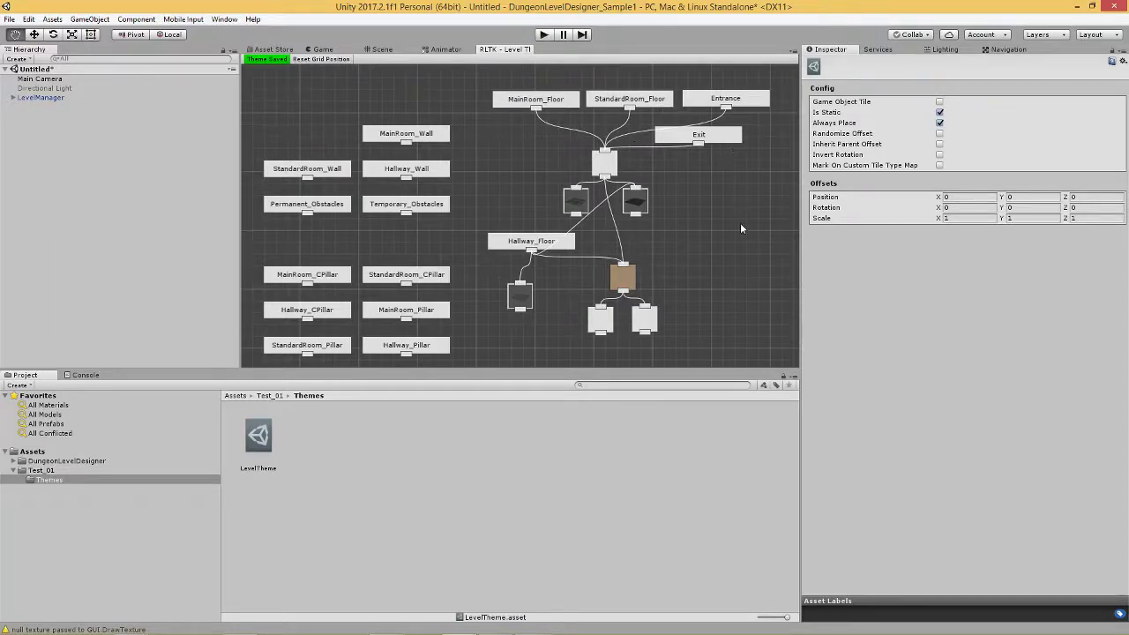
Move the MainRoom_Wall and StandardRoom_Wall nodes side by side into the free area beside the floor nodes and save the theme
drag(718, 243, 644, 192)
drag(409, 113, 762, 192)
drag(760, 304, 666, 285)
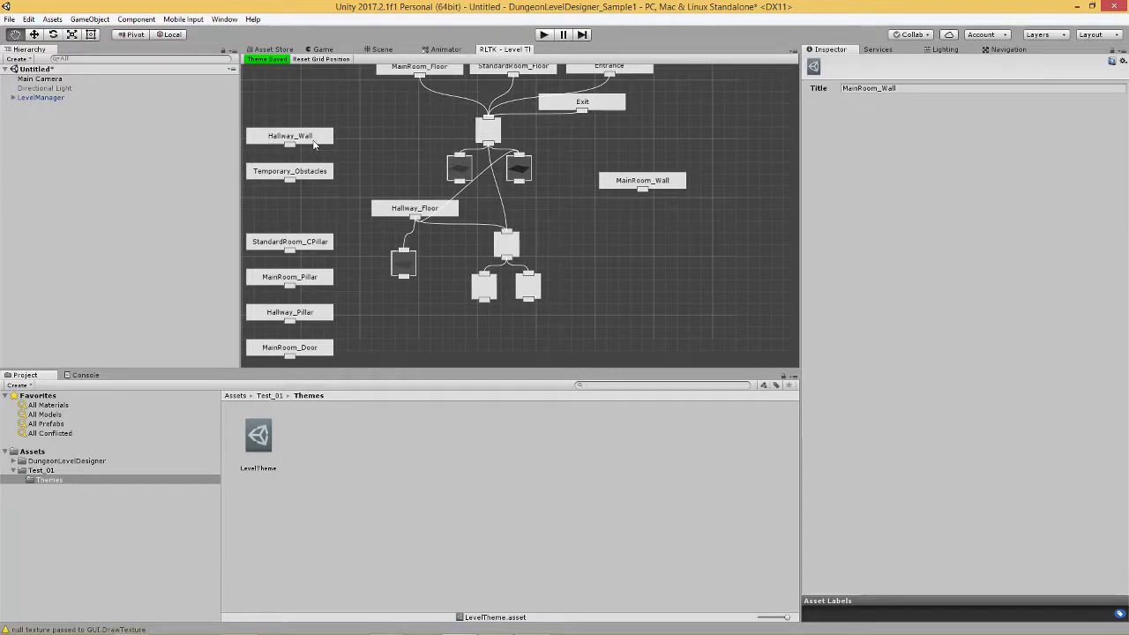
drag(646, 267, 685, 276)
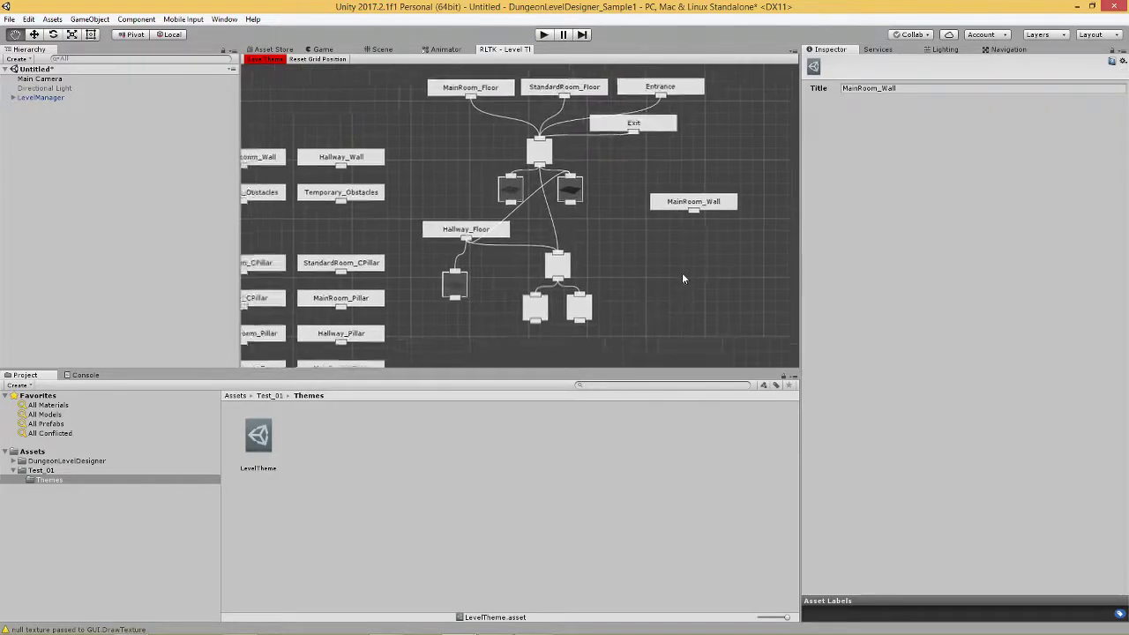
drag(294, 158, 715, 205)
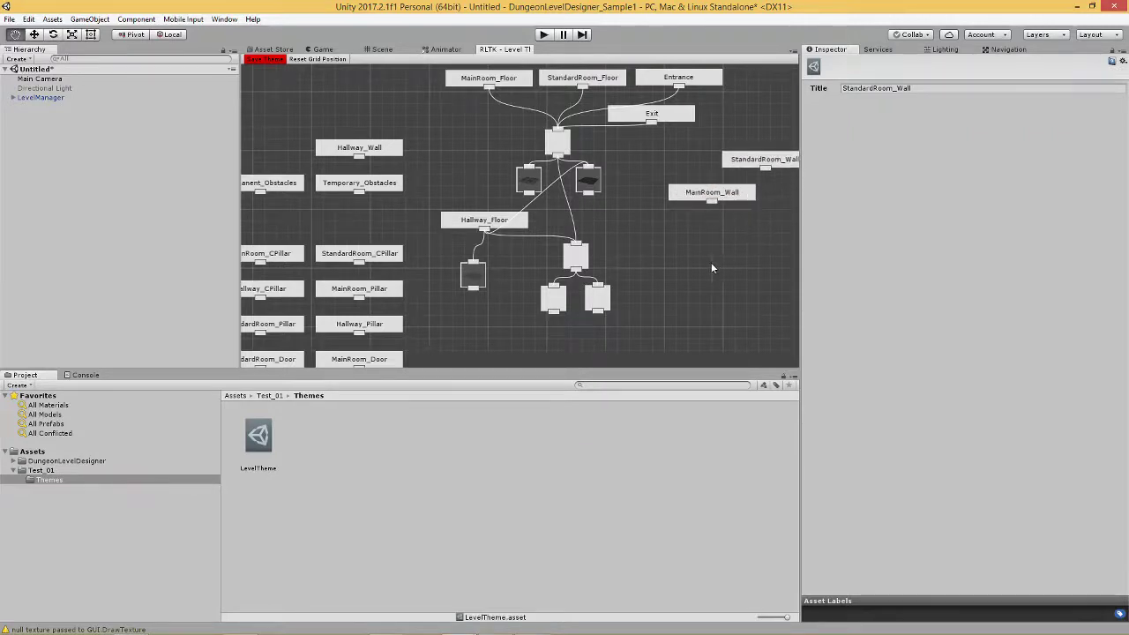
drag(711, 262, 598, 258)
drag(680, 149, 714, 188)
key(ctrl+s)
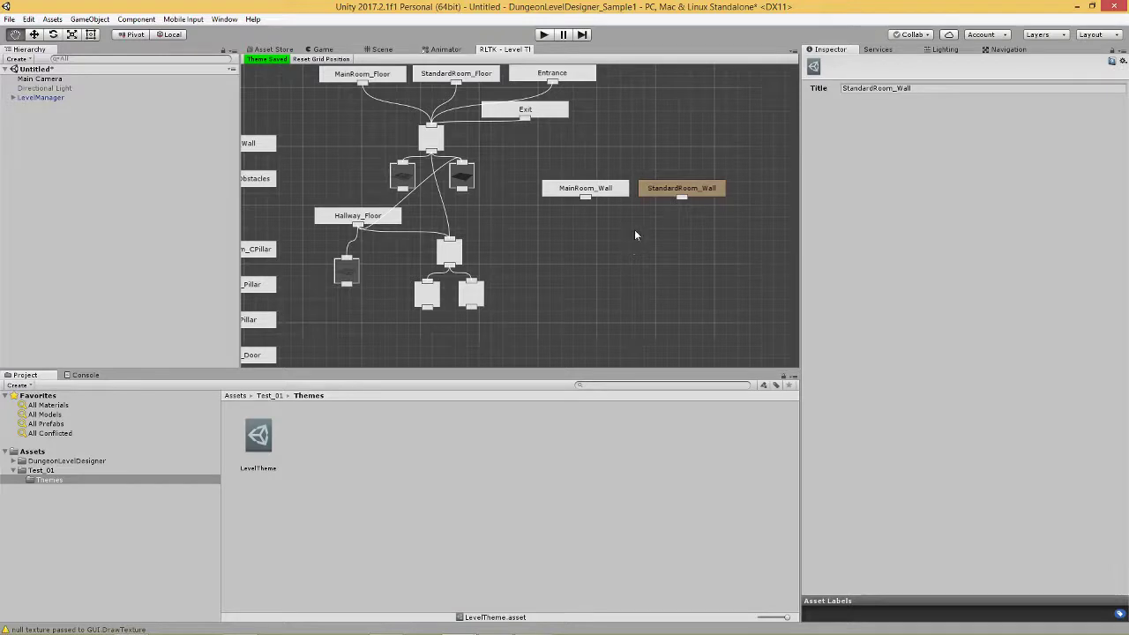
drag(635, 235, 628, 237)
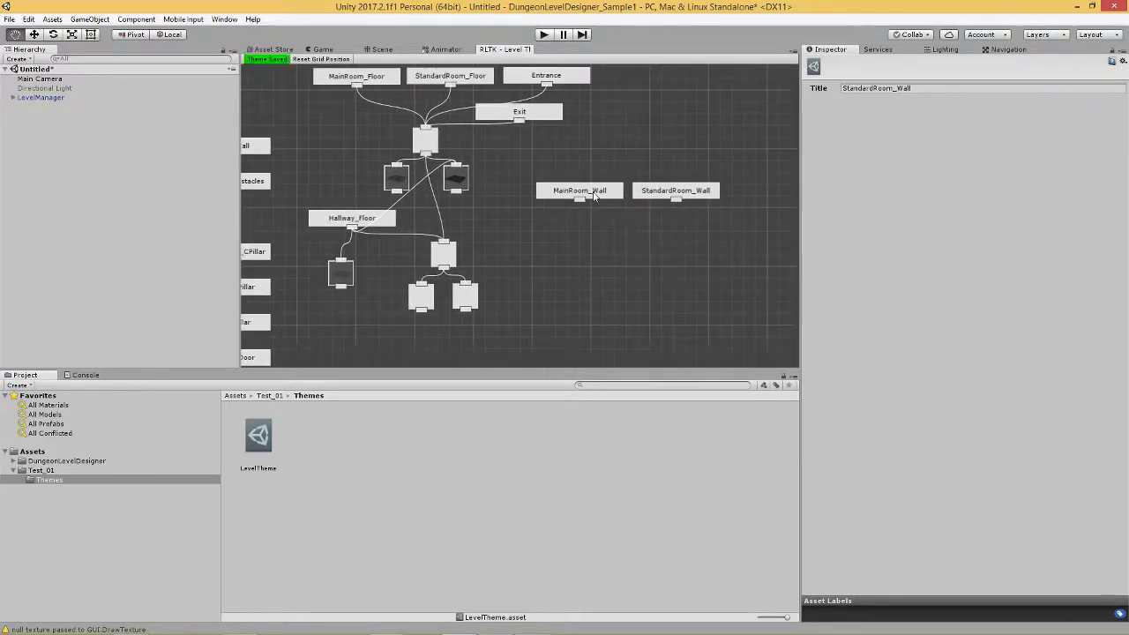
drag(592, 190, 596, 191)
Add a game object node below the two wall nodes, enable Game Object Tile and assign the prop_wallPanel_D prefab
right_click(625, 231)
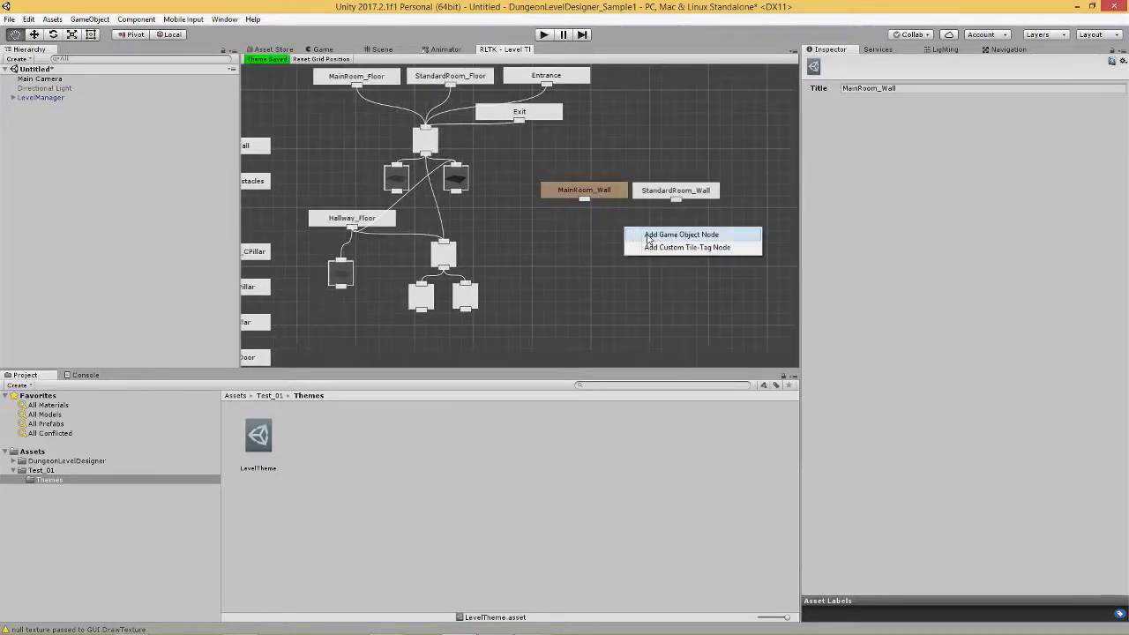
click(648, 235)
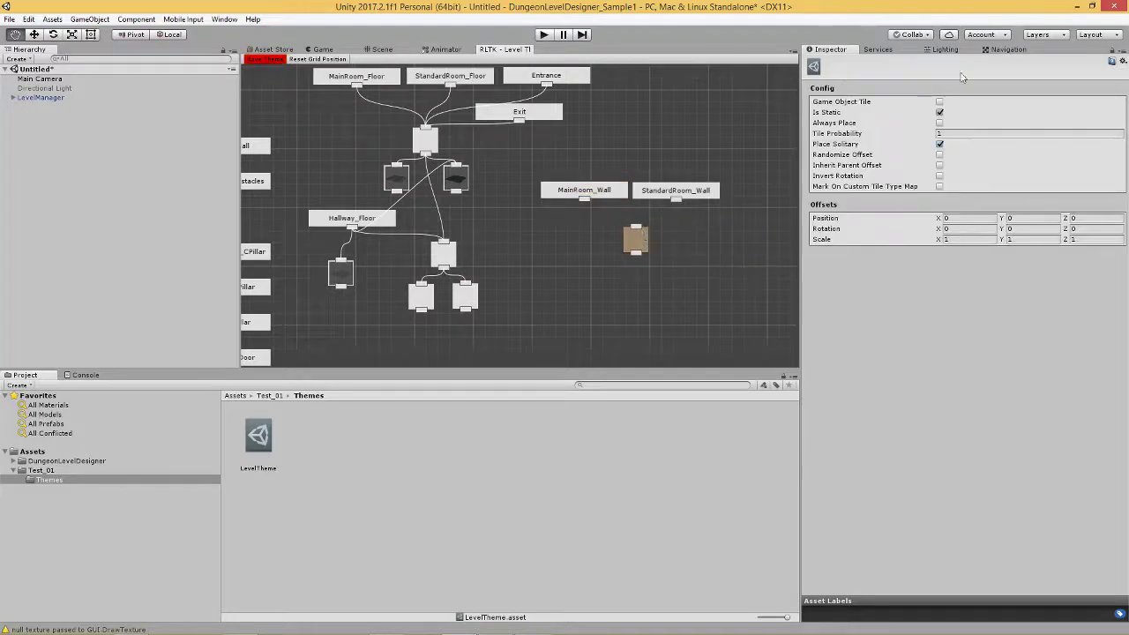
click(939, 102)
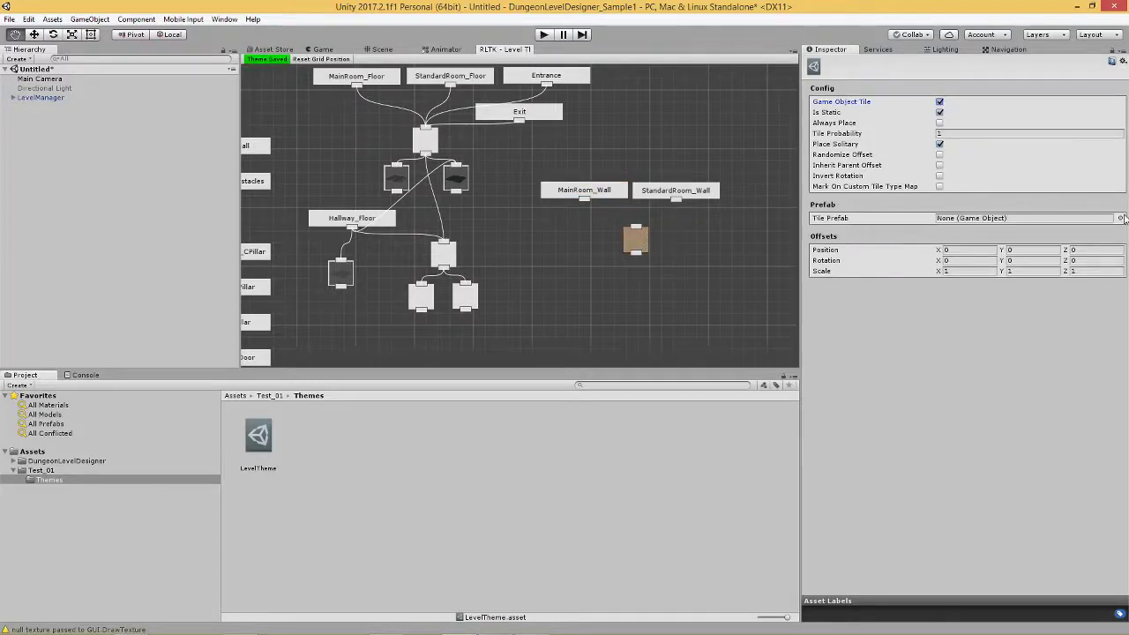
click(1119, 218)
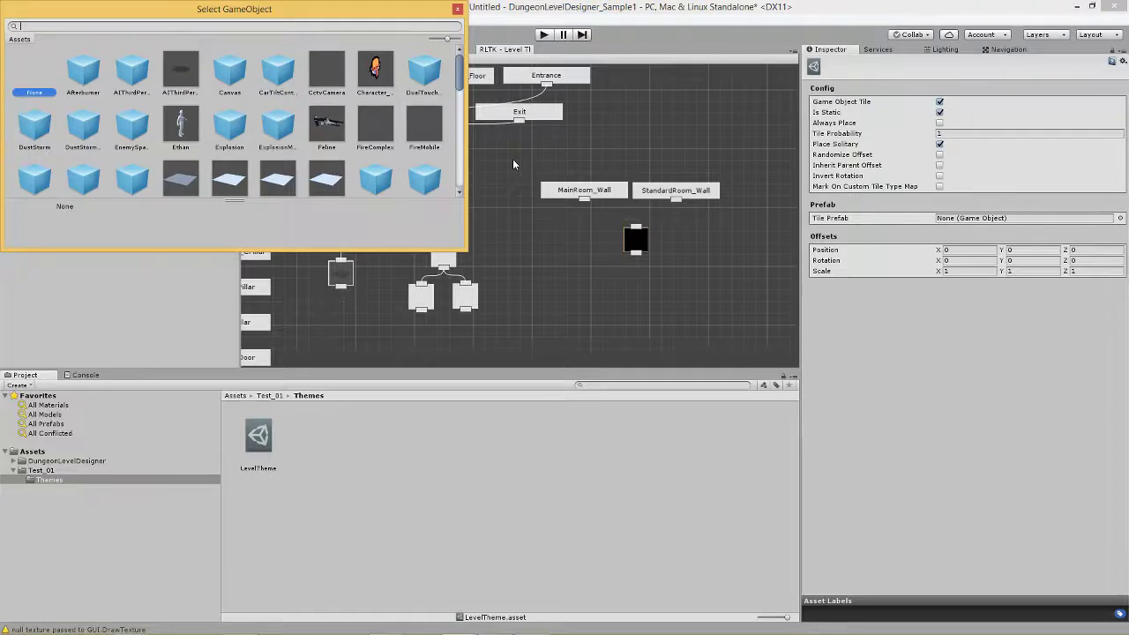
text(prop)
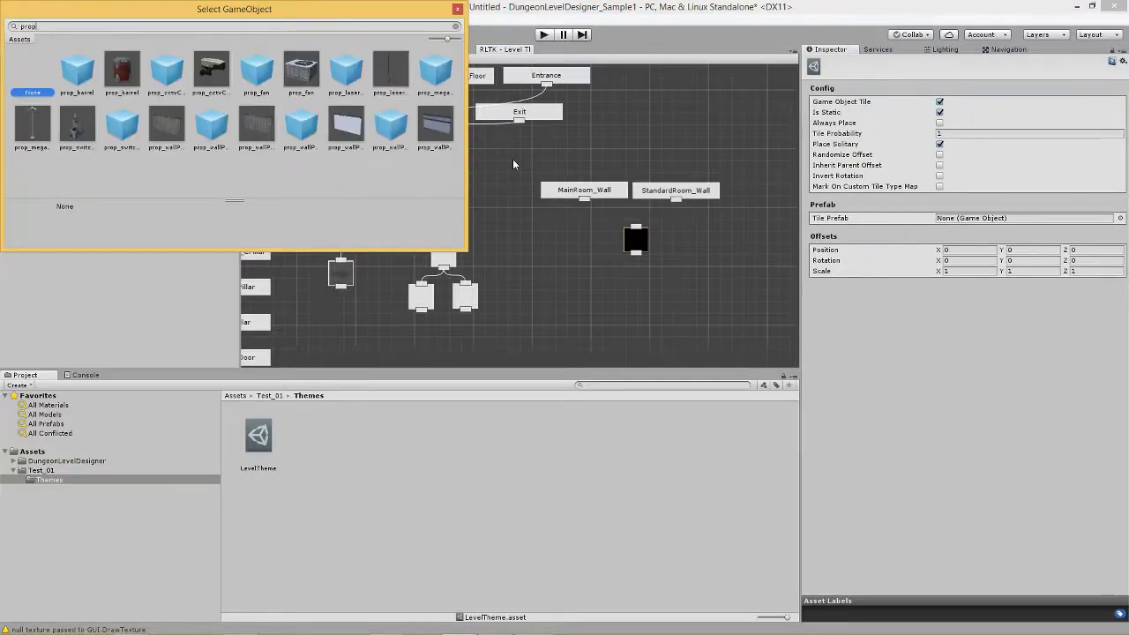
text(_wal)
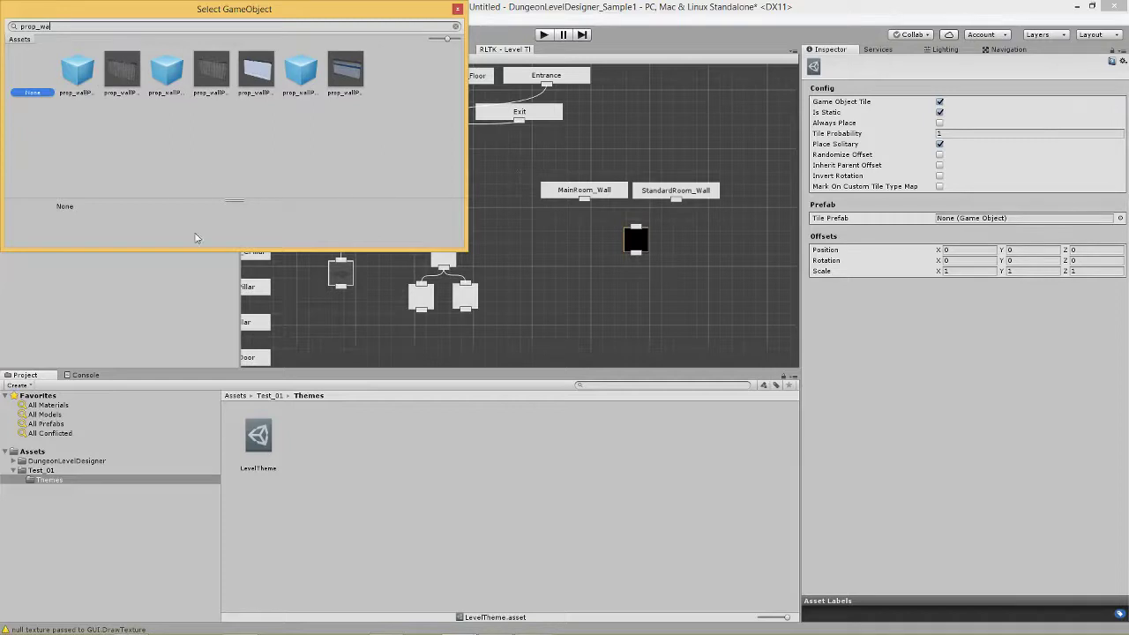
click(343, 75)
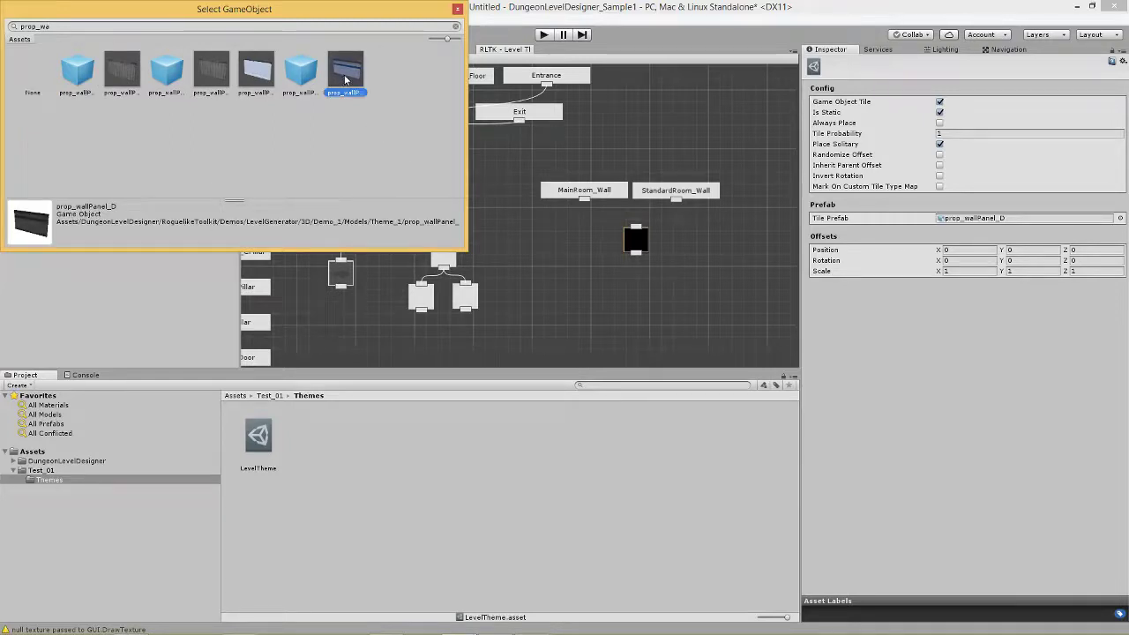
click(603, 212)
Connect MainRoom_Wall and StandardRoom_Wall to the wall panel node and save the theme
click(635, 227)
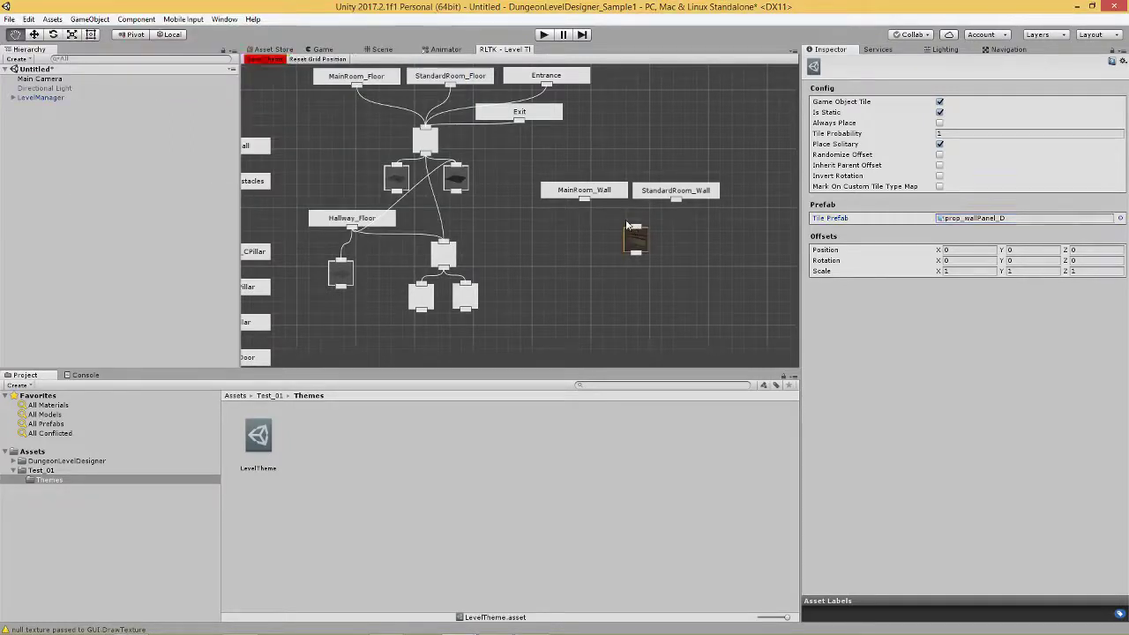
click(583, 199)
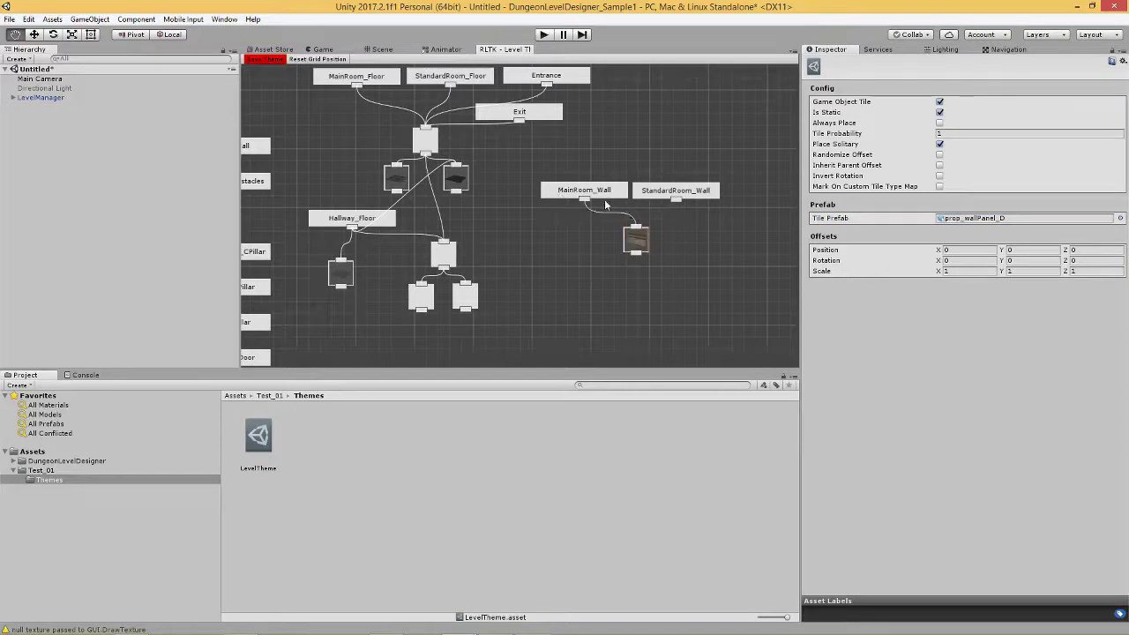
click(675, 201)
click(635, 234)
click(265, 59)
Rebuild the level from the LevelManager with the wall panels included
click(381, 51)
click(44, 97)
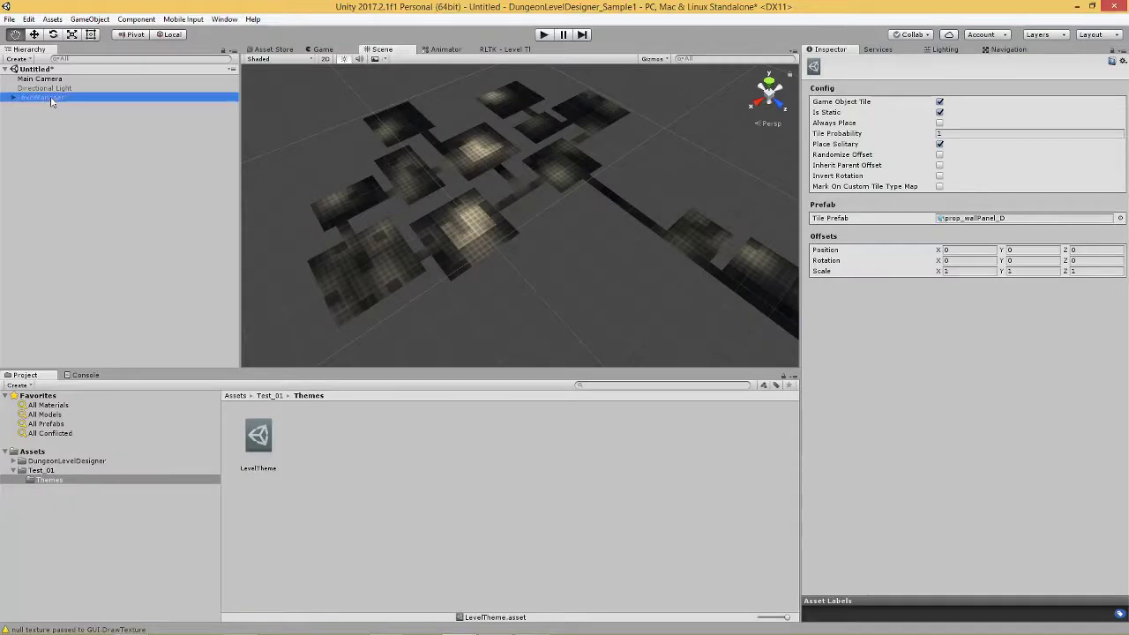
click(900, 507)
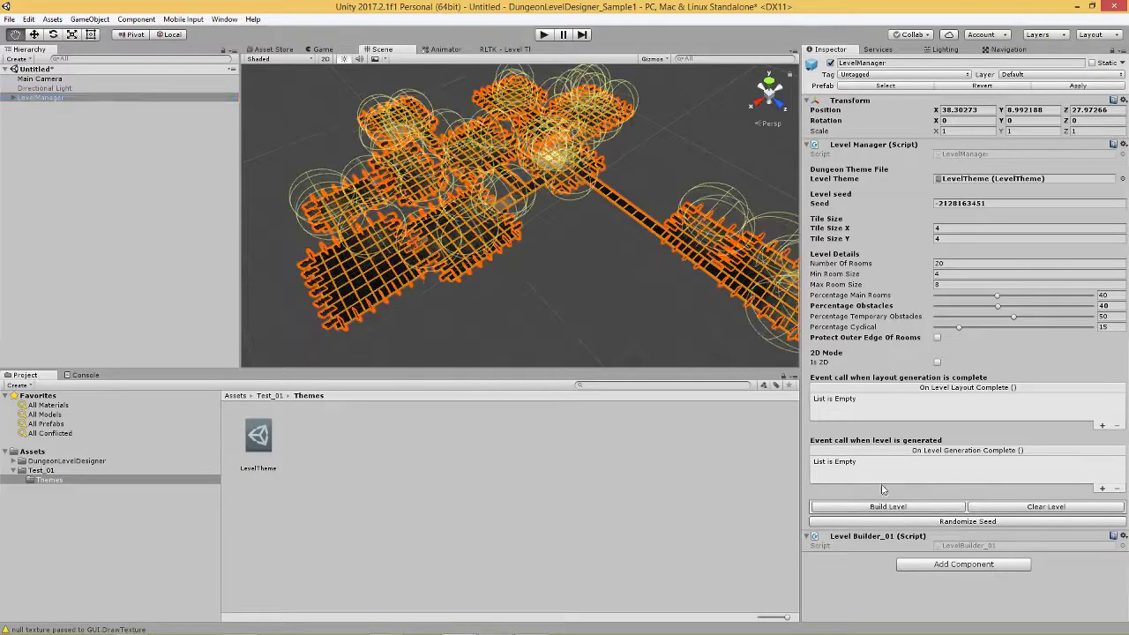
Examine the orientation and placement of the wall panels along the room edges in close-up, isometric and front views
scroll(623, 248, up, 10)
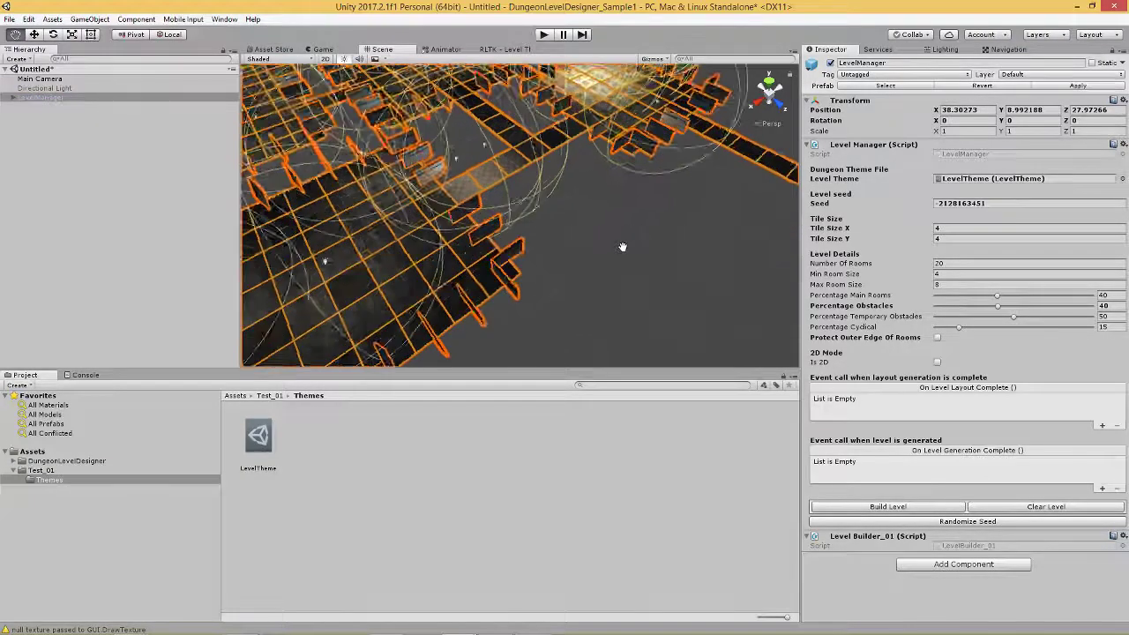
scroll(618, 251, down, 5)
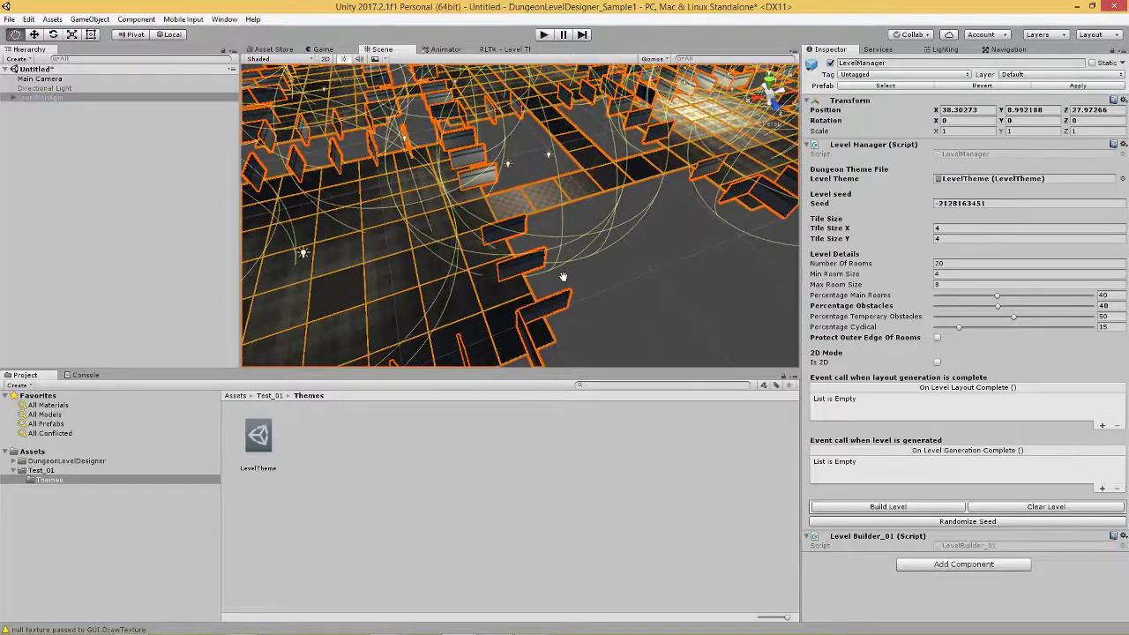
scroll(617, 247, down, 5)
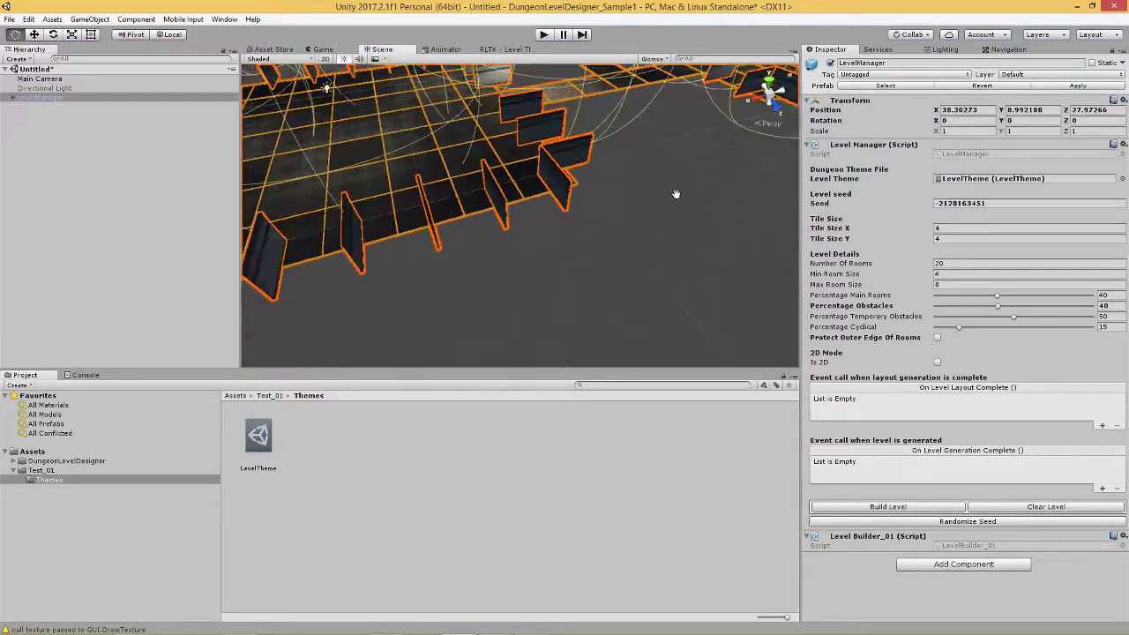
click(765, 125)
scroll(467, 291, up, 4)
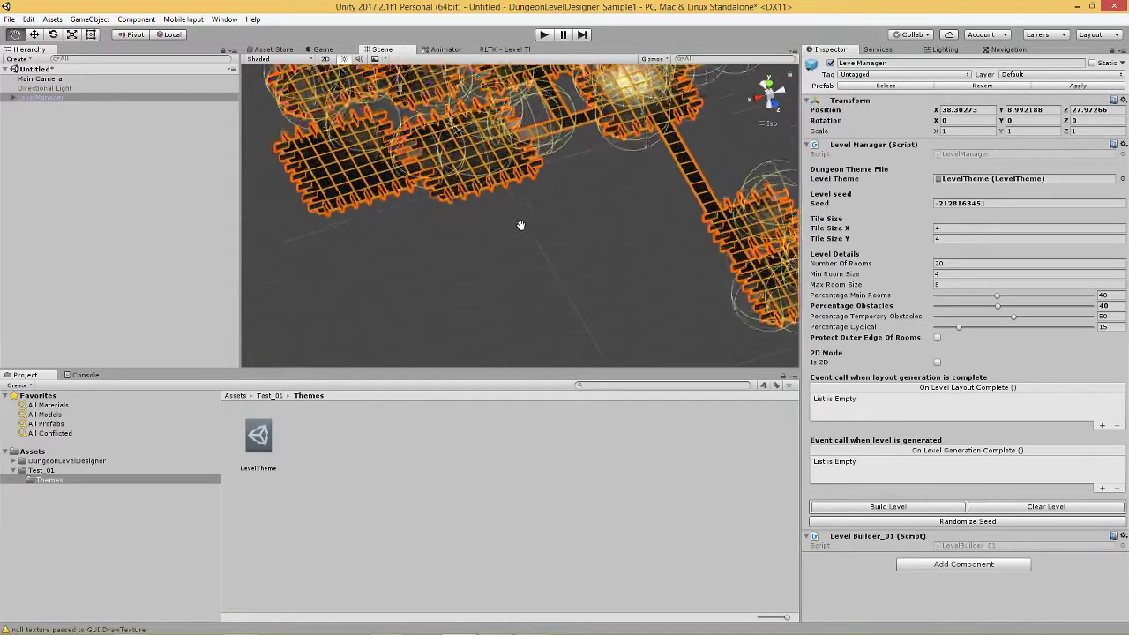
middle_drag(538, 221, 605, 291)
alt+drag(605, 291, 540, 399)
middle_drag(541, 396, 548, 380)
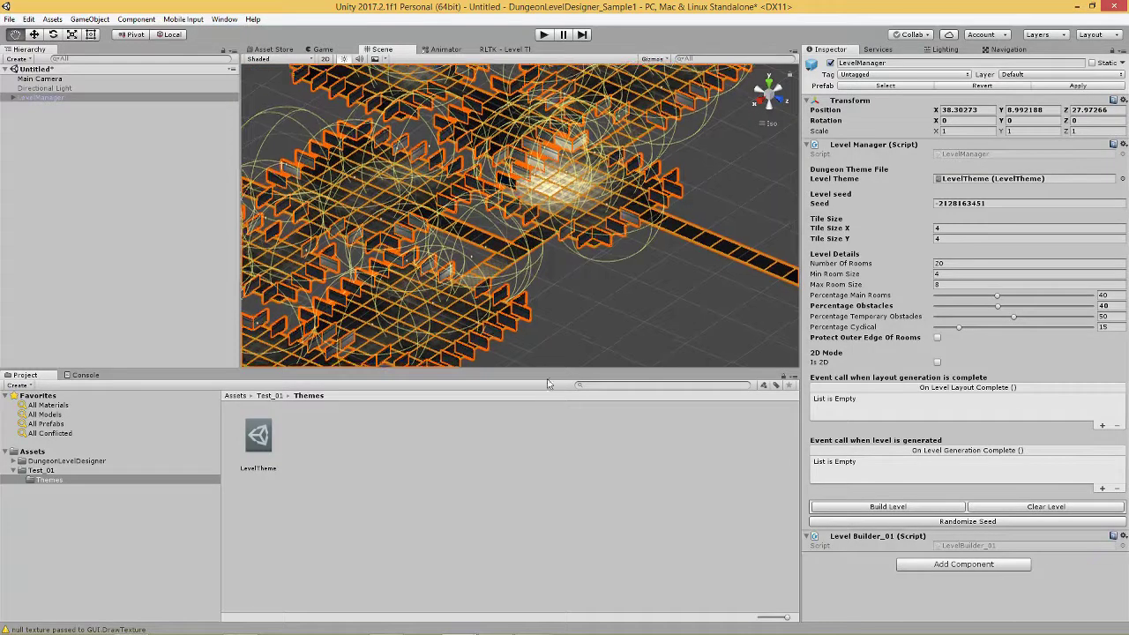
click(778, 104)
drag(642, 139, 615, 255)
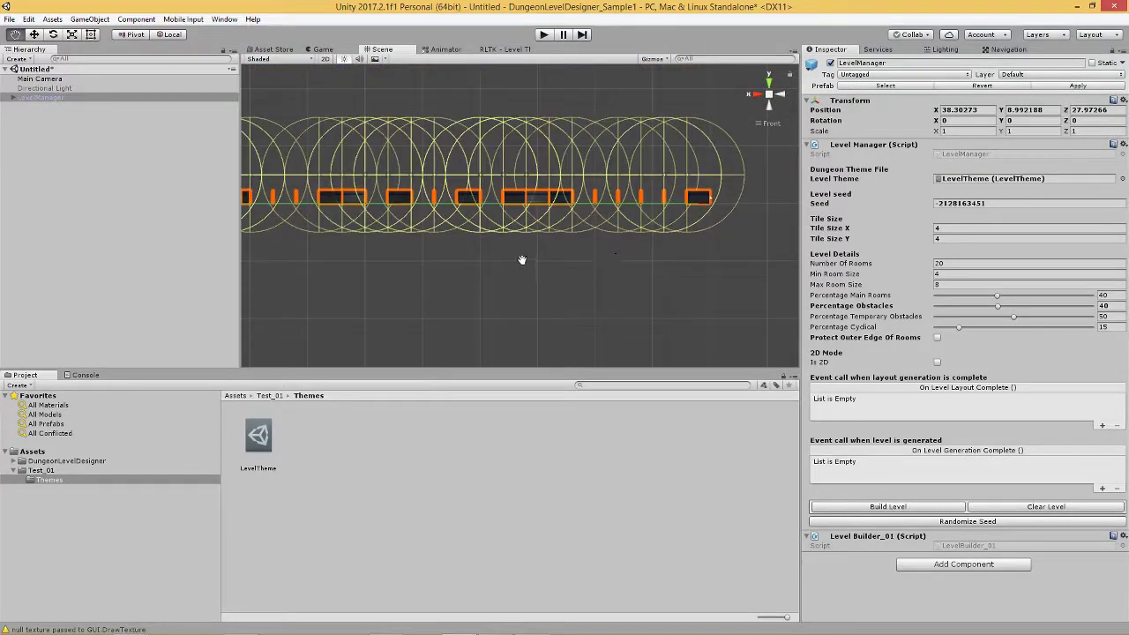
drag(518, 262, 565, 339)
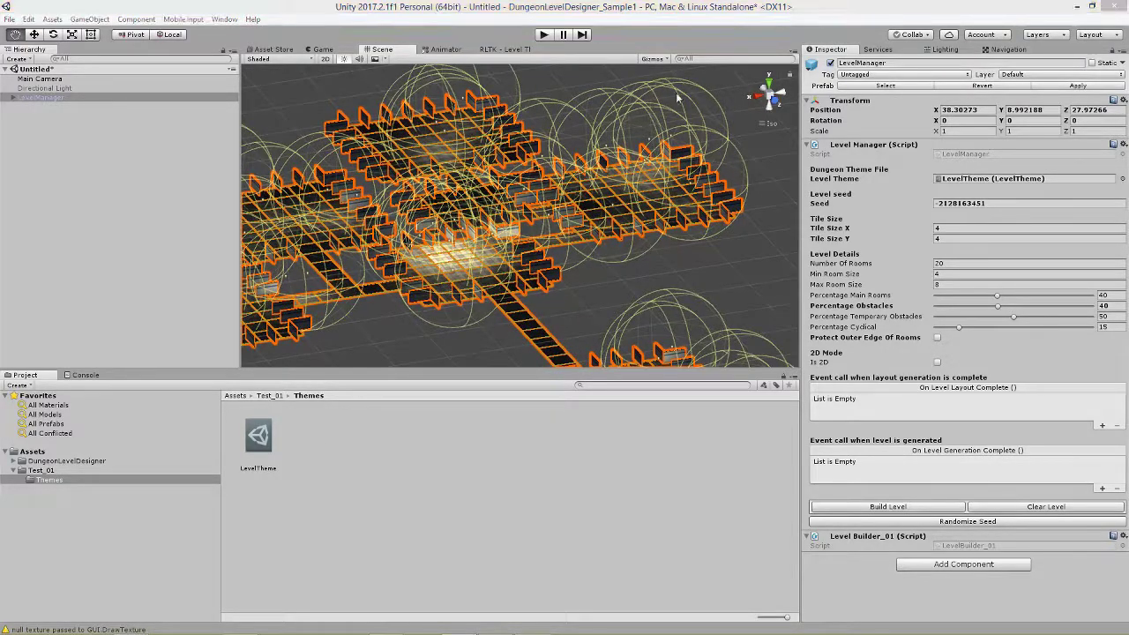
Open the theme graph and try a Y rotation offset of 0 on the wall panel node
click(502, 49)
click(636, 240)
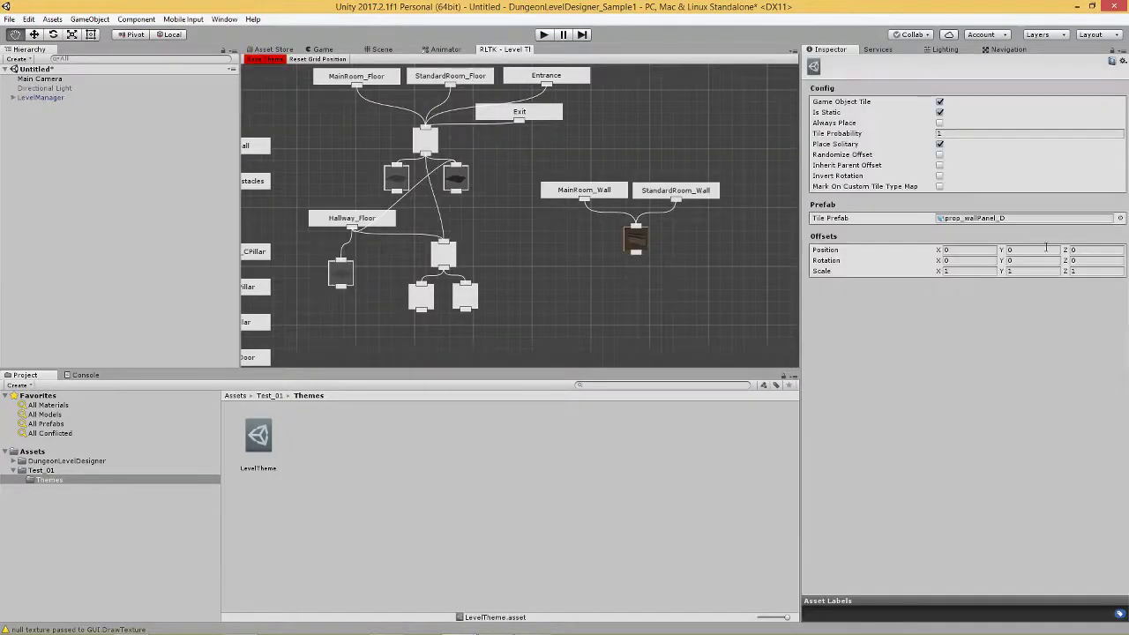
click(1027, 262)
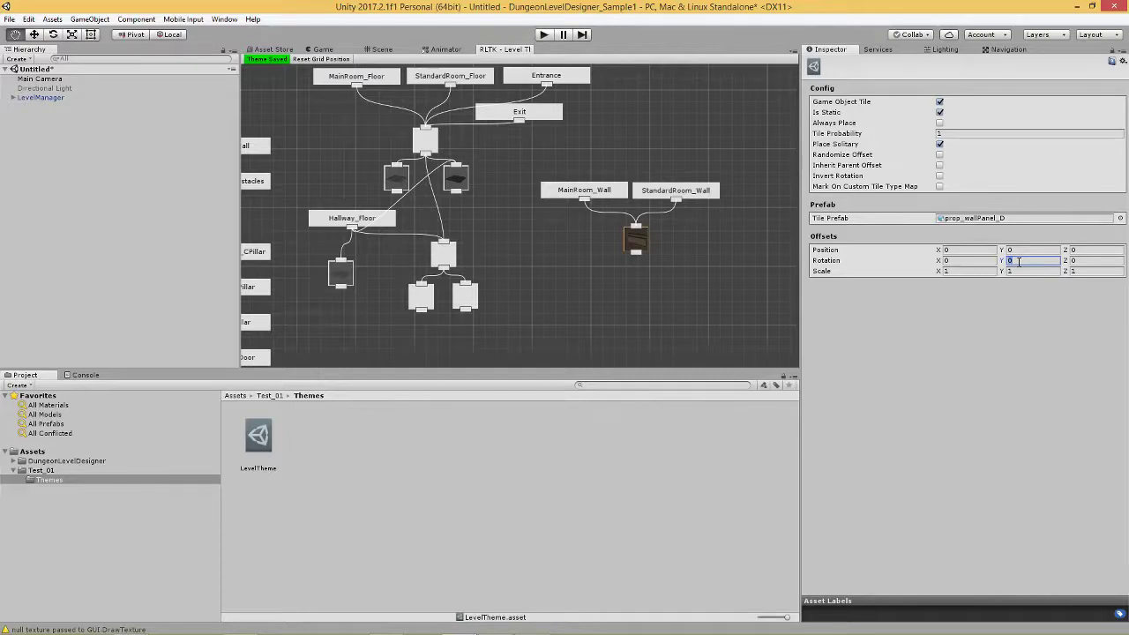
text(90)
text(-)
key(Return)
text(000000000)
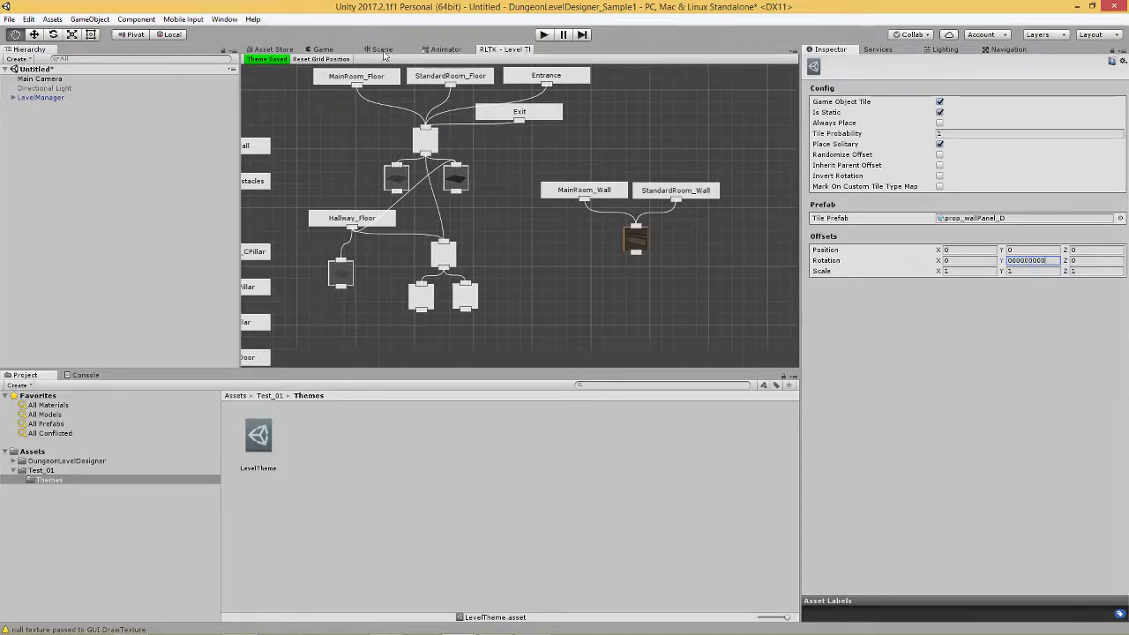
Rebuild the level from the LevelManager with the wall panels at zero Y rotation
click(382, 50)
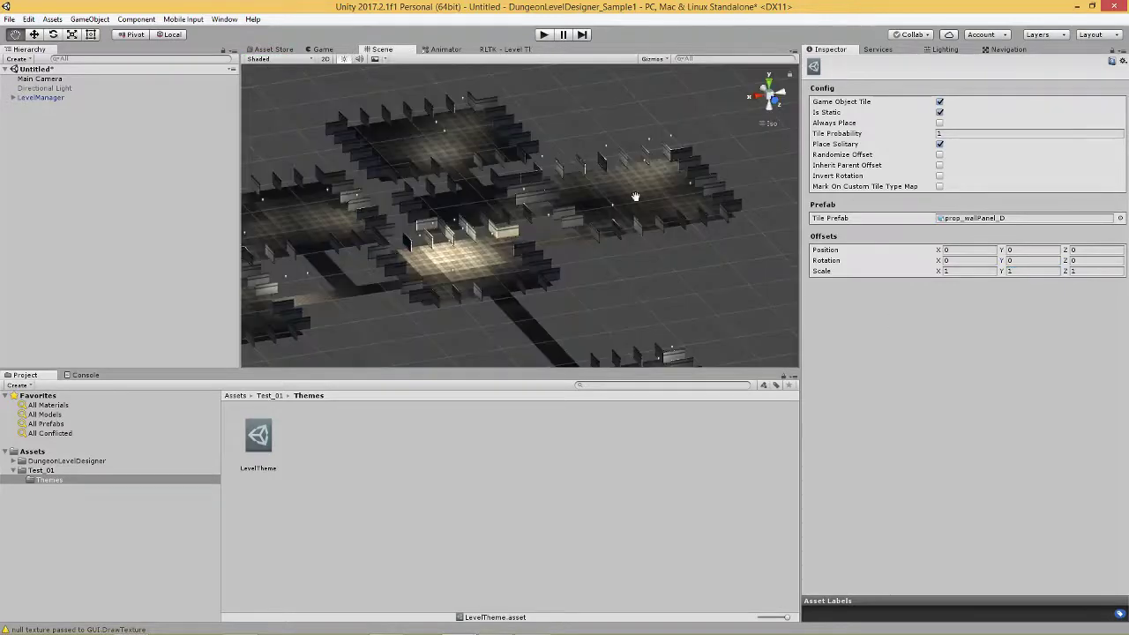
click(40, 98)
click(903, 507)
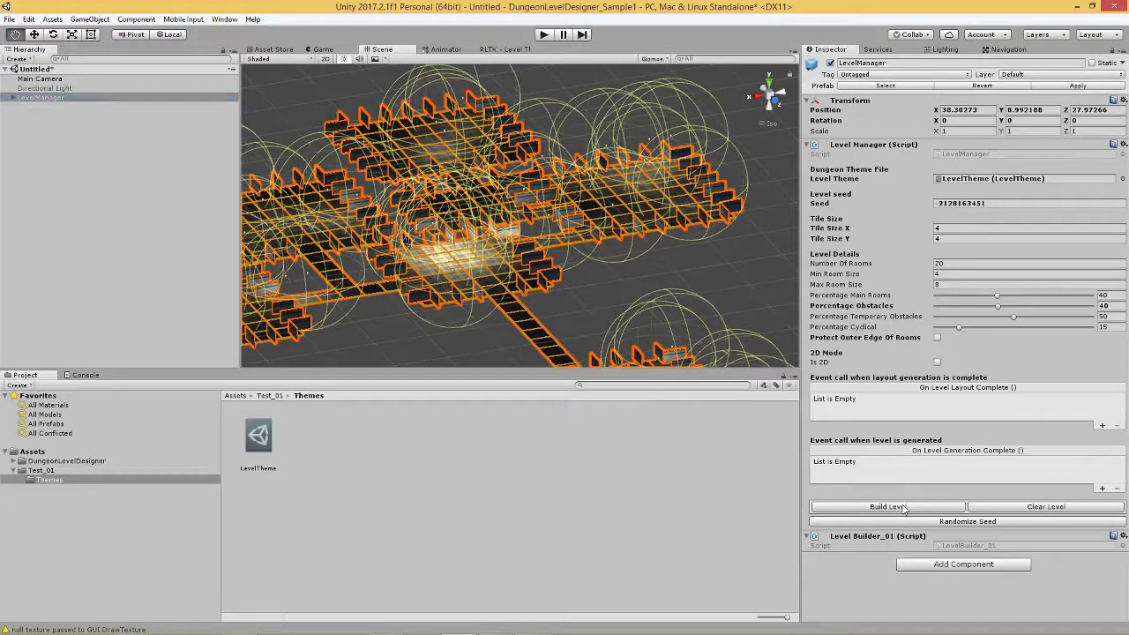
click(903, 507)
Set the wall panel node's Y rotation offset to -90 in the theme graph
click(489, 51)
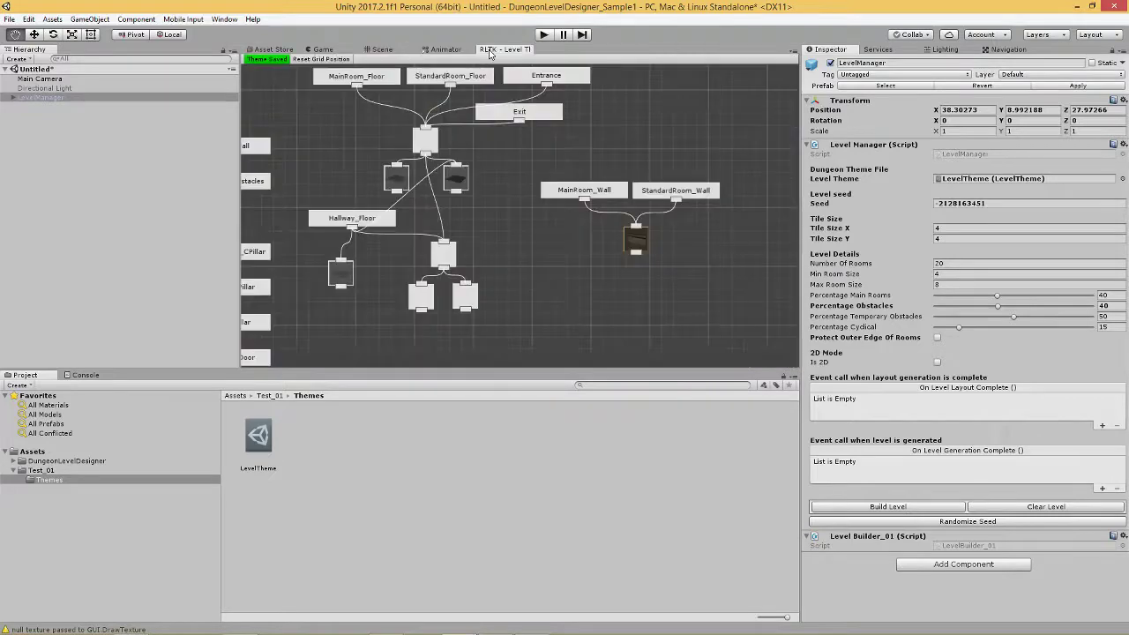
click(637, 239)
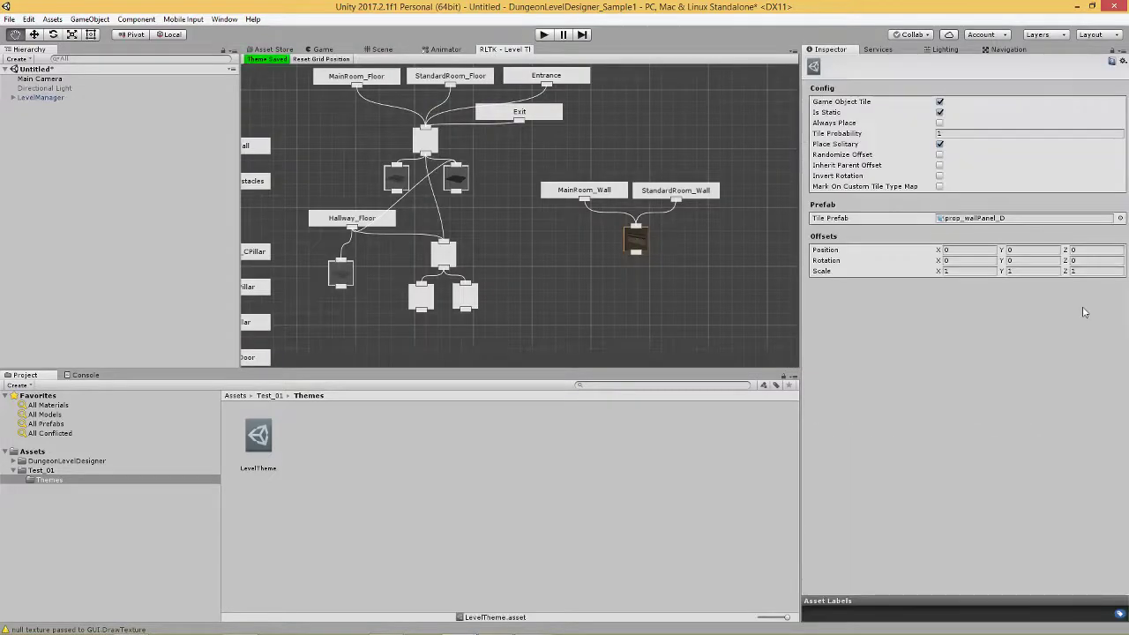
click(1042, 261)
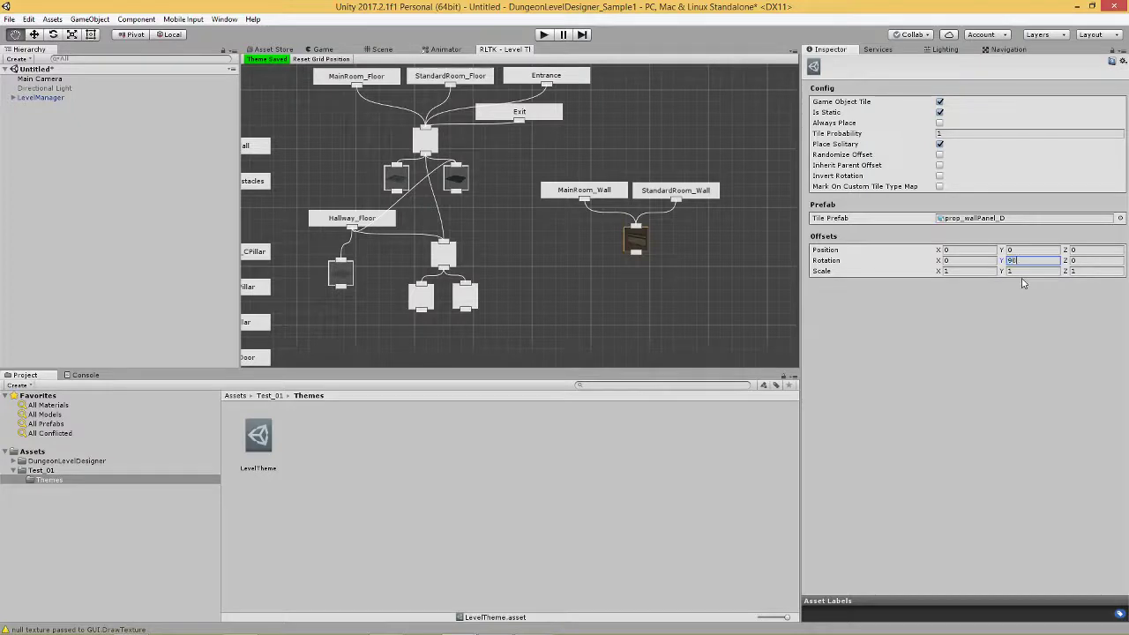
key(BackSpace)
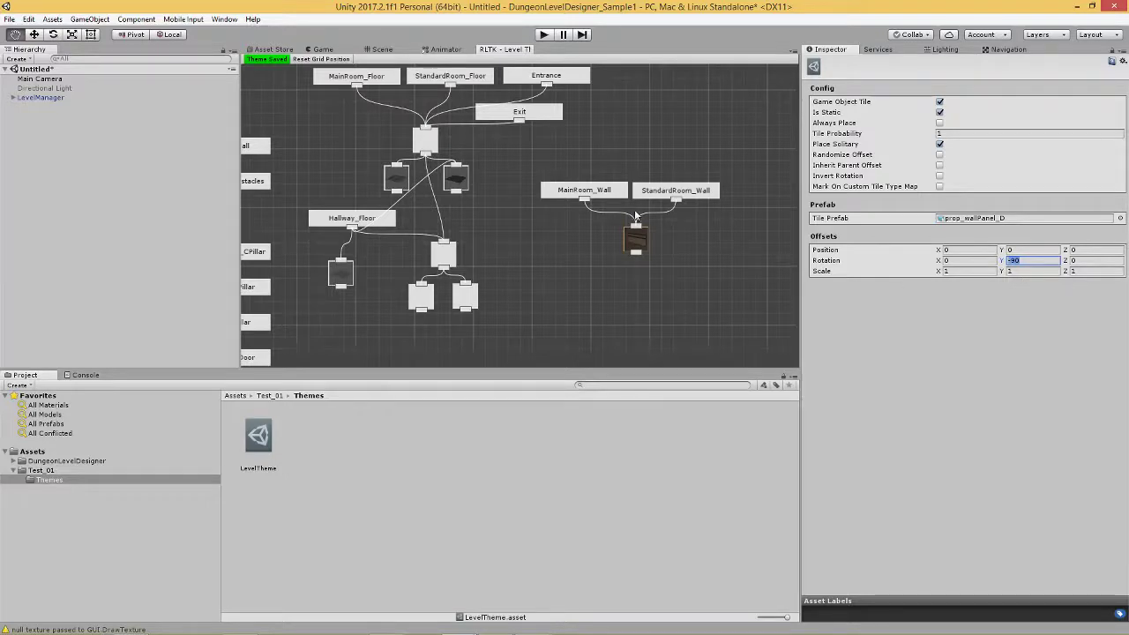
Rebuild the level from the LevelManager with the rotated wall panels and show it in the Scene view
click(323, 50)
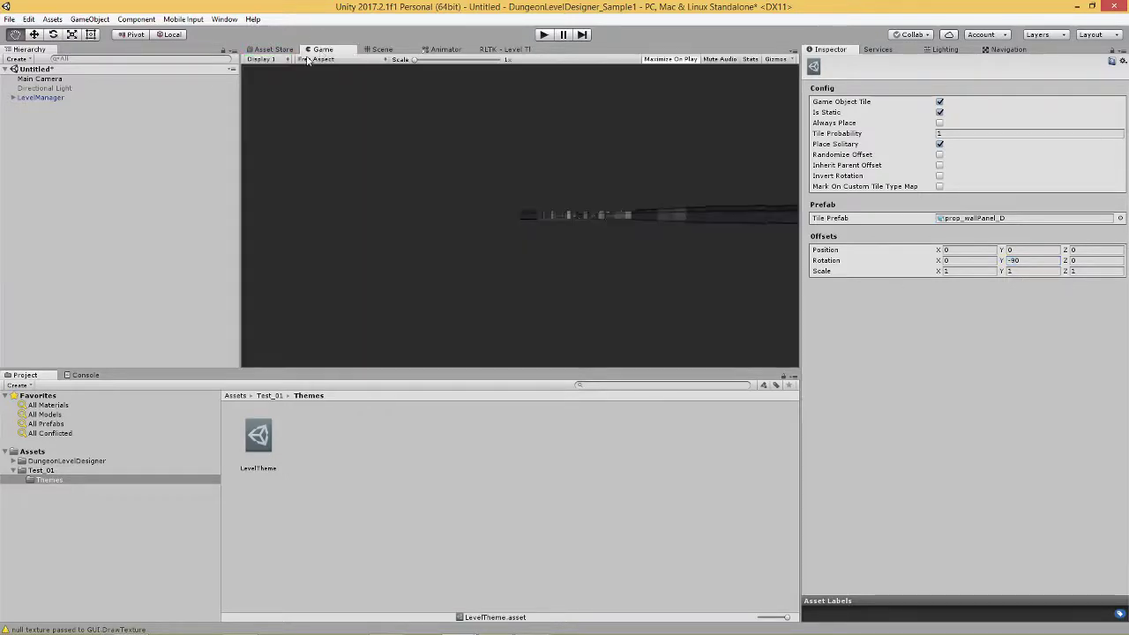
click(44, 97)
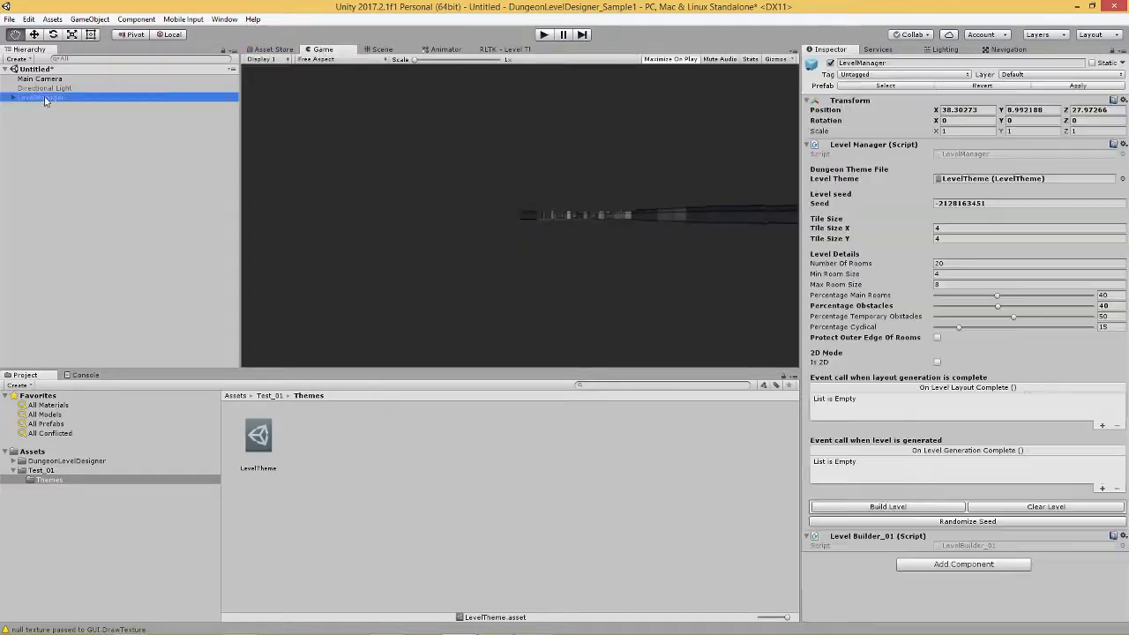
click(932, 507)
click(366, 53)
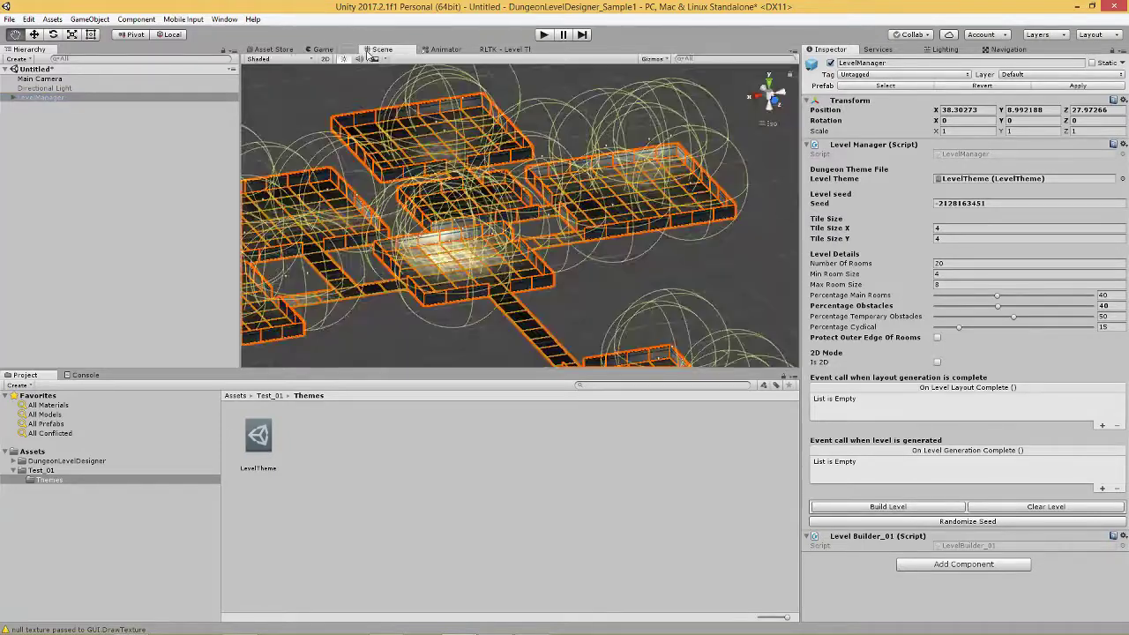
Examine from several angles how the wall panels line up along the room edges and hallway openings
right_drag(569, 218, 619, 229)
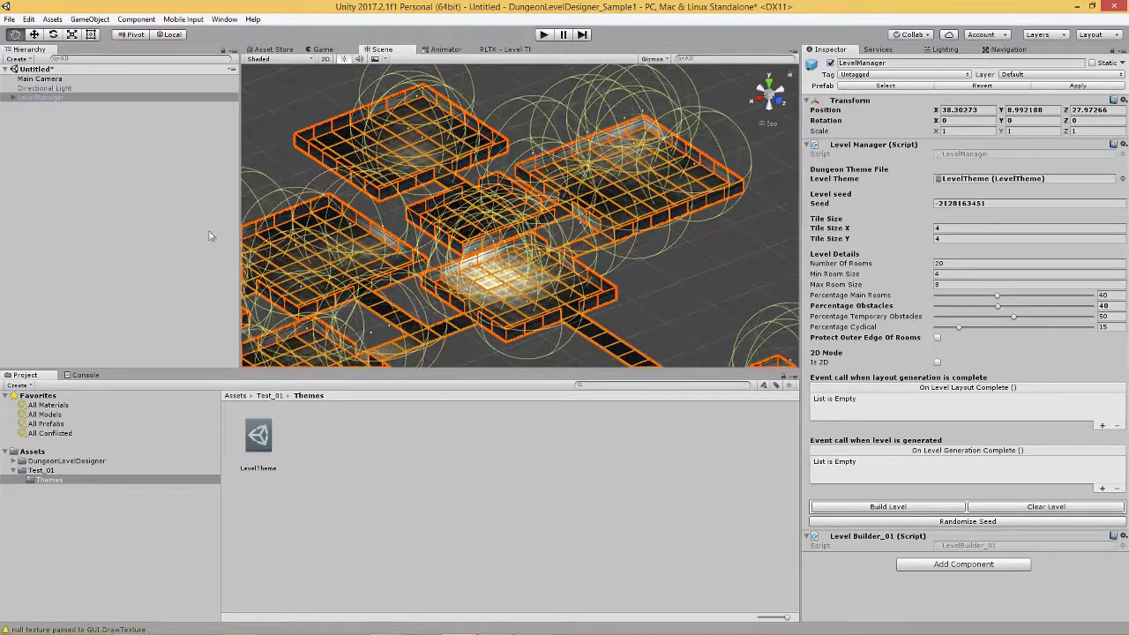
click(213, 237)
right_drag(690, 310, 252, 275)
scroll(581, 221, up, 5)
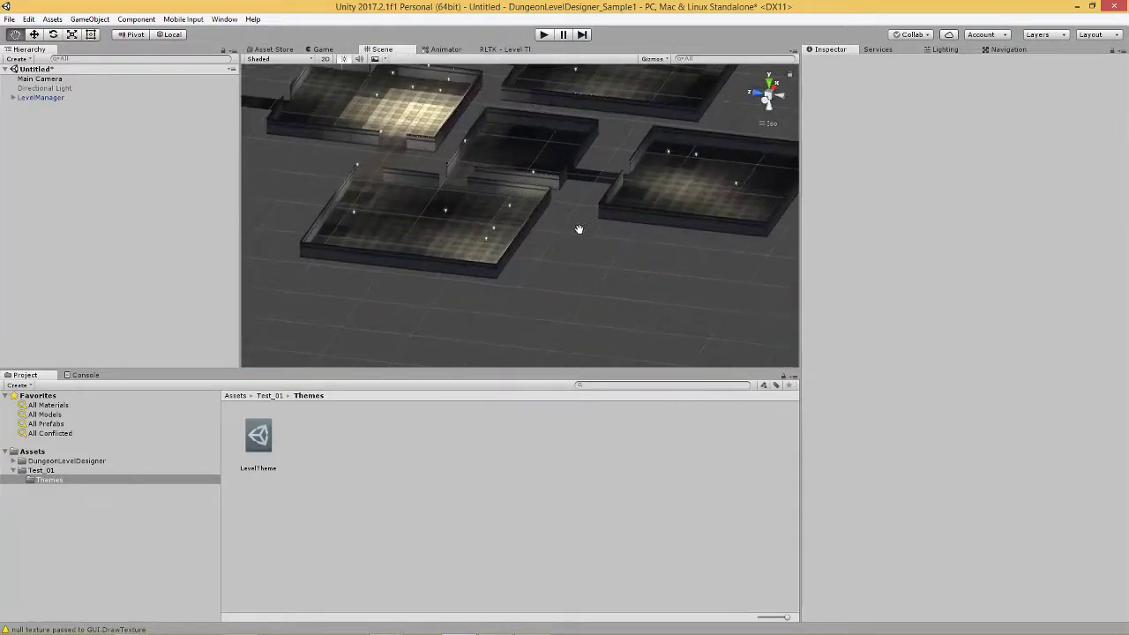
right_drag(580, 244, 51, 298)
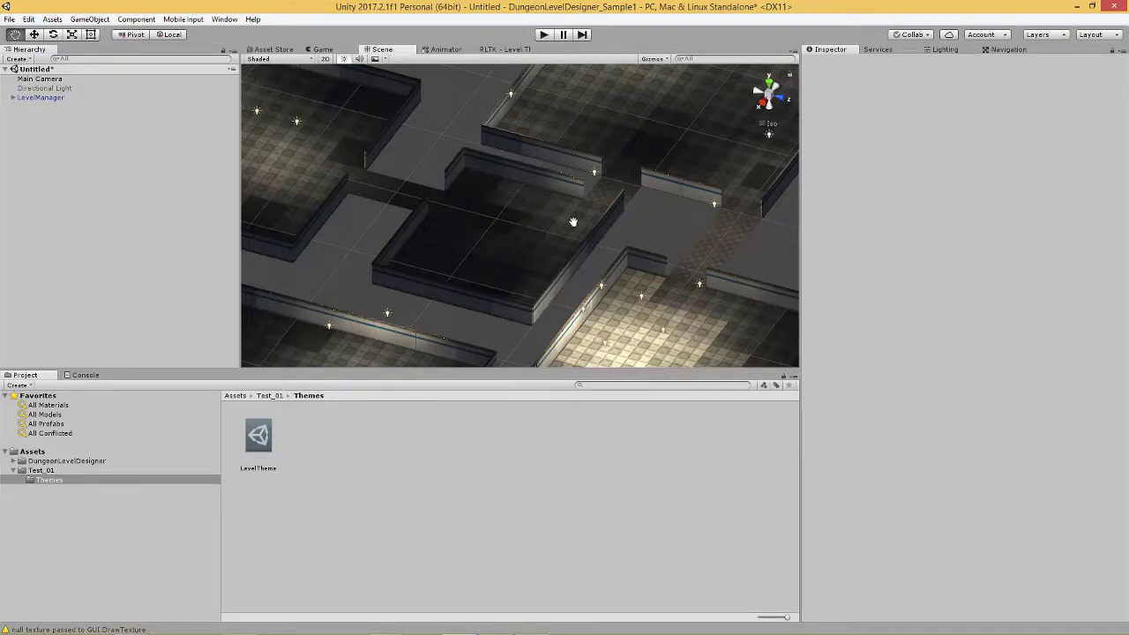
alt+drag(574, 221, 330, 217)
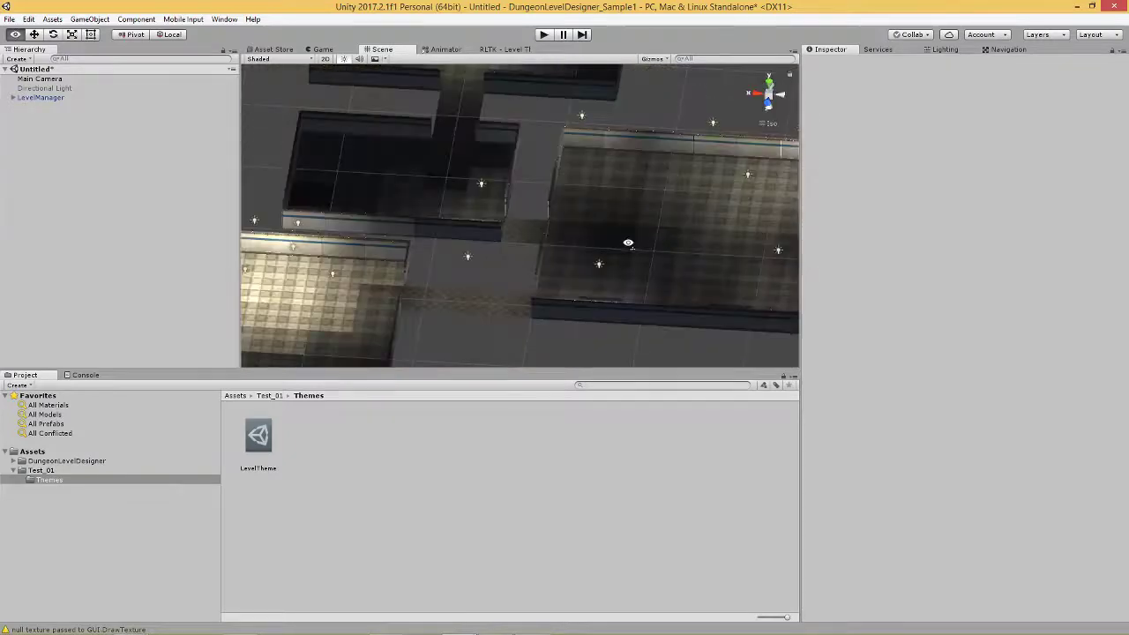
alt+drag(628, 244, 330, 243)
scroll(471, 258, down, 3)
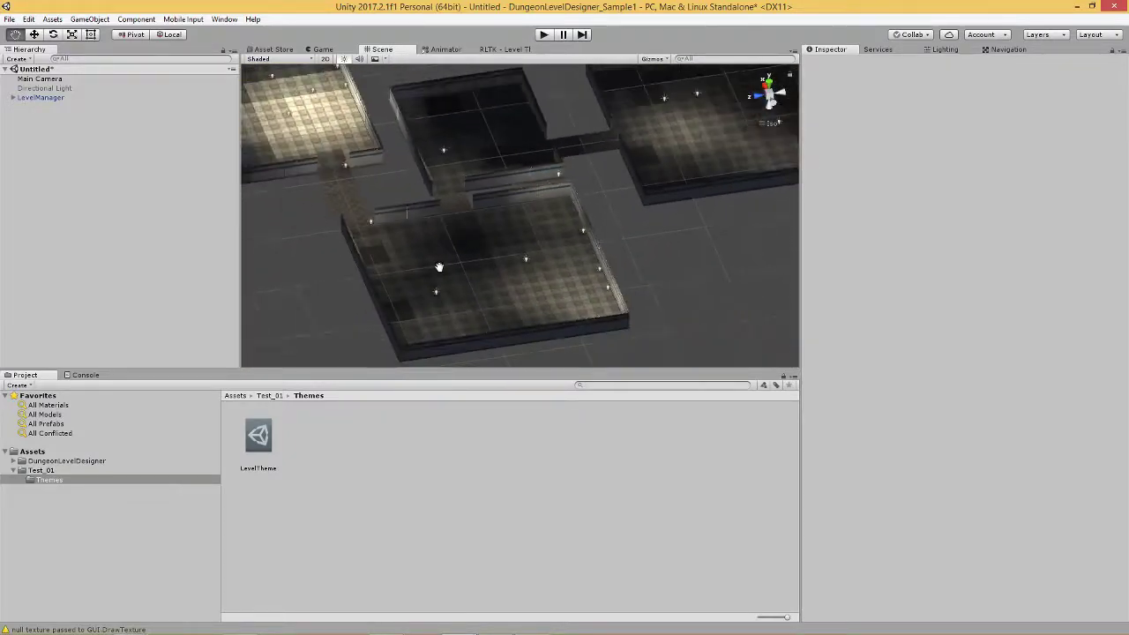
alt+drag(520, 268, 645, 261)
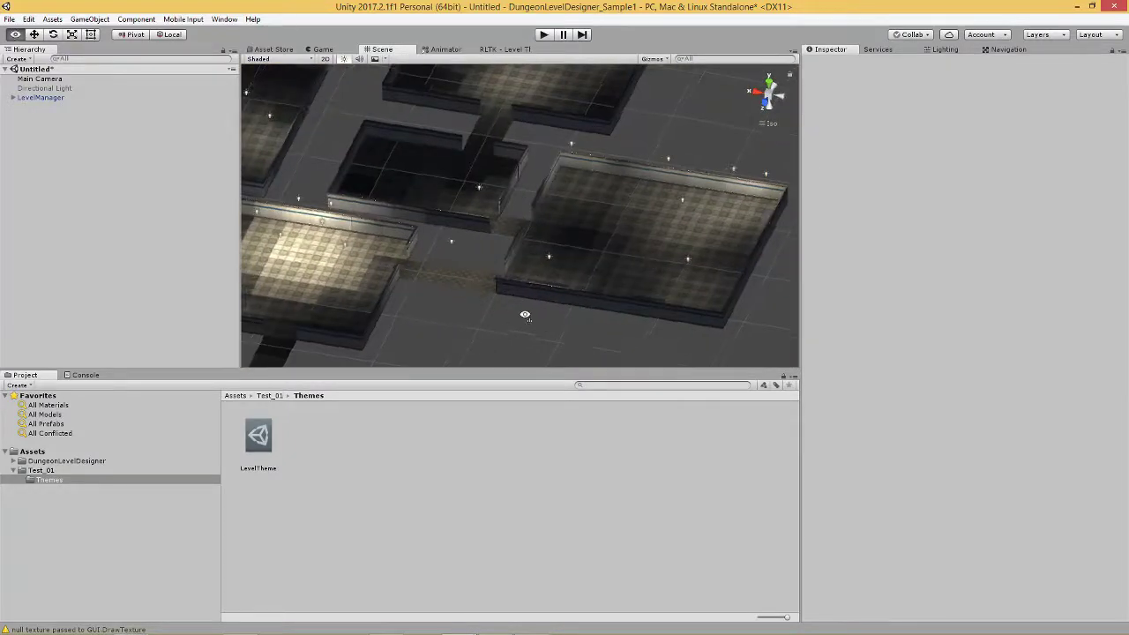
alt+drag(522, 314, 652, 303)
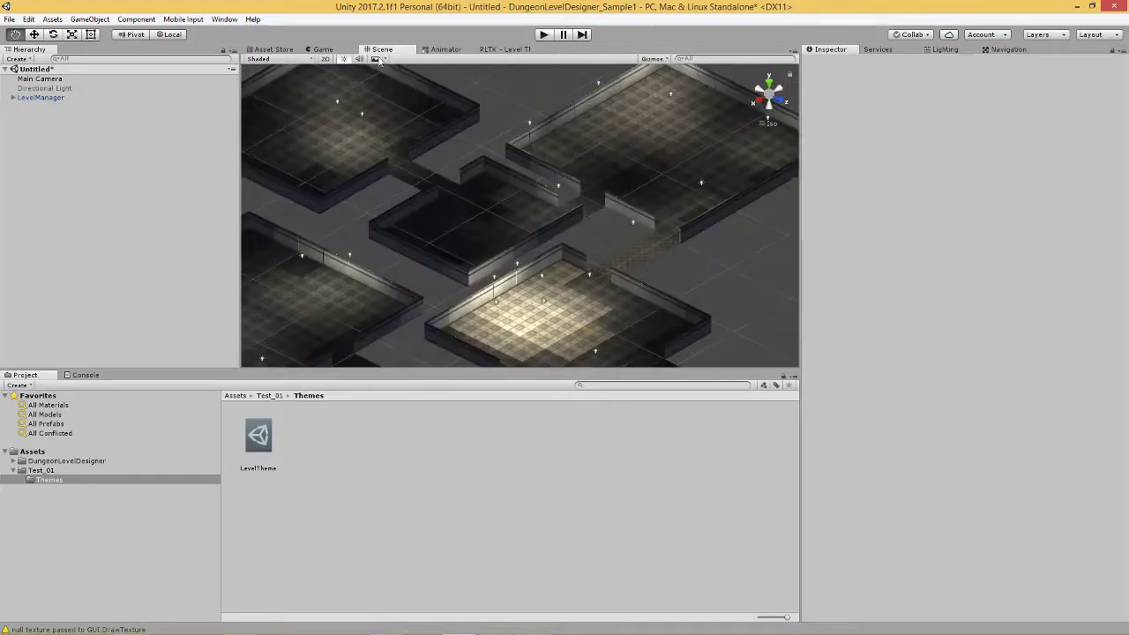
Review the MainRoom_Wall and StandardRoom_Wall nodes and the rotation offset of their wall panel node in the theme graph
click(322, 50)
click(378, 50)
click(504, 50)
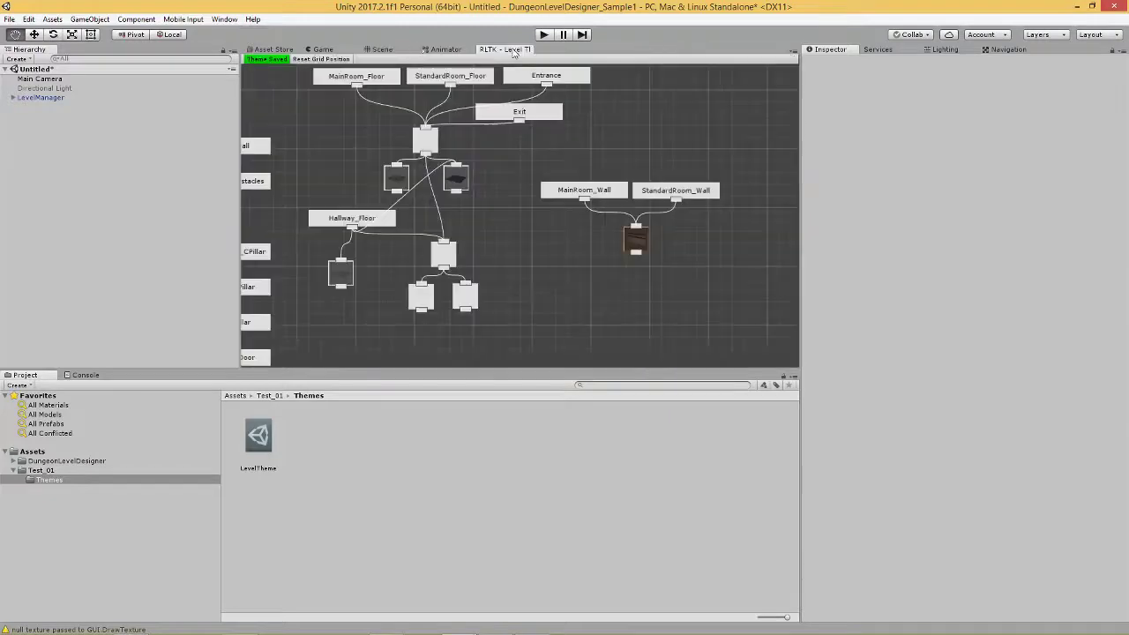
click(638, 239)
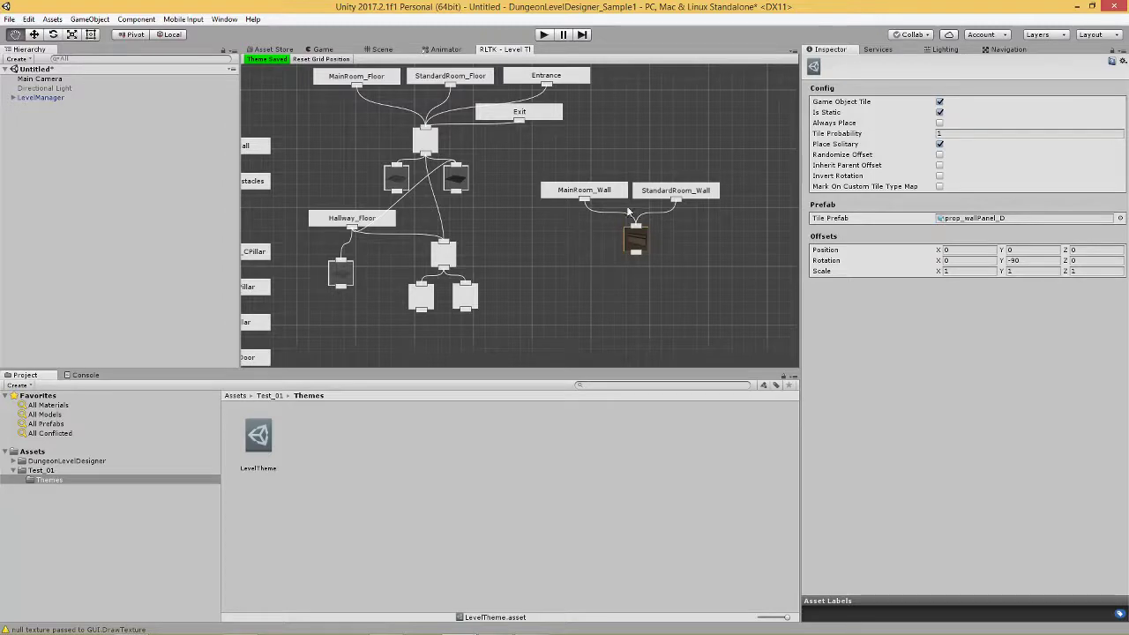
click(599, 189)
click(680, 189)
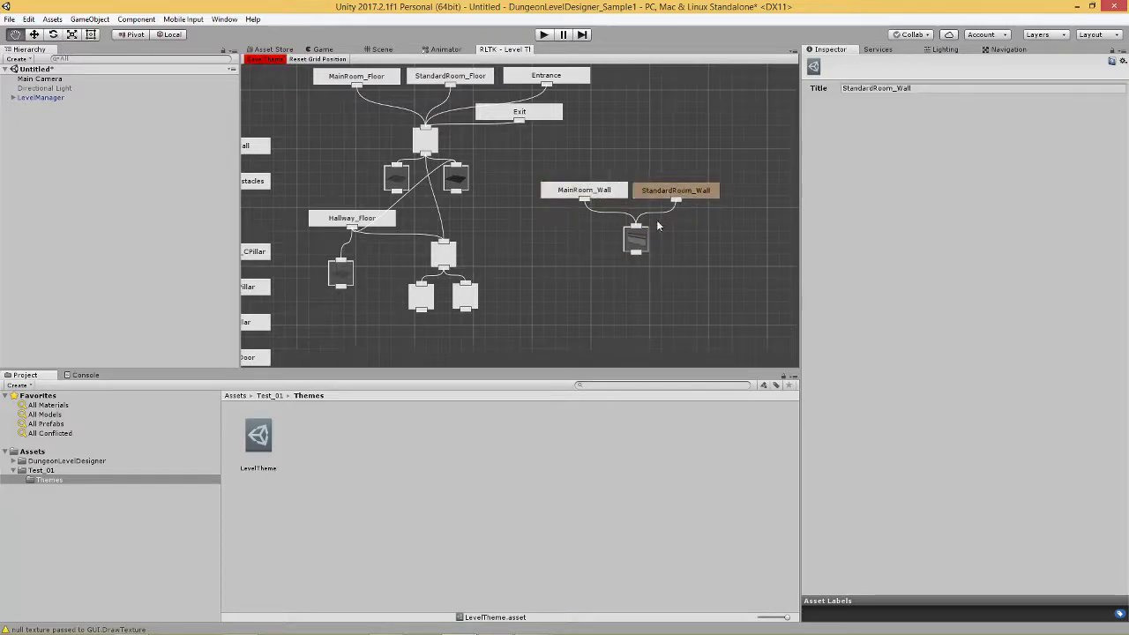
click(636, 241)
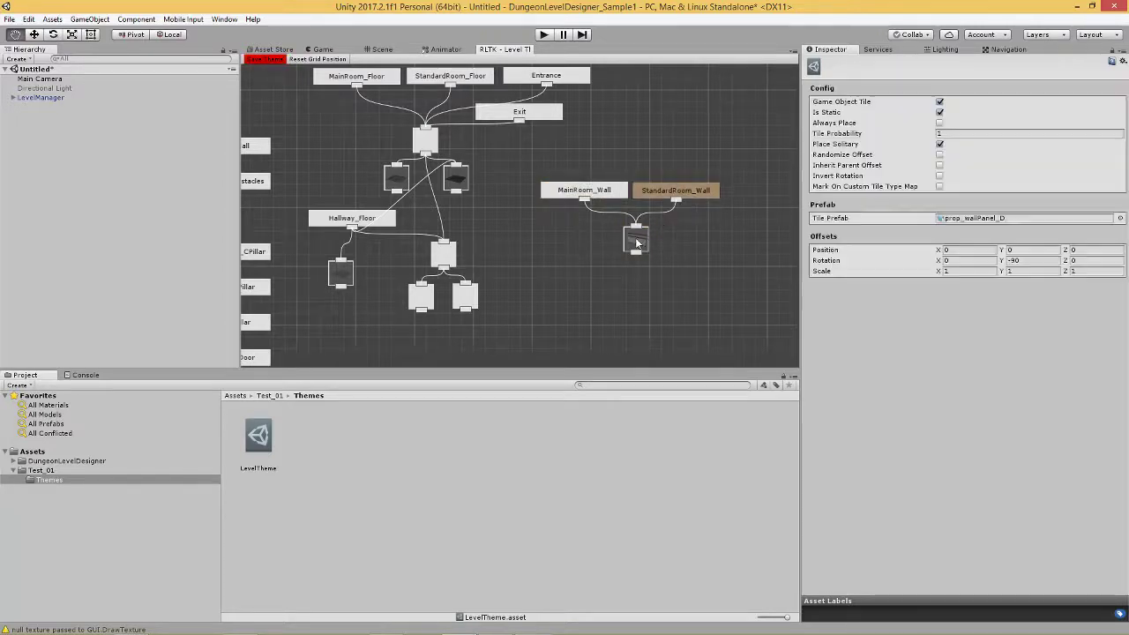
click(1027, 261)
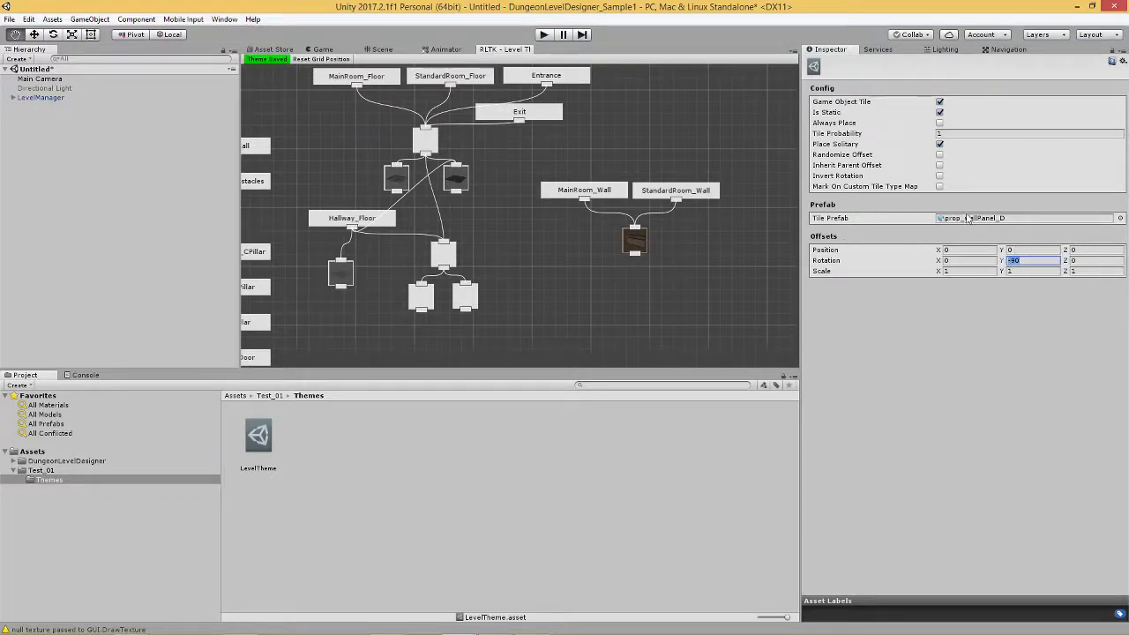
Enable Randomize Offset on the wall panel node and set its Y rotation to minimum 0 and maximum -90
click(940, 156)
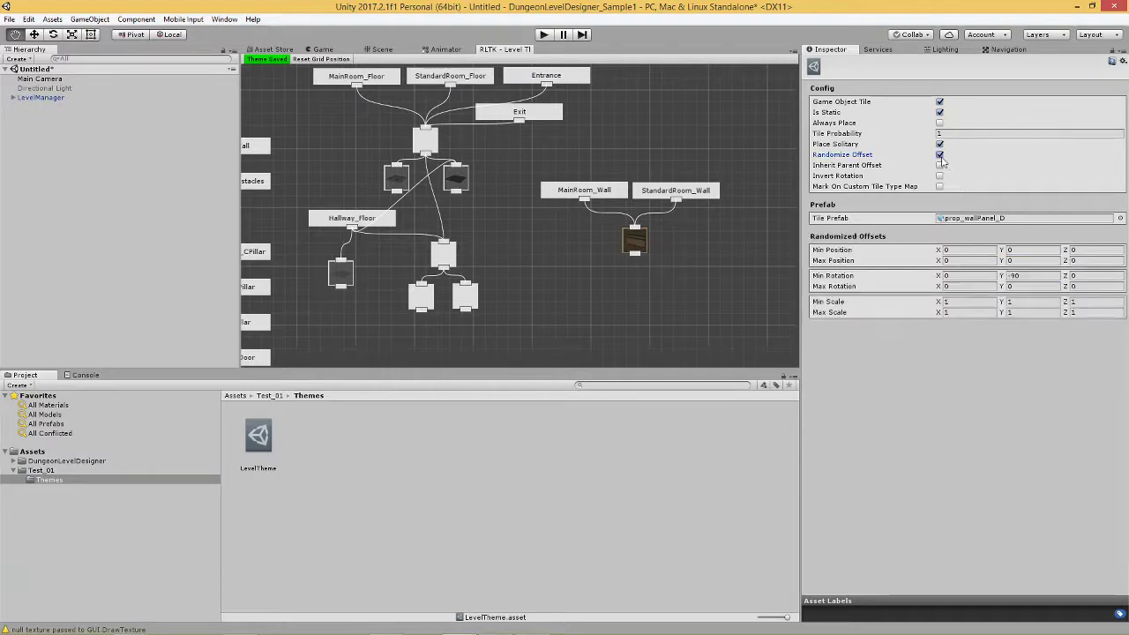
click(1026, 280)
text(0)
click(1018, 287)
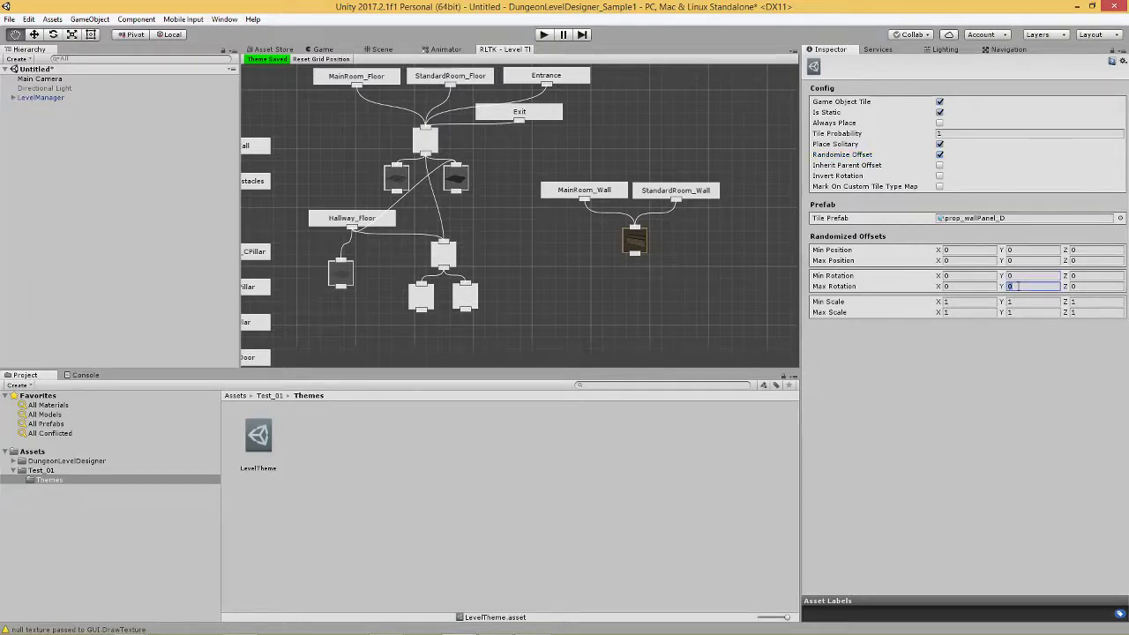
text(90)
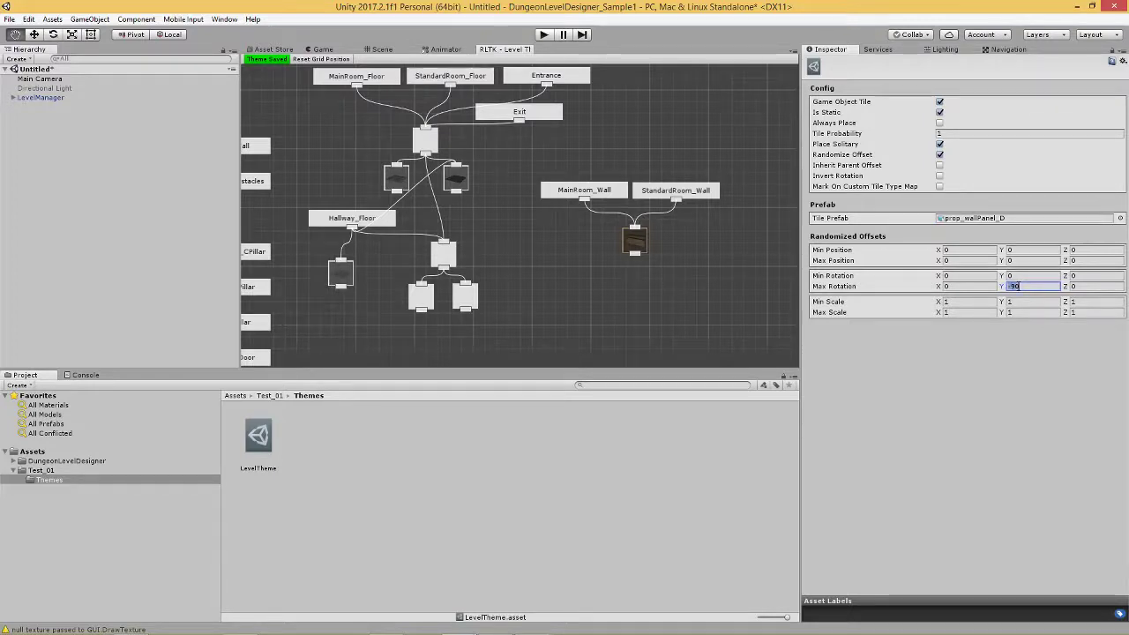
Rebuild the level from the LevelManager with randomized wall rotation and inspect the panels from several angles
click(382, 48)
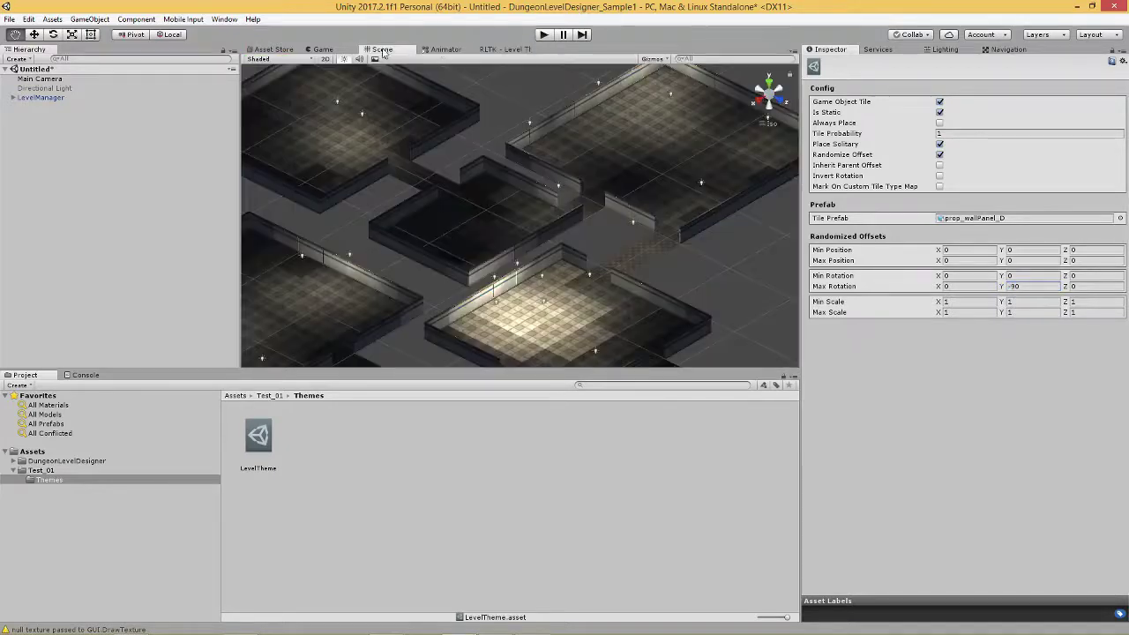
click(28, 97)
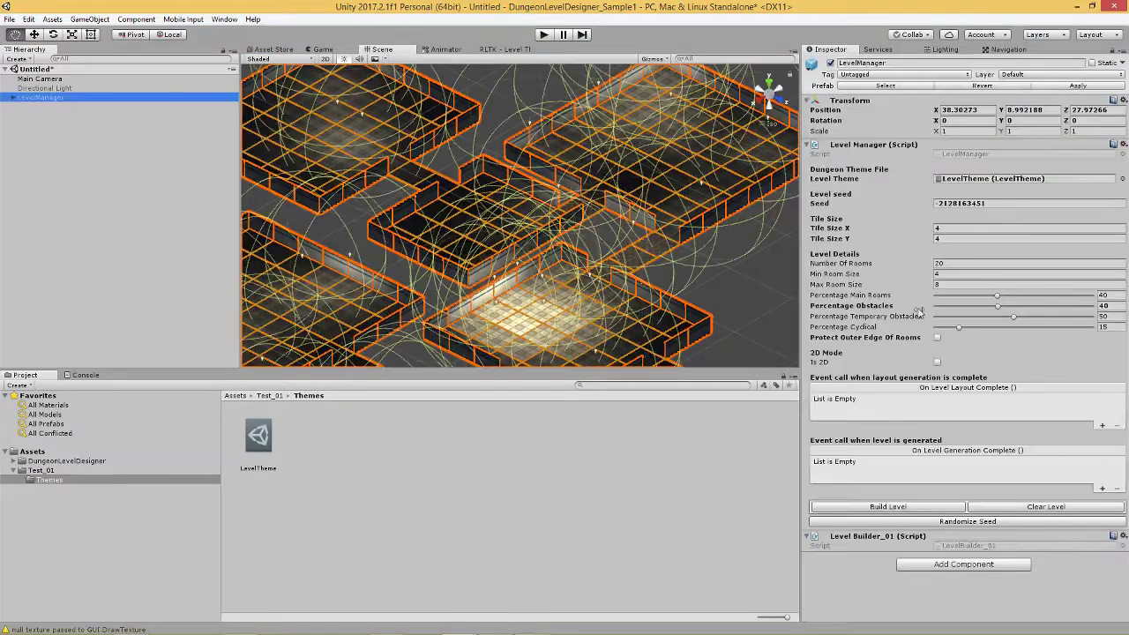
click(883, 507)
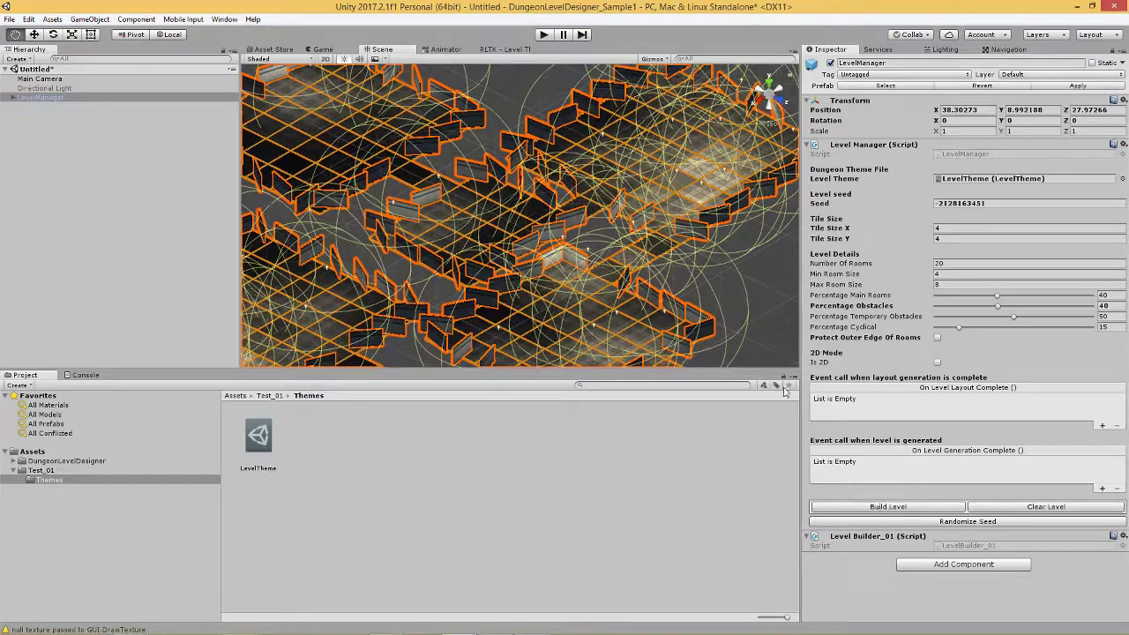
click(145, 309)
alt+drag(414, 220, 617, 263)
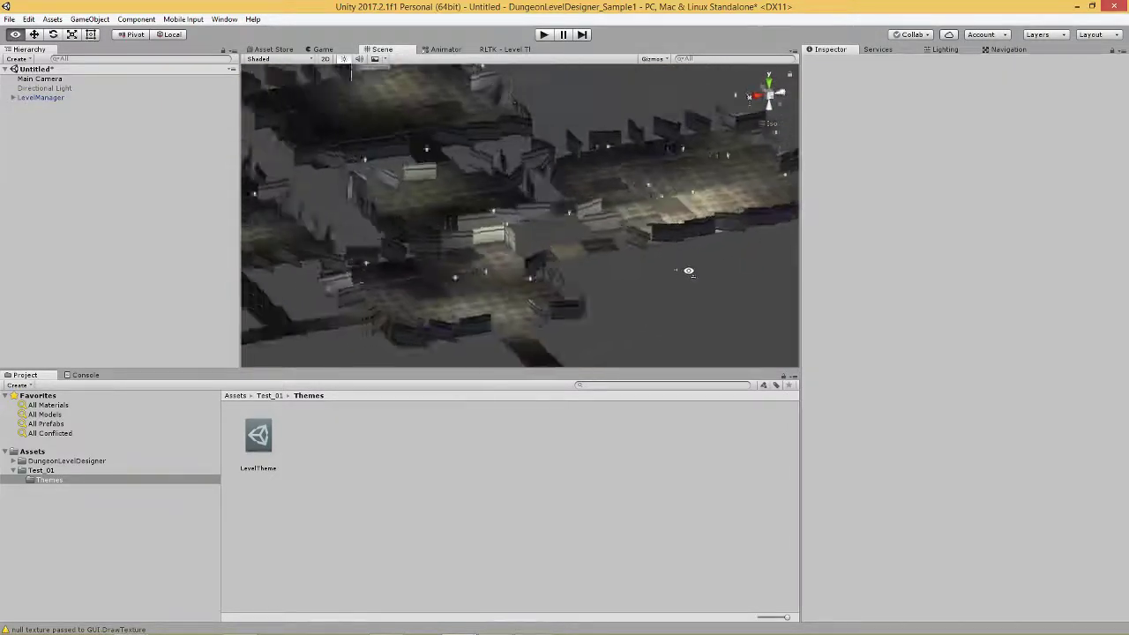
middle_drag(617, 262, 696, 275)
click(61, 99)
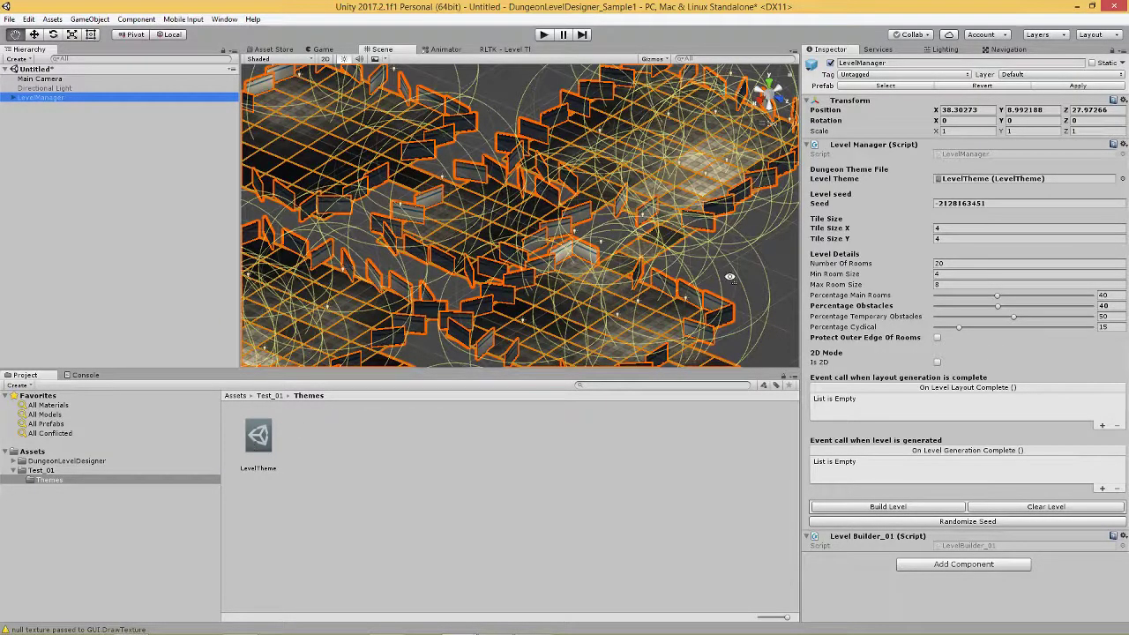
alt+drag(727, 276, 668, 287)
click(93, 231)
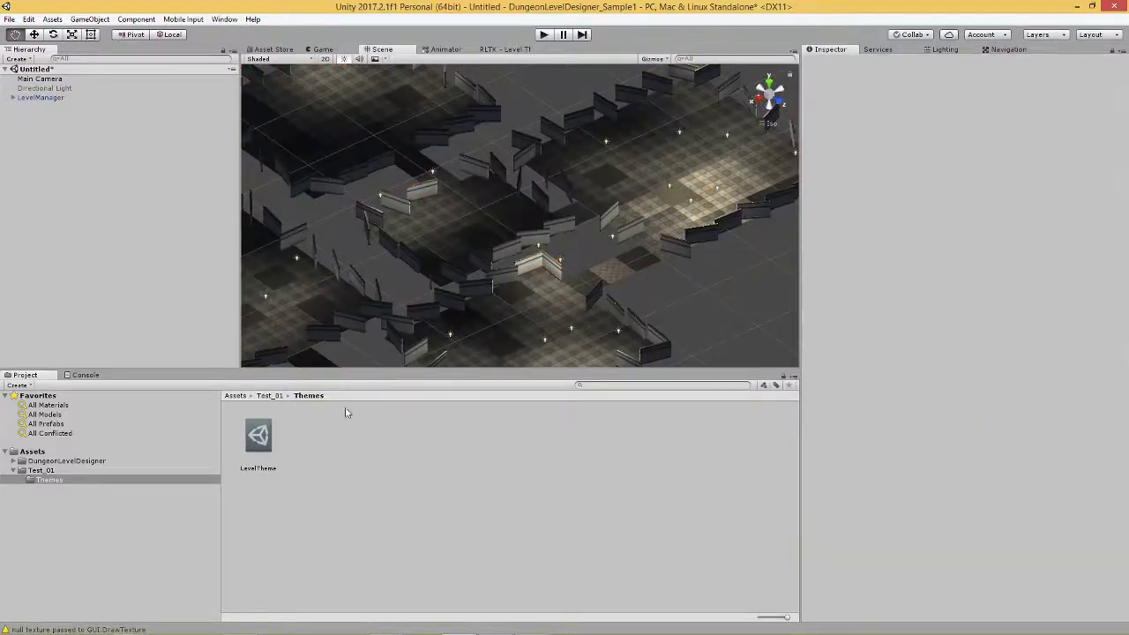
Disable Randomize Offset on the room wall panel node and set its Y rotation offset to -90
double_click(273, 454)
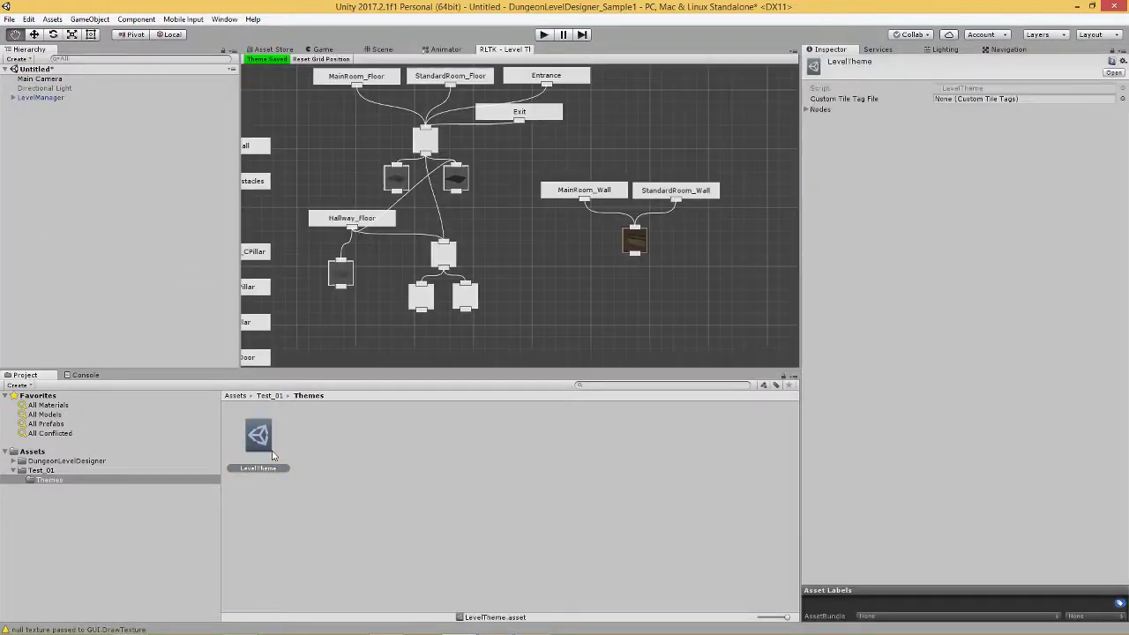
click(636, 251)
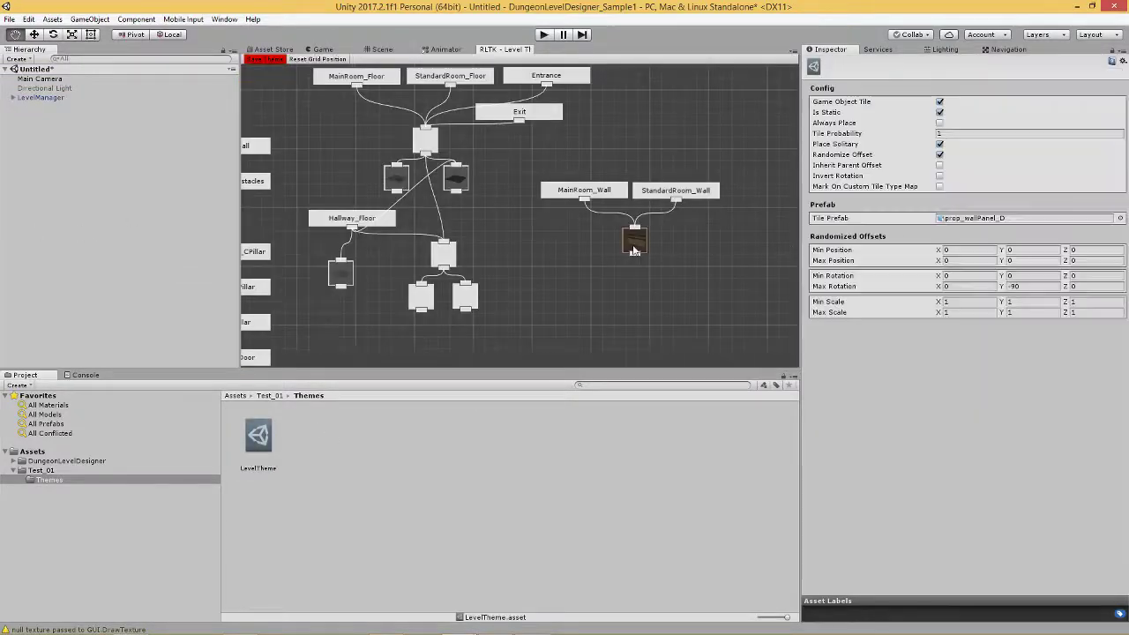
click(940, 156)
click(1028, 262)
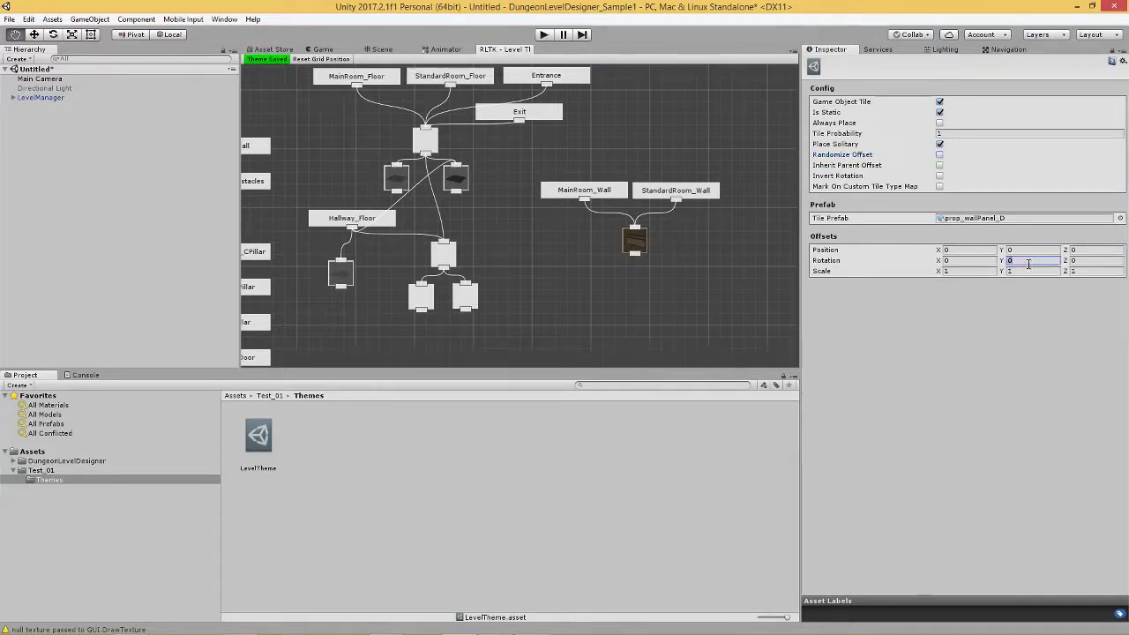
text(-90)
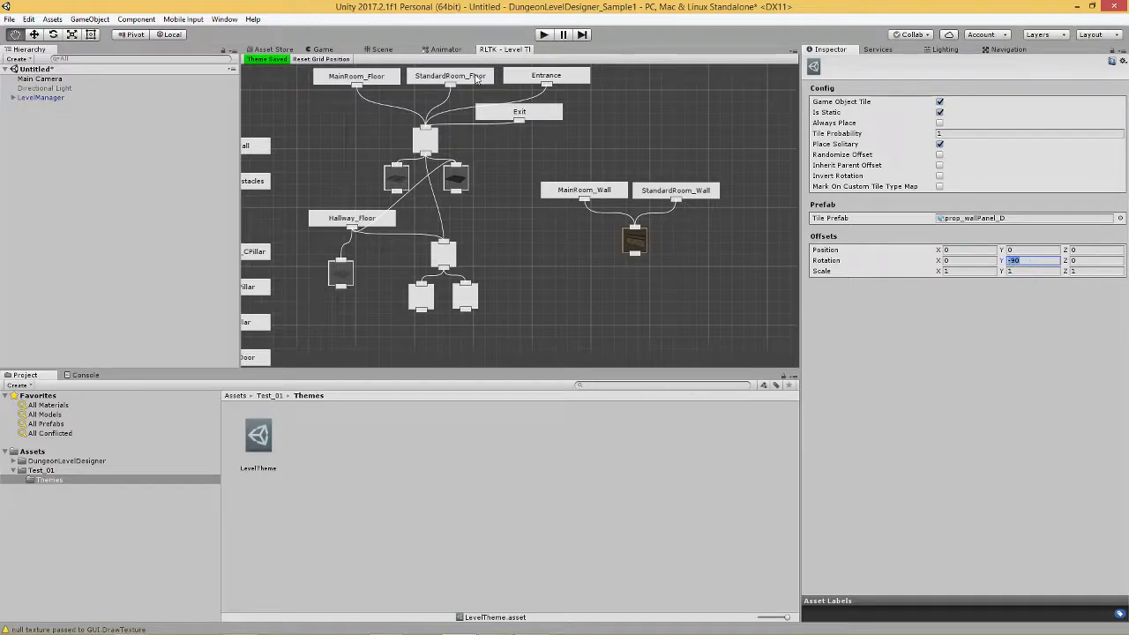
Rebuild the level from the LevelManager with the fixed wall rotation and inspect the room walls
click(382, 49)
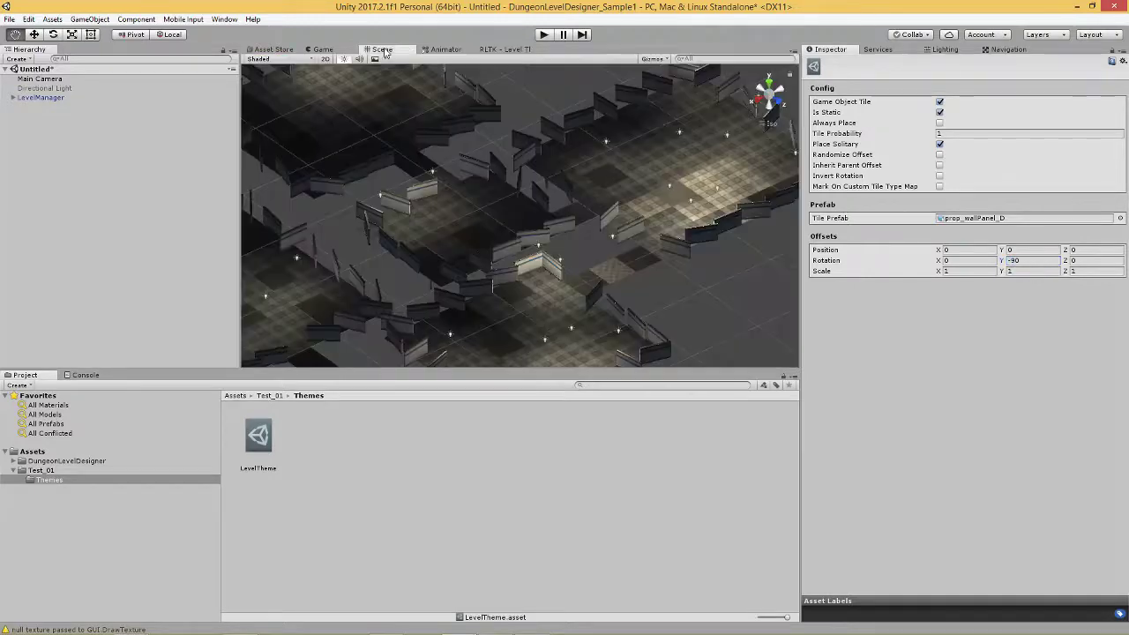
click(42, 98)
click(884, 509)
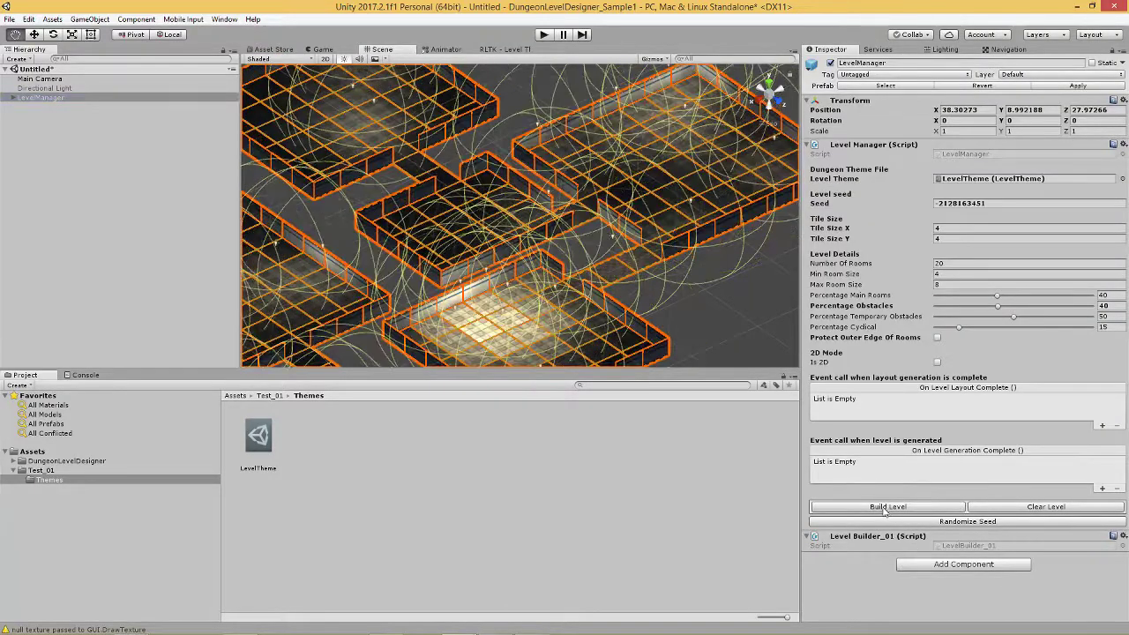
scroll(691, 310, up, 3)
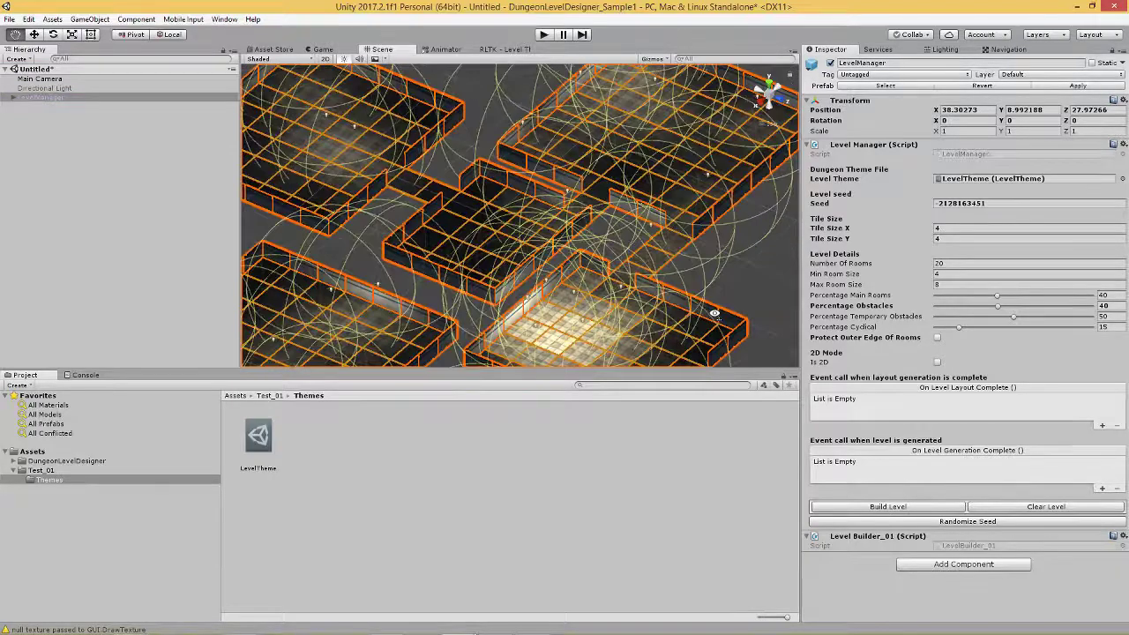
click(94, 209)
alt+drag(683, 271, 572, 287)
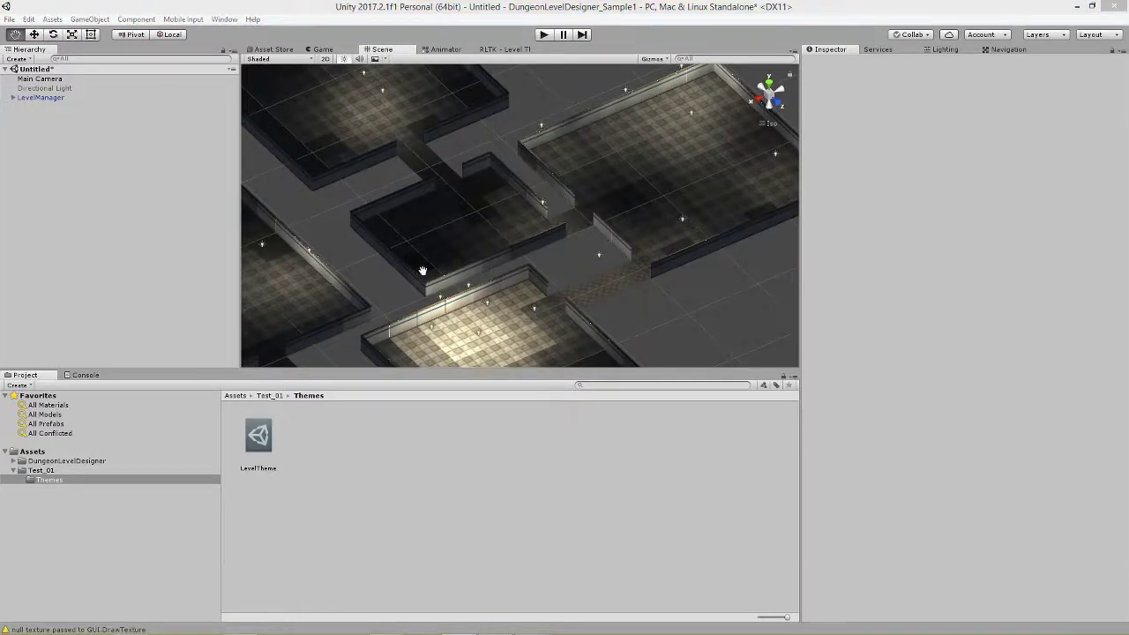
Move the Hallway_Wall node in the theme graph to the free space below MainRoom_Wall
click(499, 50)
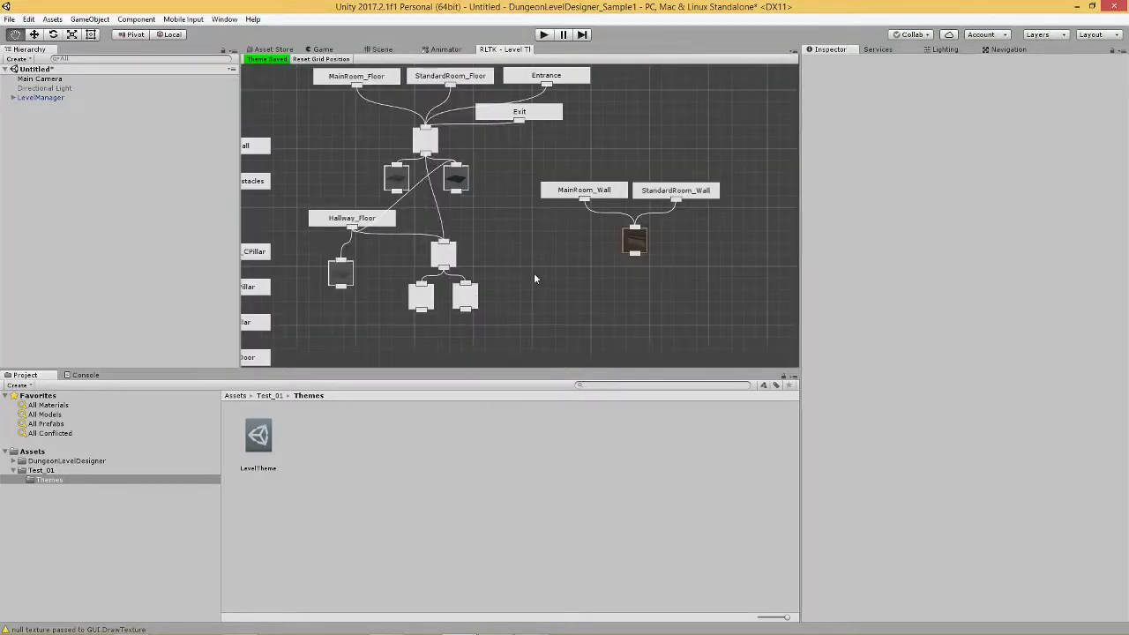
drag(533, 275, 557, 285)
drag(317, 162, 474, 253)
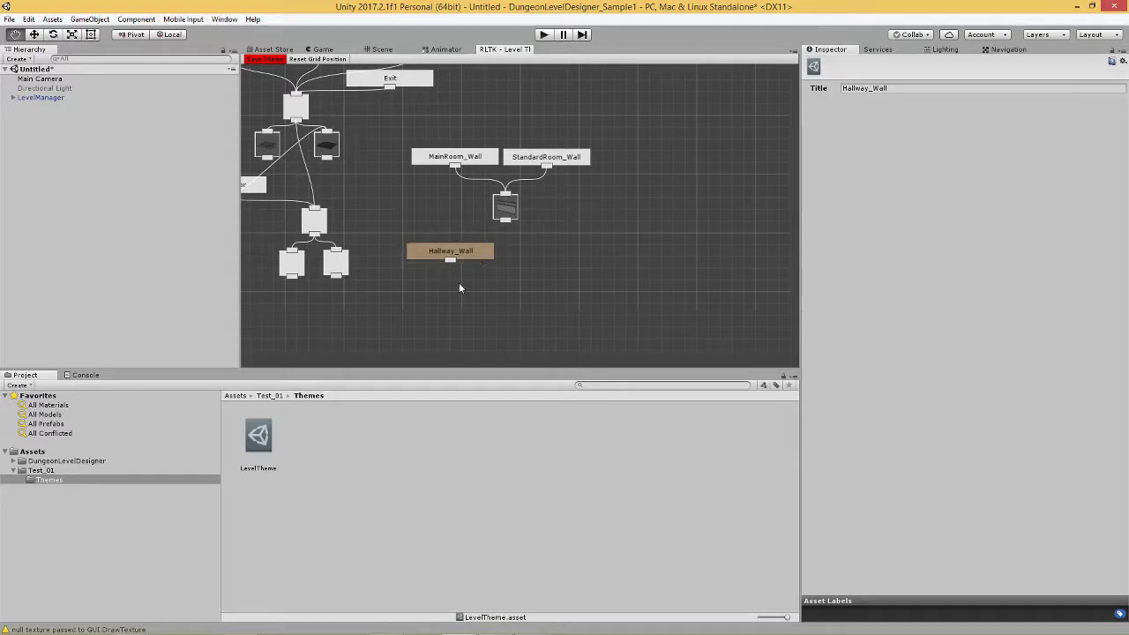
Add a tile node below Hallway_Wall, connect the two, and enable Game Object Tile on the new node
right_click(447, 289)
click(468, 295)
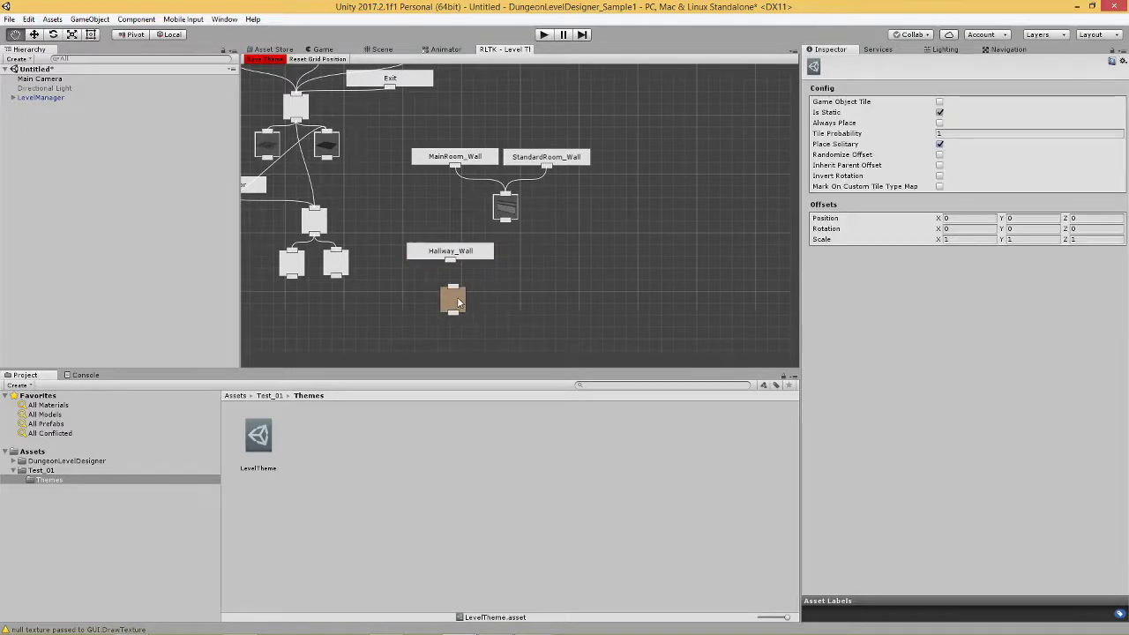
click(451, 257)
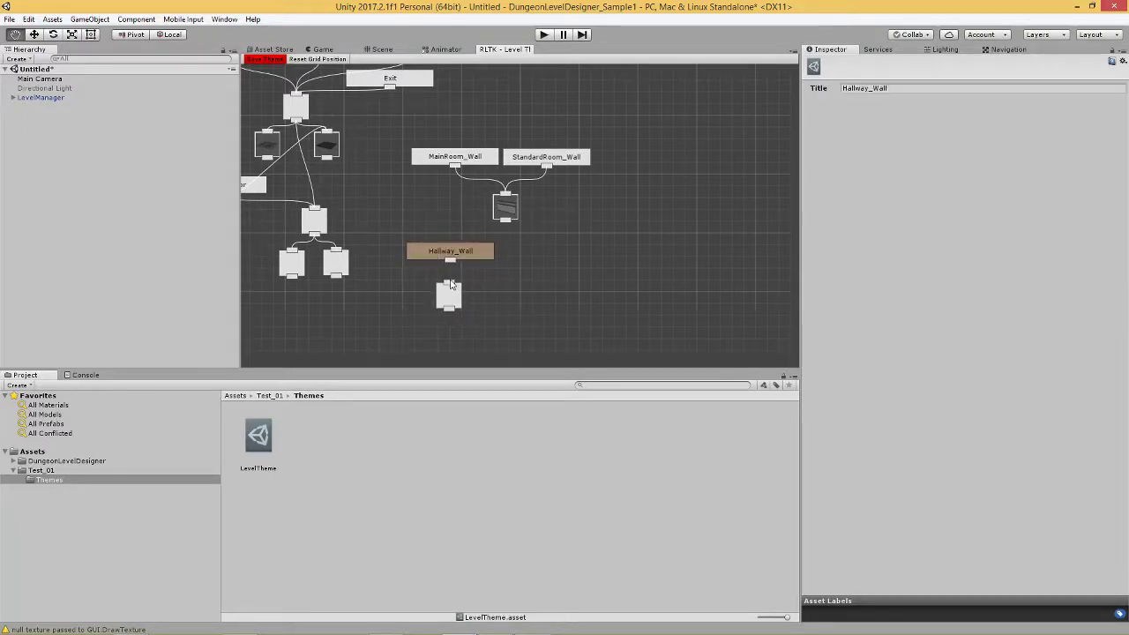
click(456, 298)
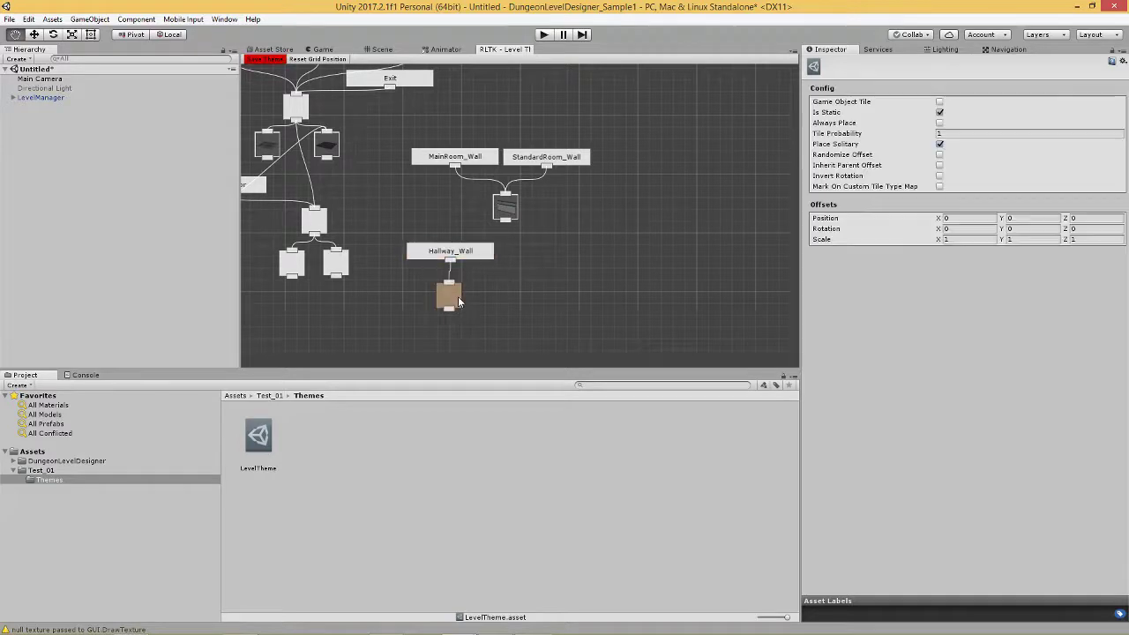
click(939, 102)
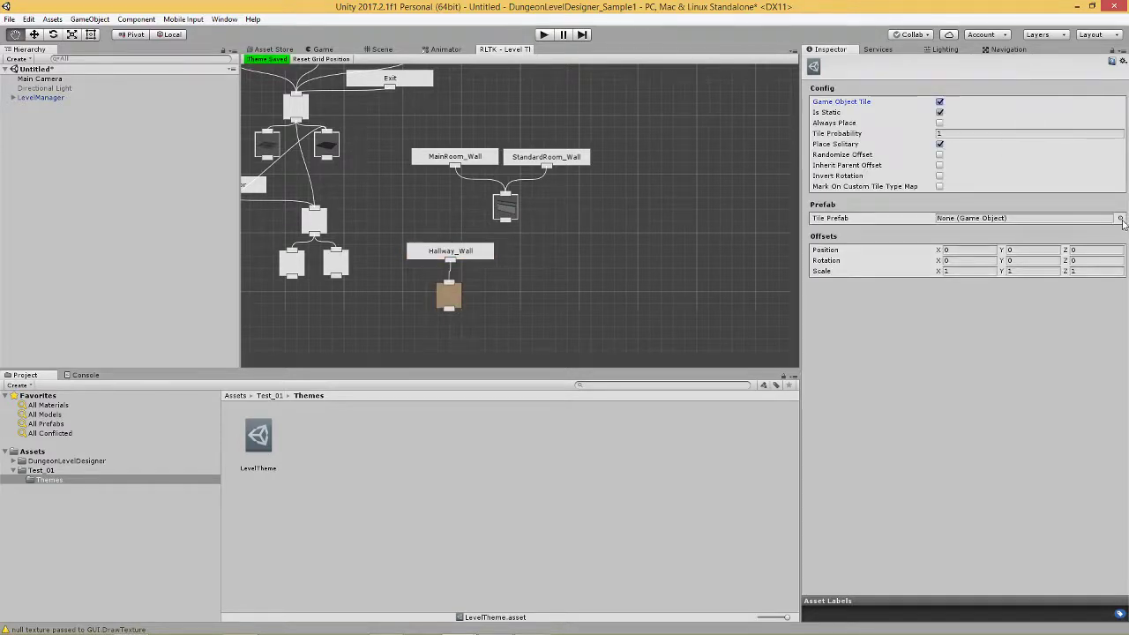
Try the prop_wallPanel variants A to D as the hallway tile prefab and pick the prop_wallPanel_B model
click(1120, 218)
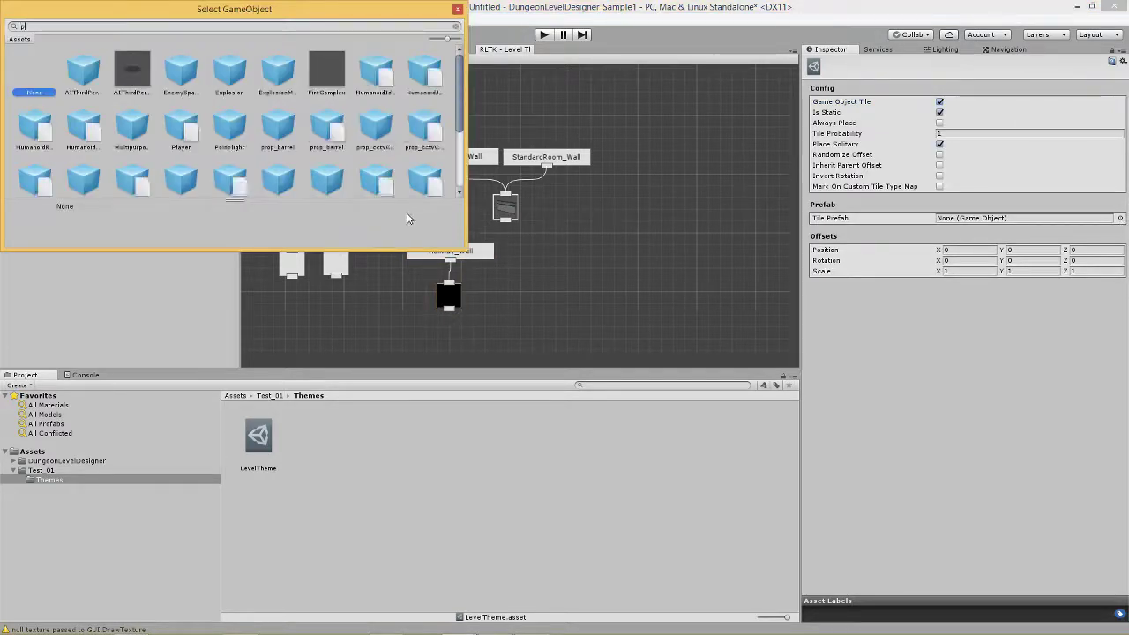
text(prop)
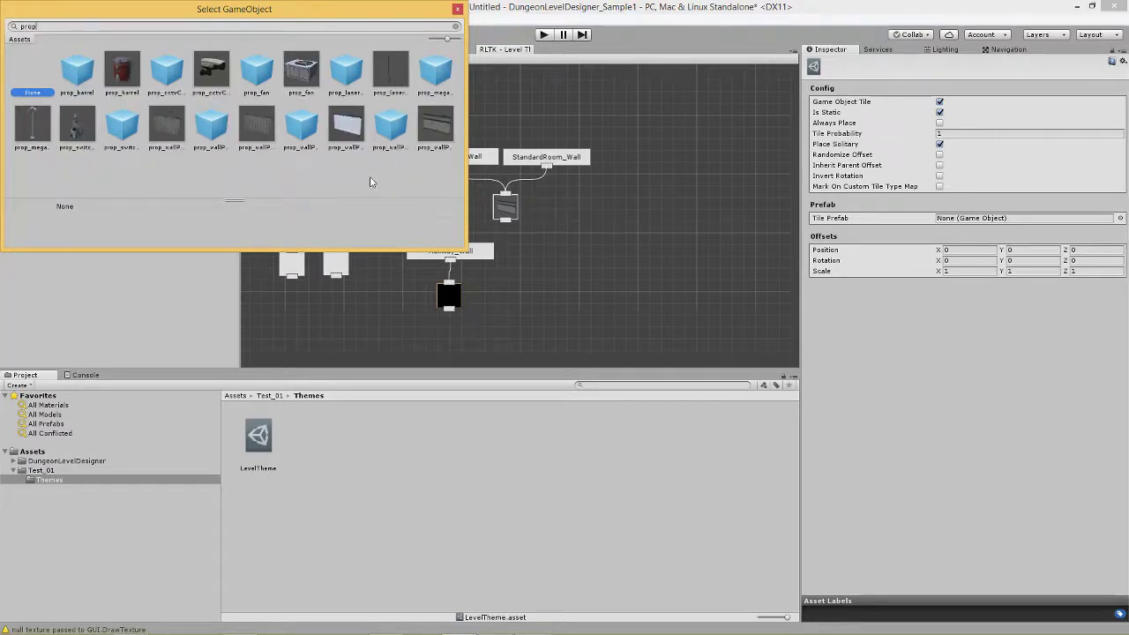
click(261, 132)
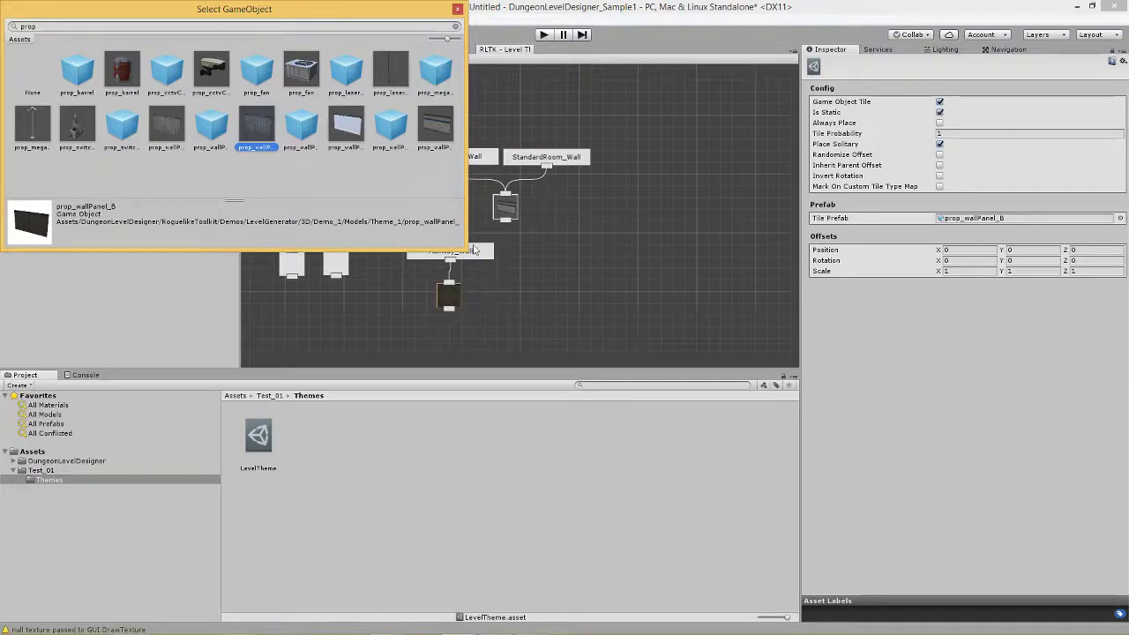
drag(460, 246, 569, 347)
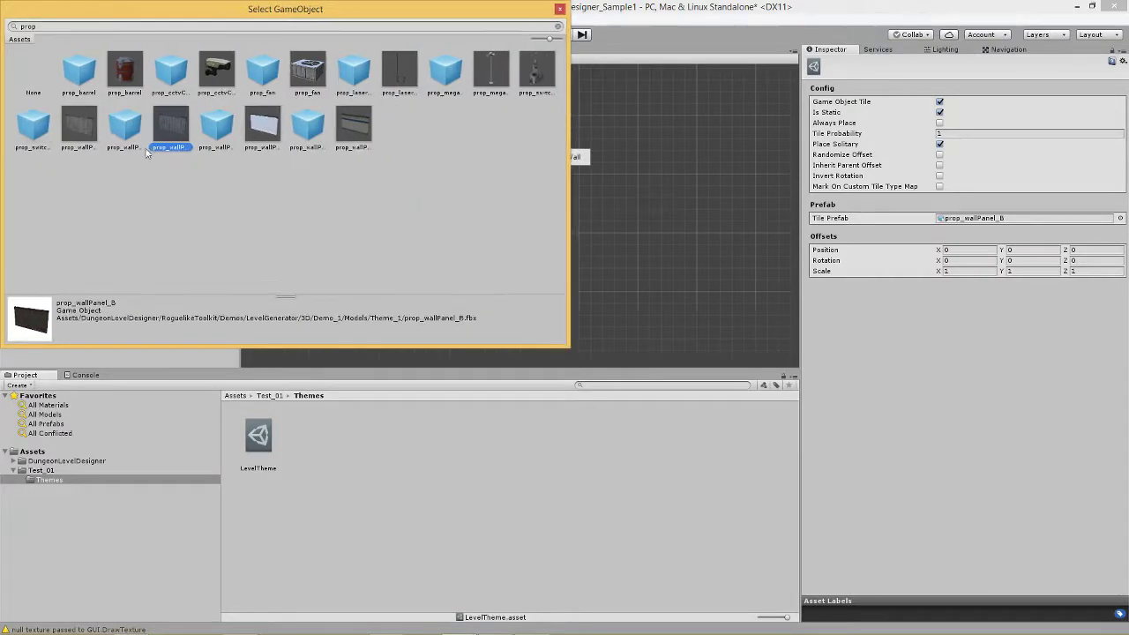
click(67, 132)
click(126, 127)
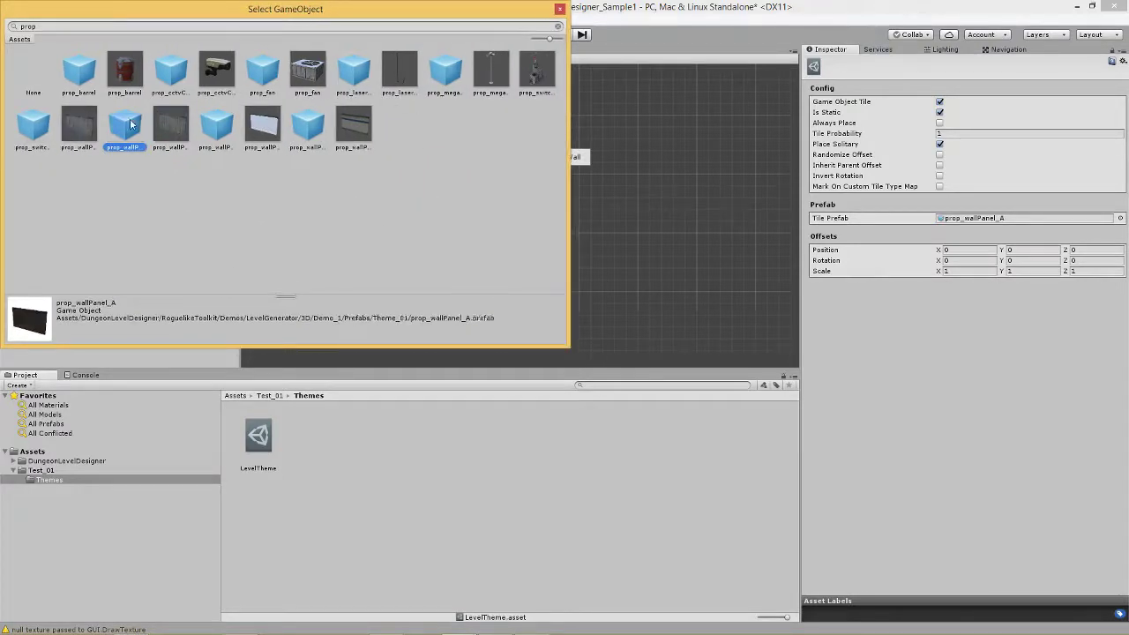
click(263, 127)
click(366, 134)
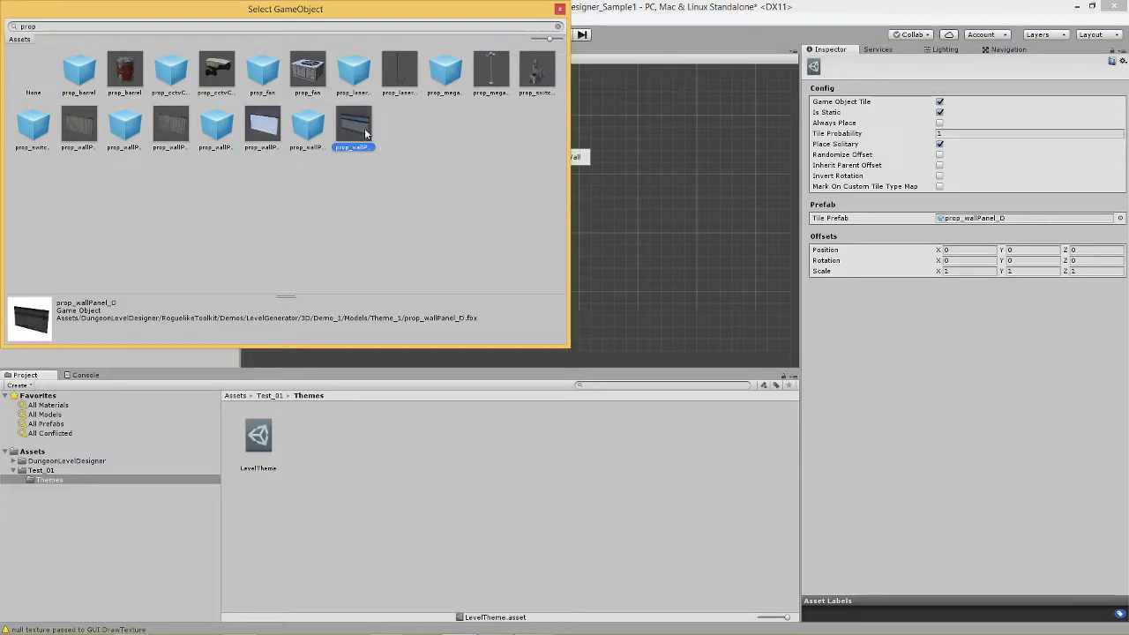
click(275, 127)
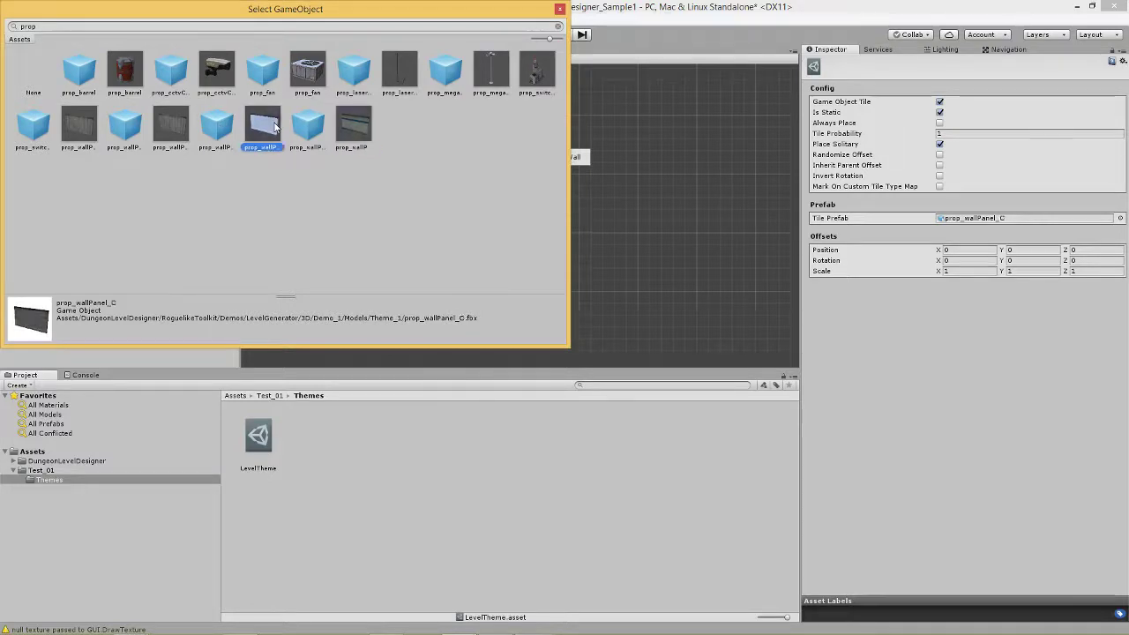
click(168, 132)
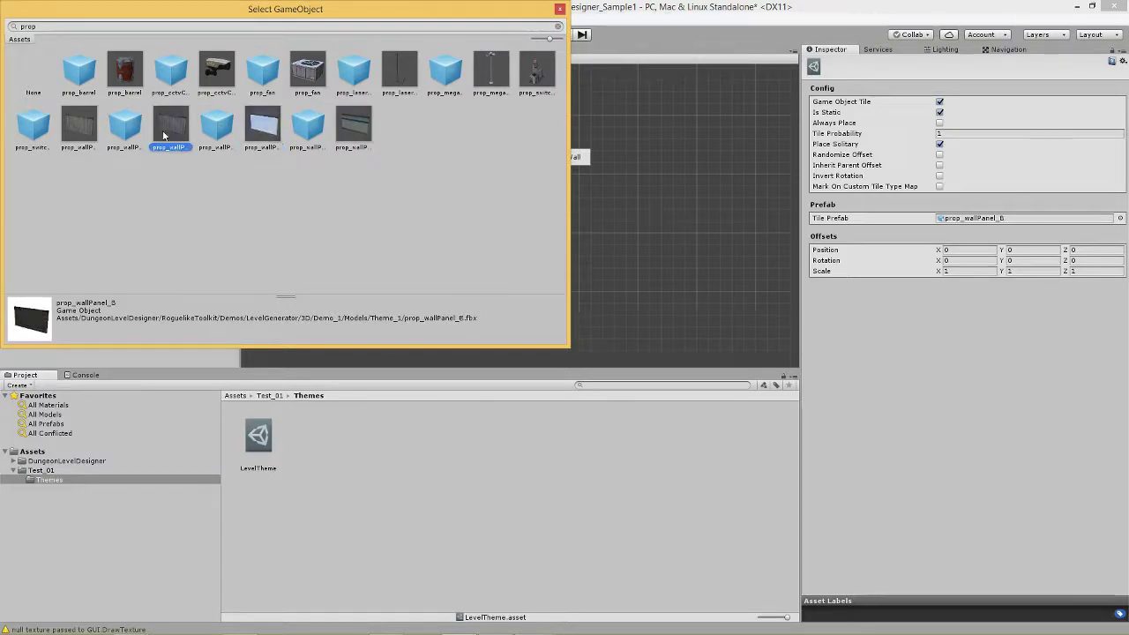
click(559, 9)
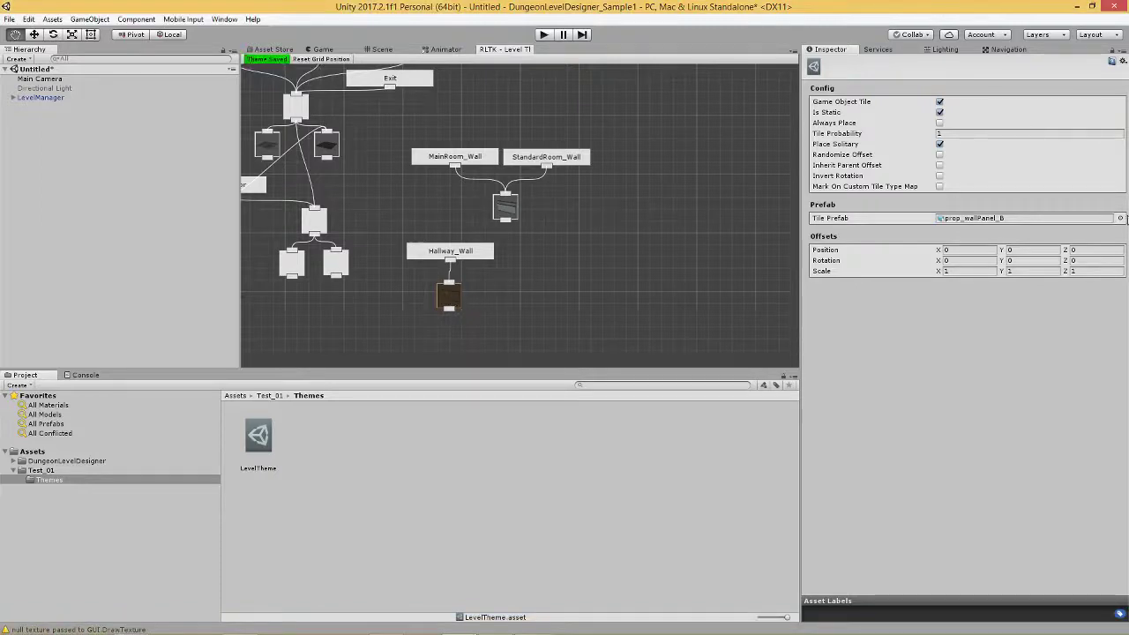
Assign the Theme_01 prefab version of prop_wallPanel_B to the hallway wall tile and set its Y rotation offset to -90
click(1121, 218)
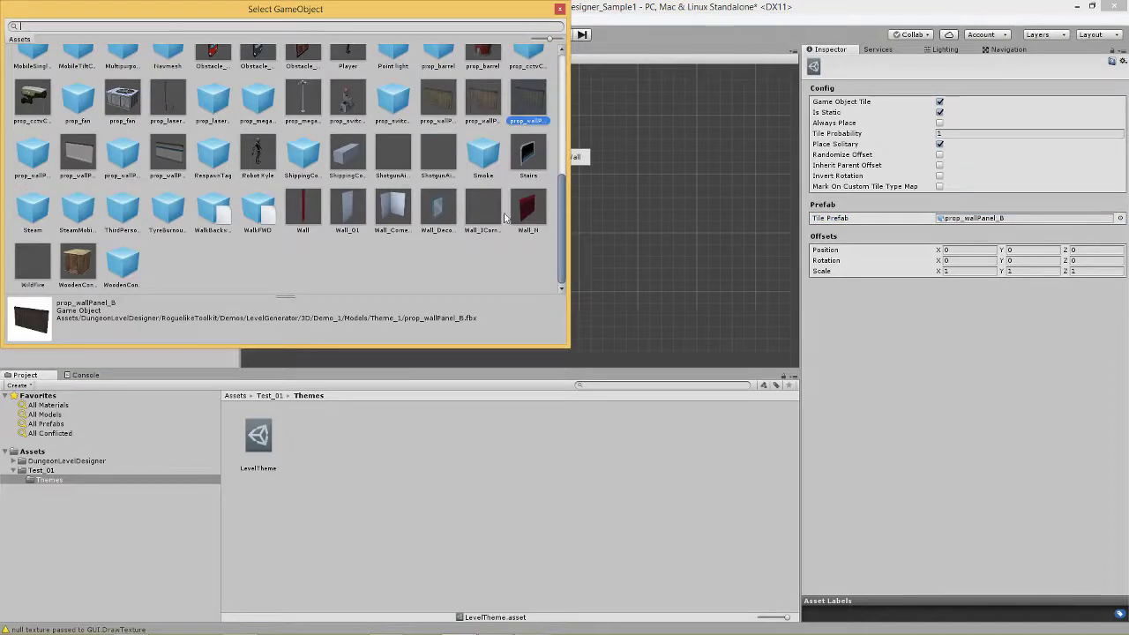
scroll(458, 201, up, 4)
text(prop)
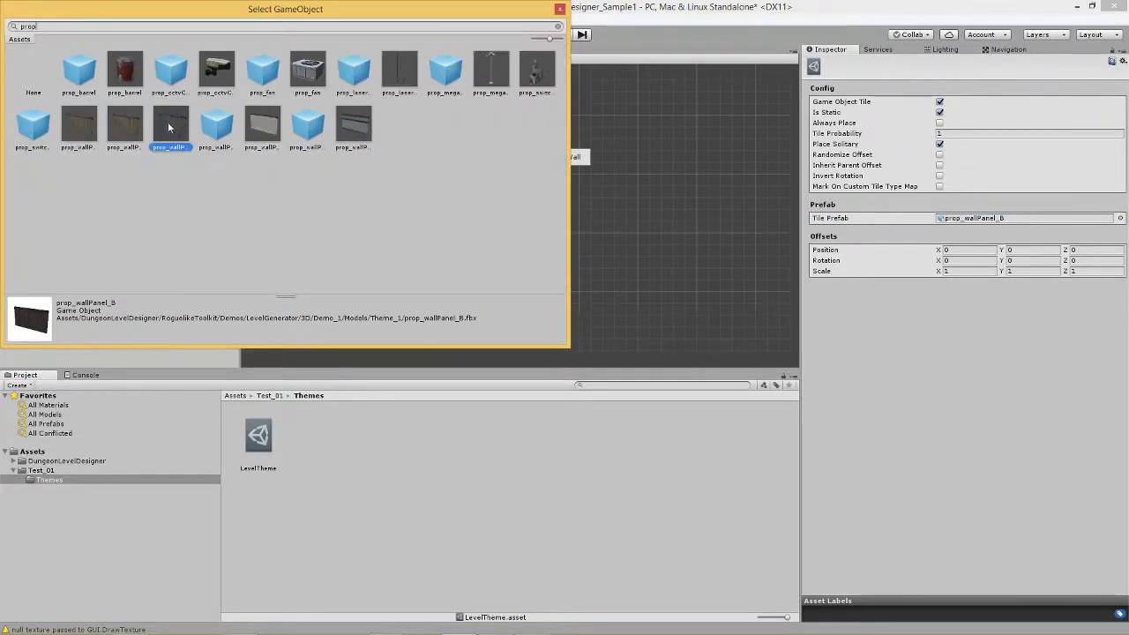
click(128, 134)
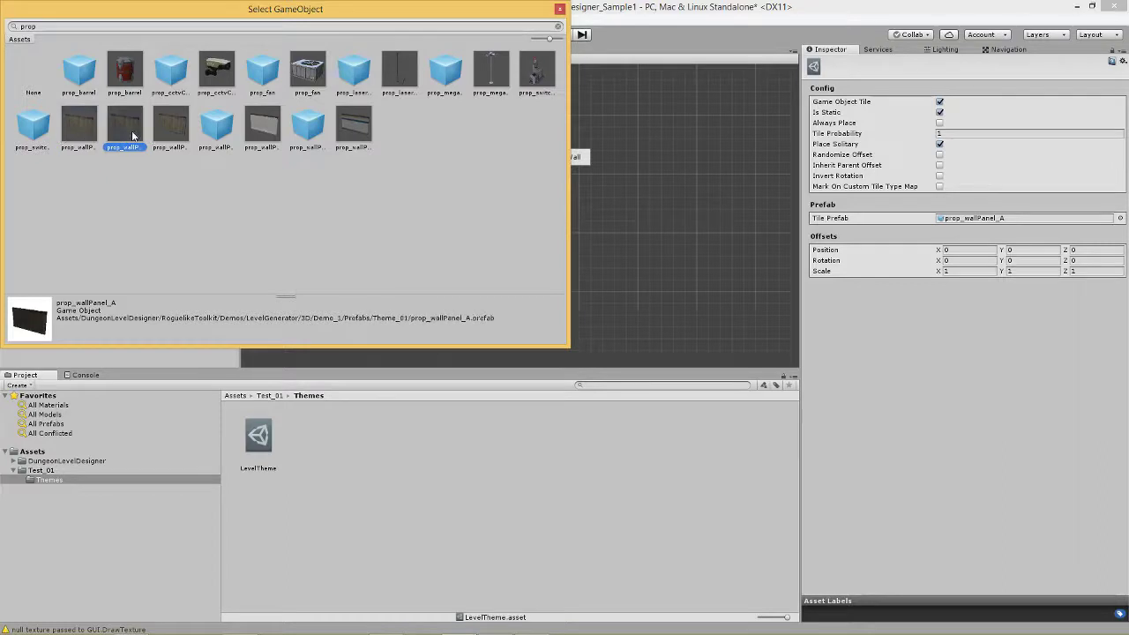
click(178, 128)
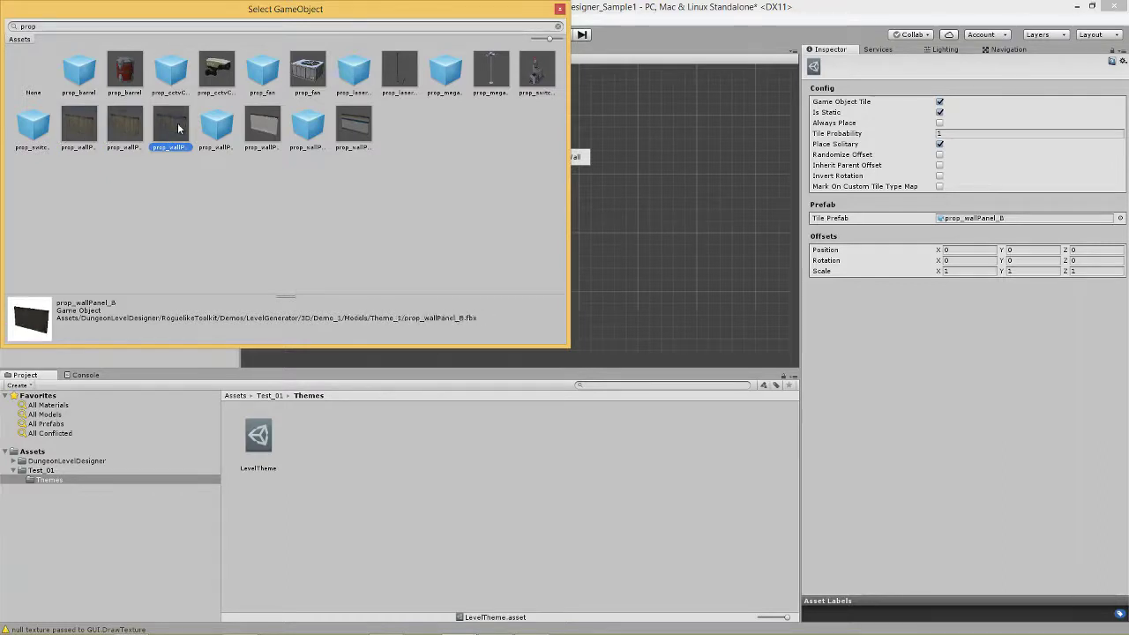
click(216, 128)
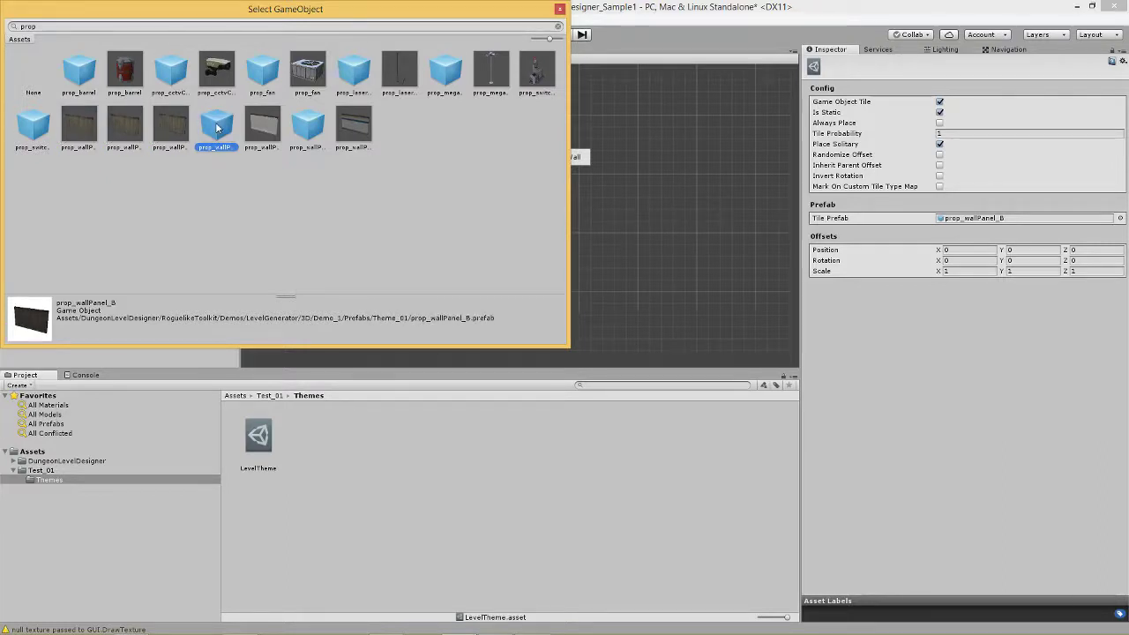
double_click(217, 128)
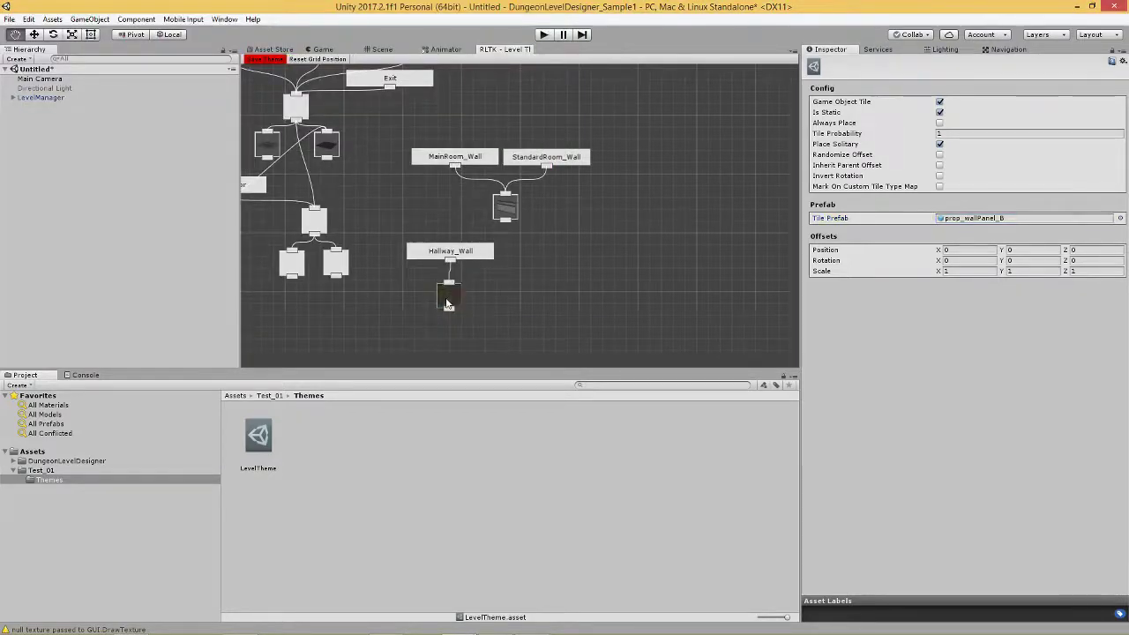
click(1029, 260)
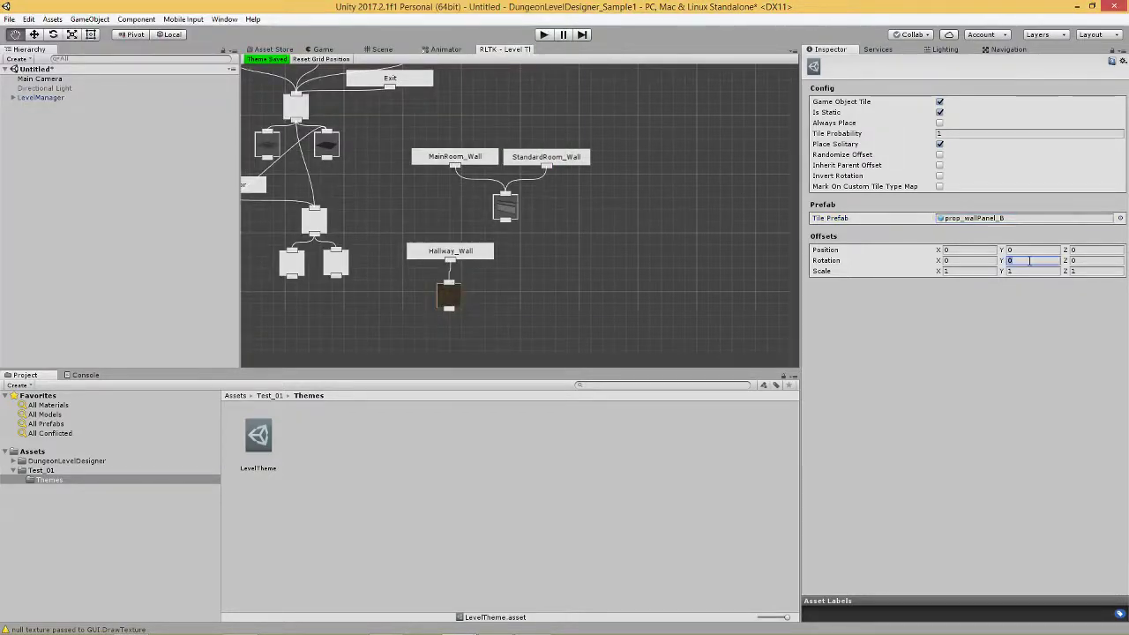
text(-90)
Rebuild the level from the LevelManager with hallway walls and inspect the hallways from several angles
click(396, 50)
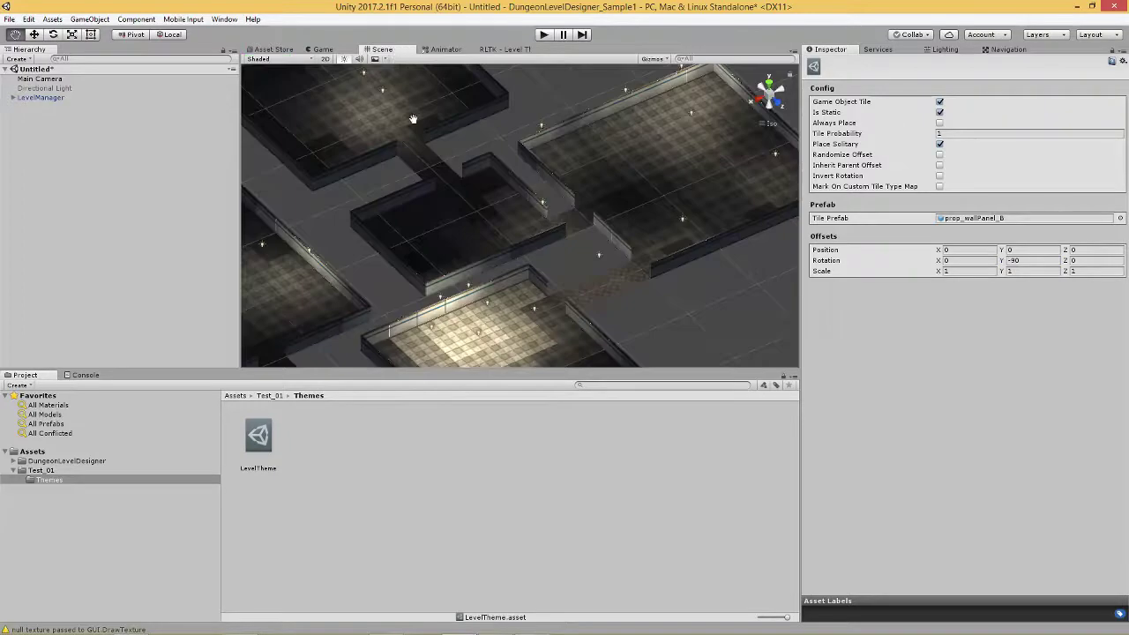
click(30, 98)
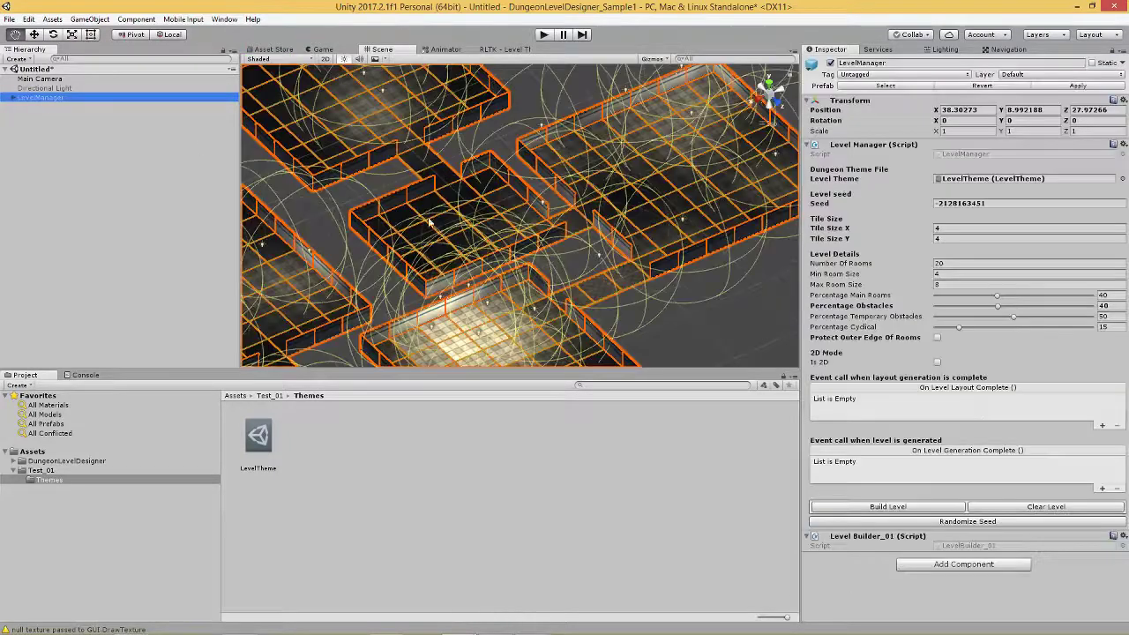
click(899, 508)
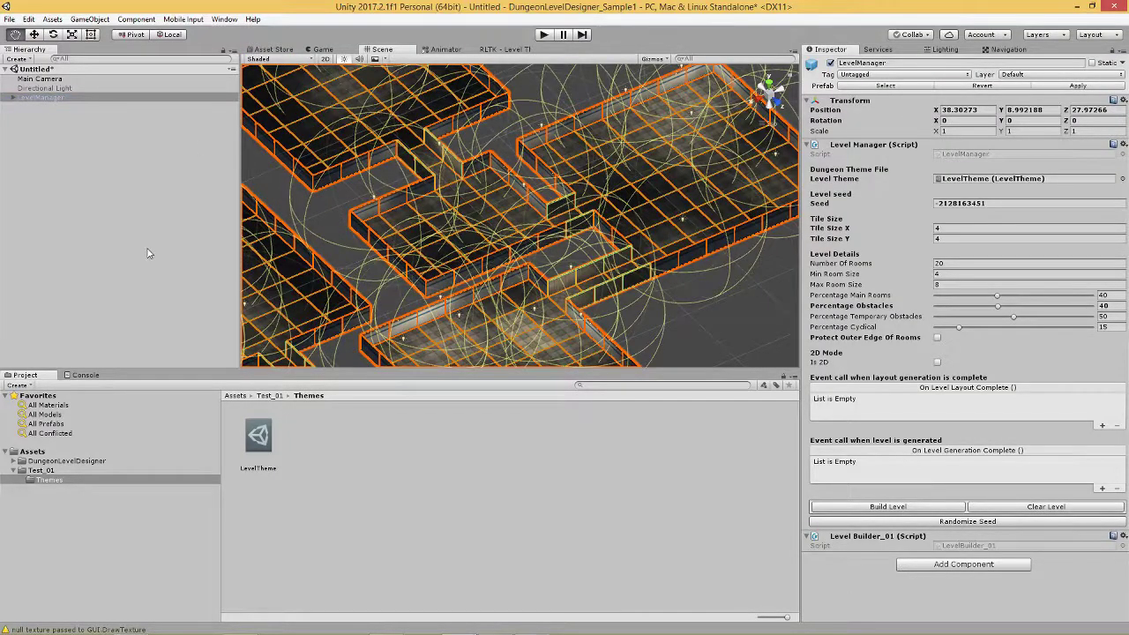
click(148, 253)
alt+drag(685, 314, 771, 241)
scroll(388, 210, up, 2)
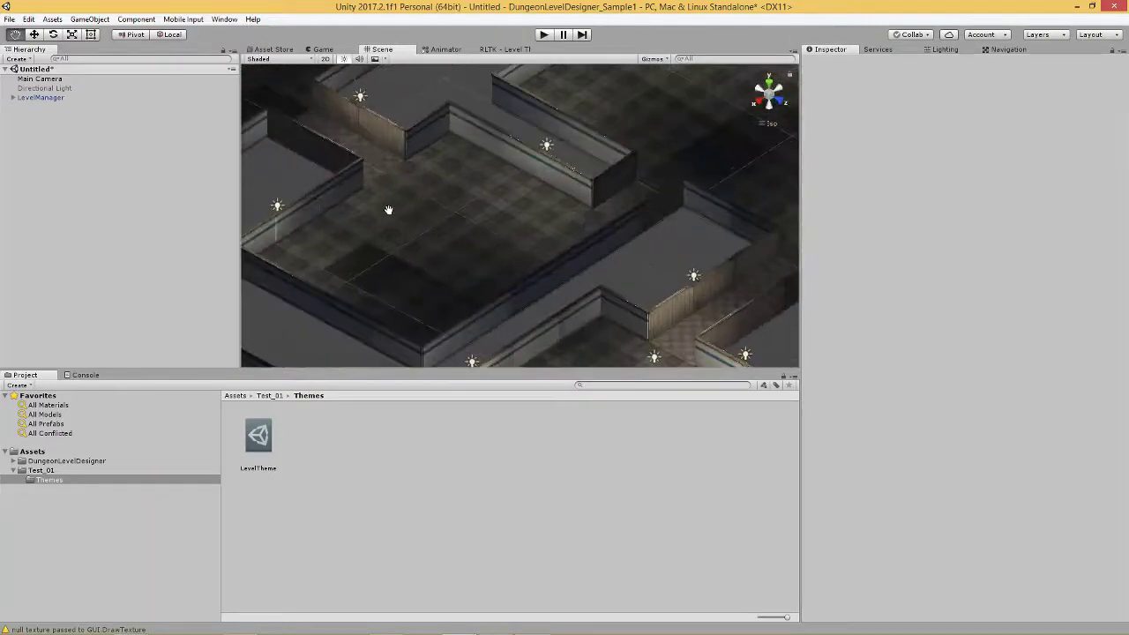
scroll(388, 209, down, 5)
alt+drag(418, 212, 305, 212)
middle_drag(305, 211, 572, 229)
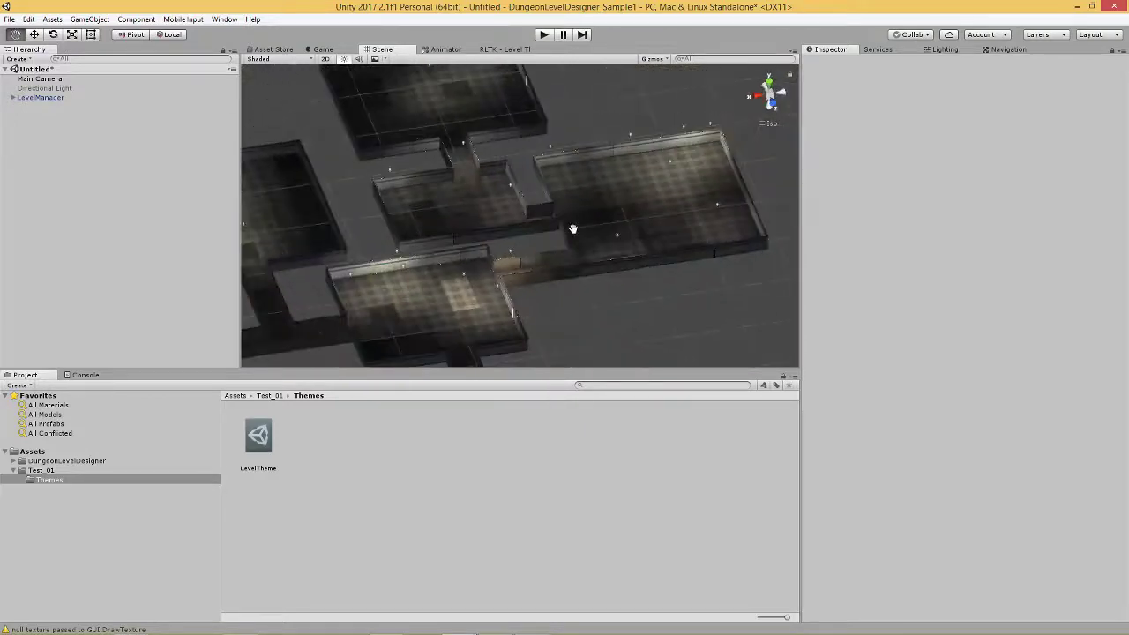
Examine the rebuilt level's rooms and hallway walls up close from several angles
alt+drag(573, 230, 476, 238)
scroll(531, 238, up, 4)
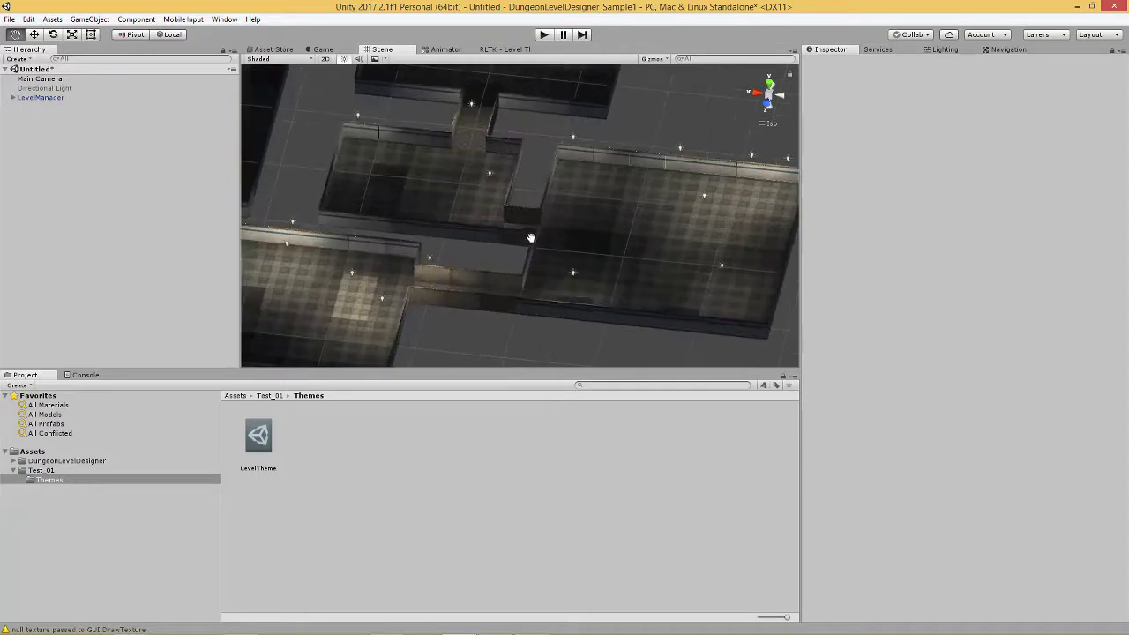
mouse_move(612, 244)
middle_down()
mouse_move(504, 247)
mouse_move(529, 235)
mouse_move(668, 229)
mouse_move(631, 253)
middle_up()
alt+drag(466, 258, 599, 265)
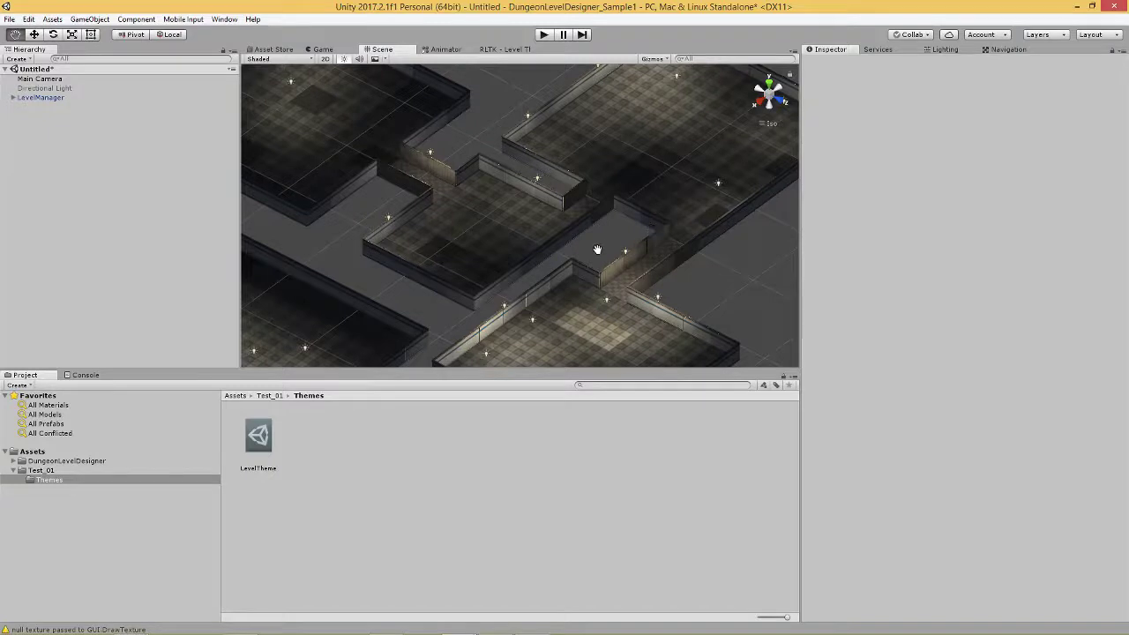
scroll(597, 250, up, 5)
alt+drag(628, 248, 561, 294)
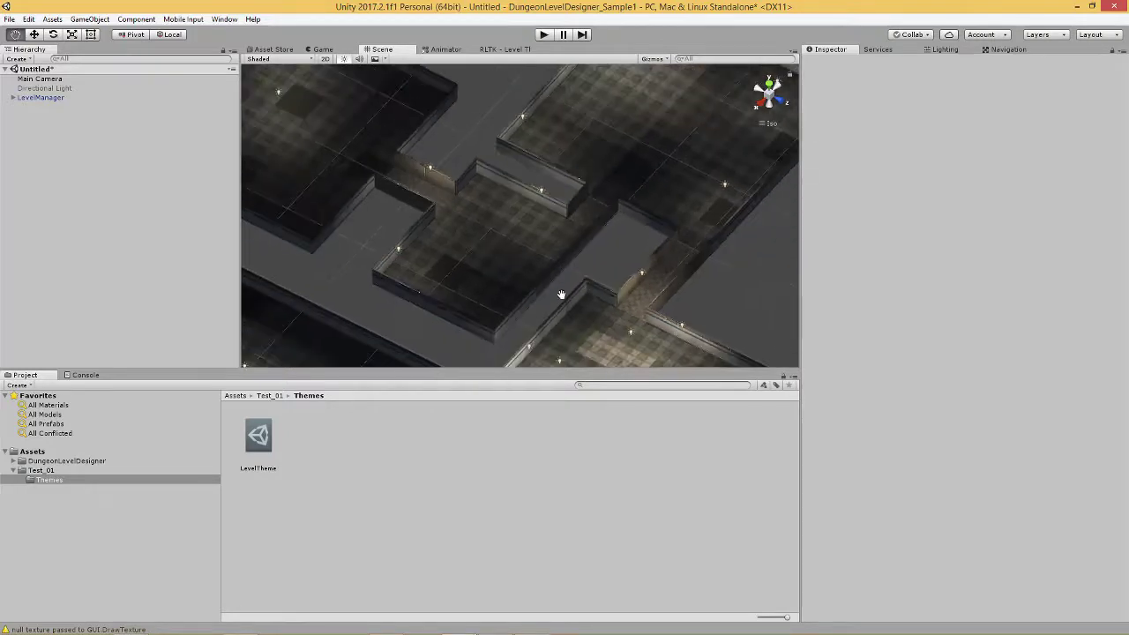
alt+drag(400, 320, 663, 269)
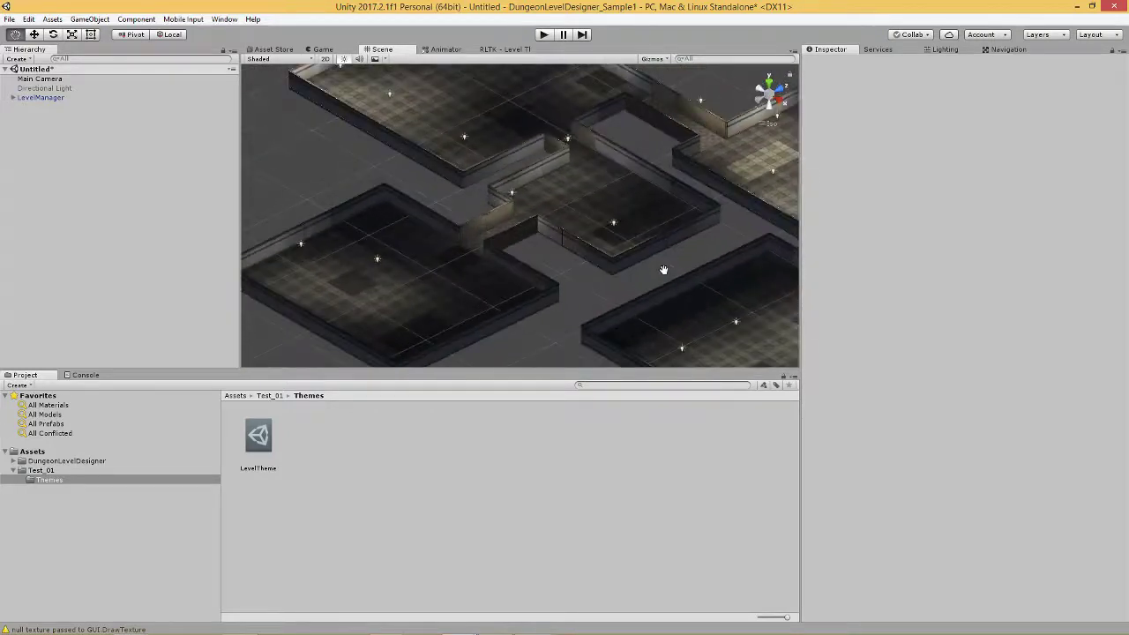
Add an empty tile node below the hallway wall panel node in the theme, connect it, and set its Tile Probability to 5
click(499, 50)
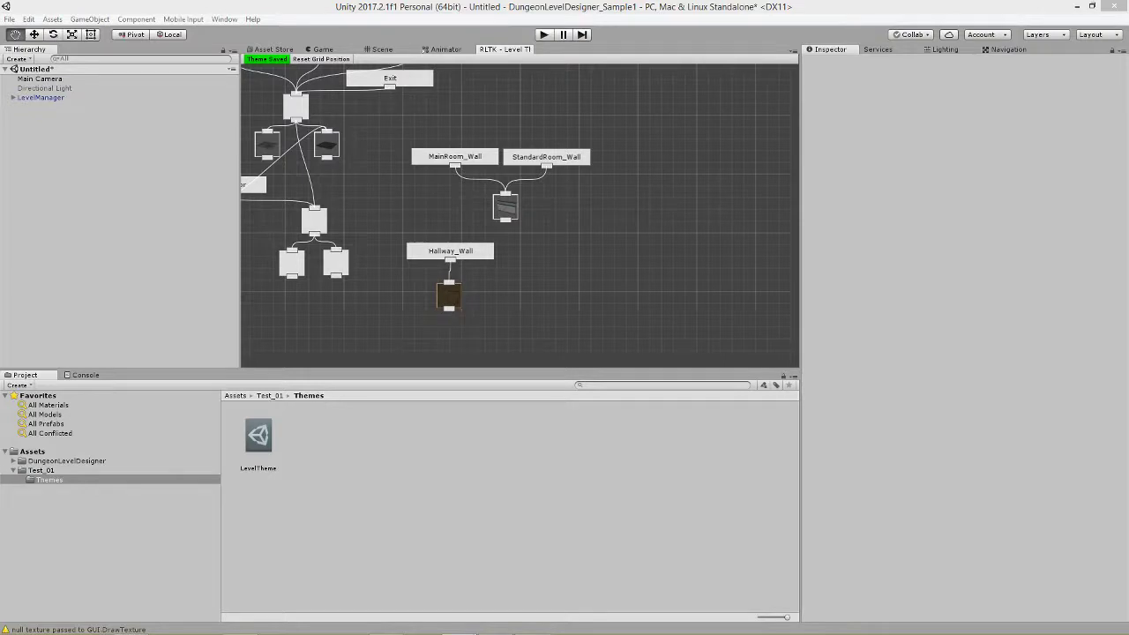
right_click(423, 330)
click(440, 338)
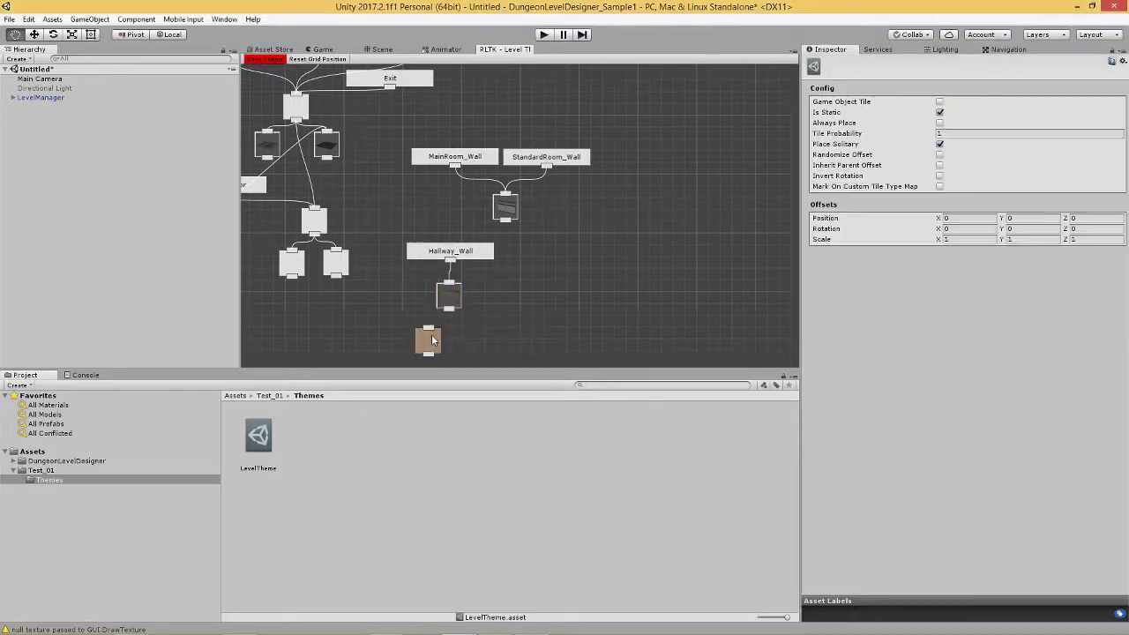
drag(449, 308, 429, 329)
click(950, 136)
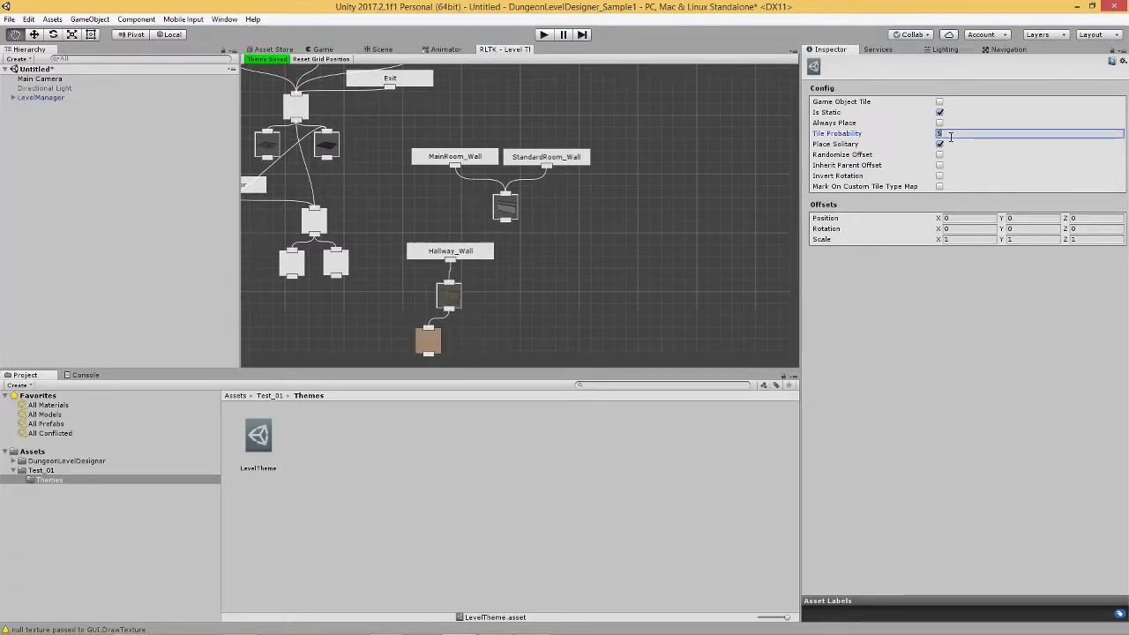
Add a second child node under the hallway wall panel node, connect it, and enable Game Object Tile on it
right_click(465, 338)
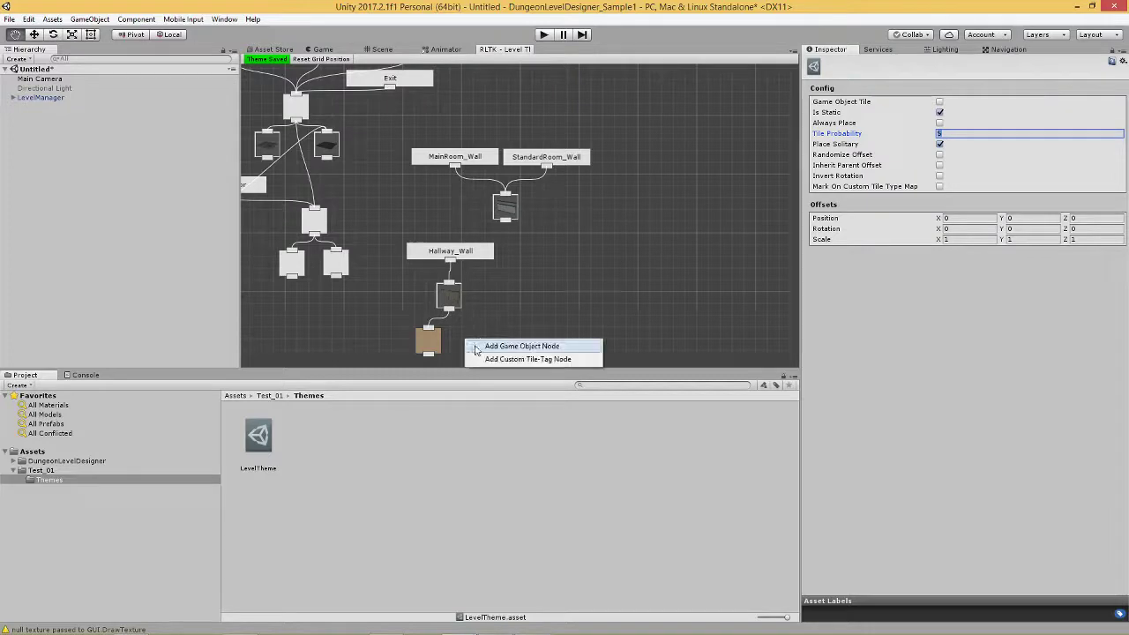
click(520, 345)
click(470, 340)
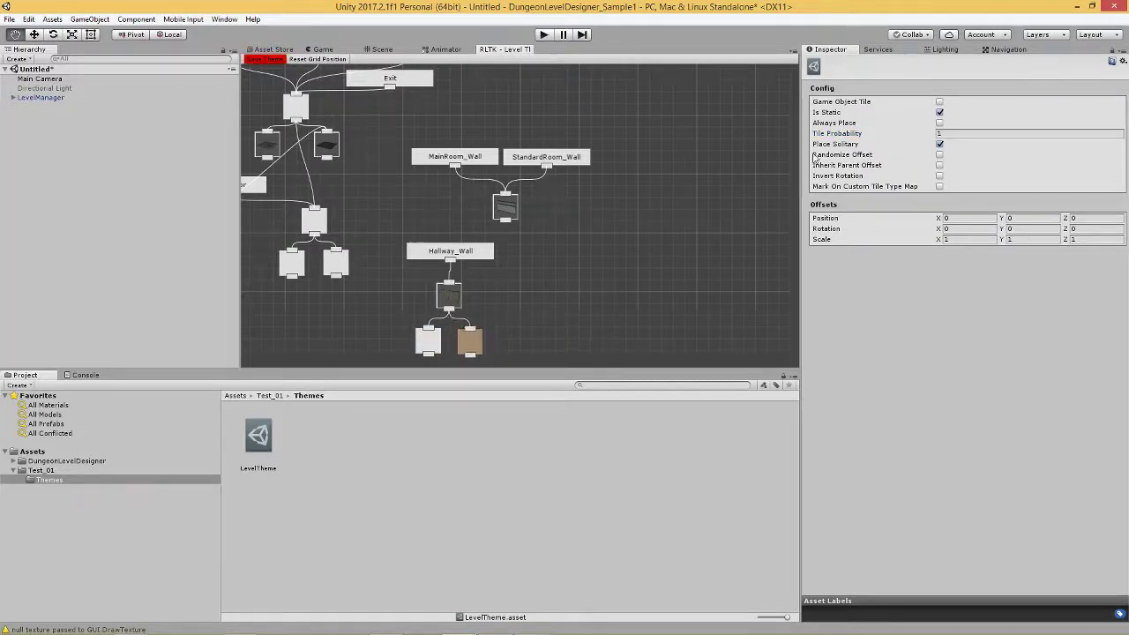
click(939, 101)
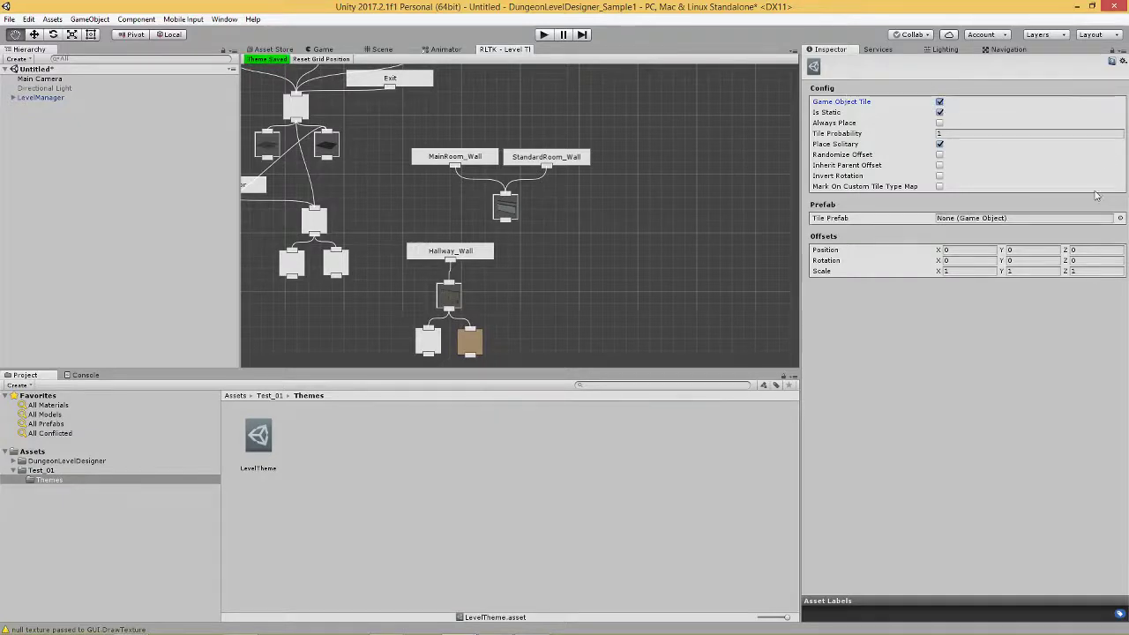
Assign the Theme_01 prefab prop_cctvCam as the new node's tile prefab and save
click(1120, 218)
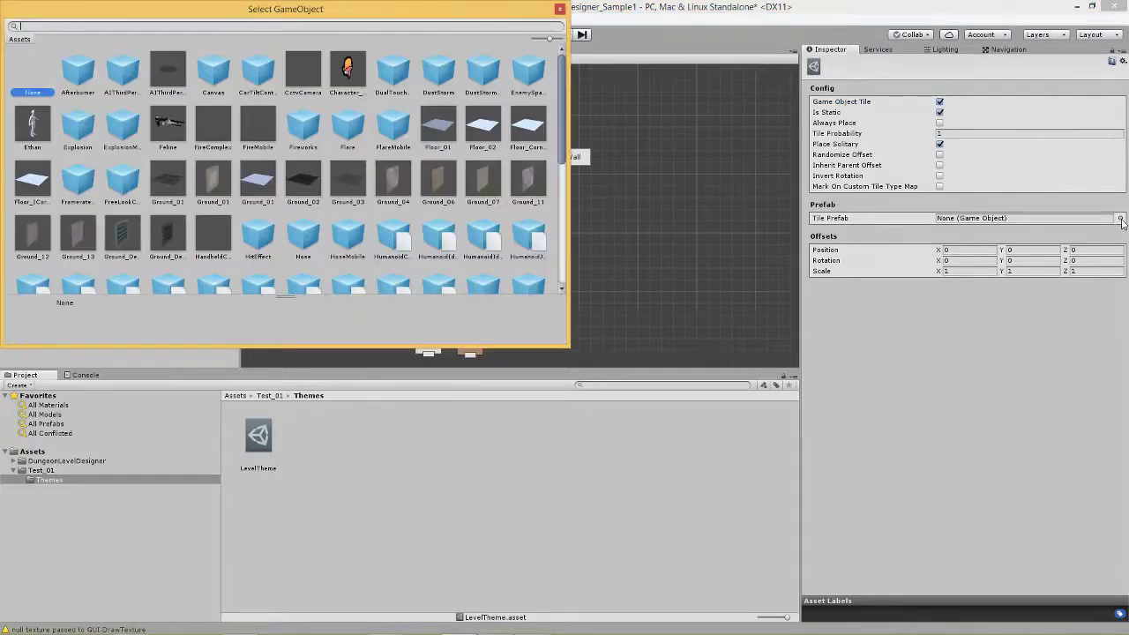
text(secur)
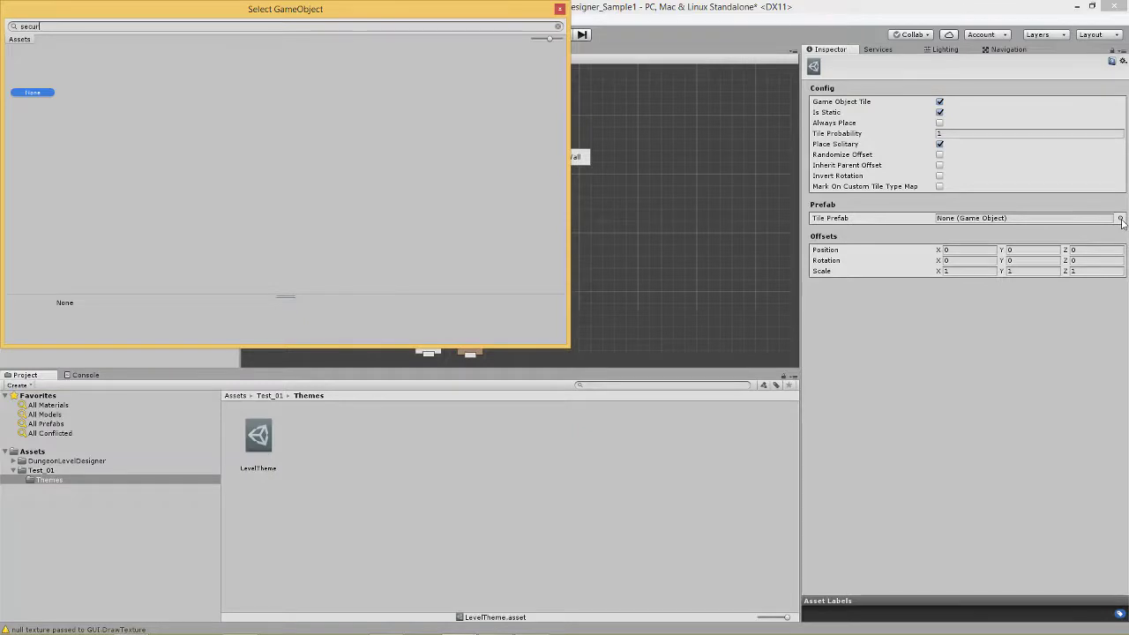
key(BackSpace)
key(BackSpace)
key(BackSpace)
key(BackSpace)
key(BackSpace)
text(prop)
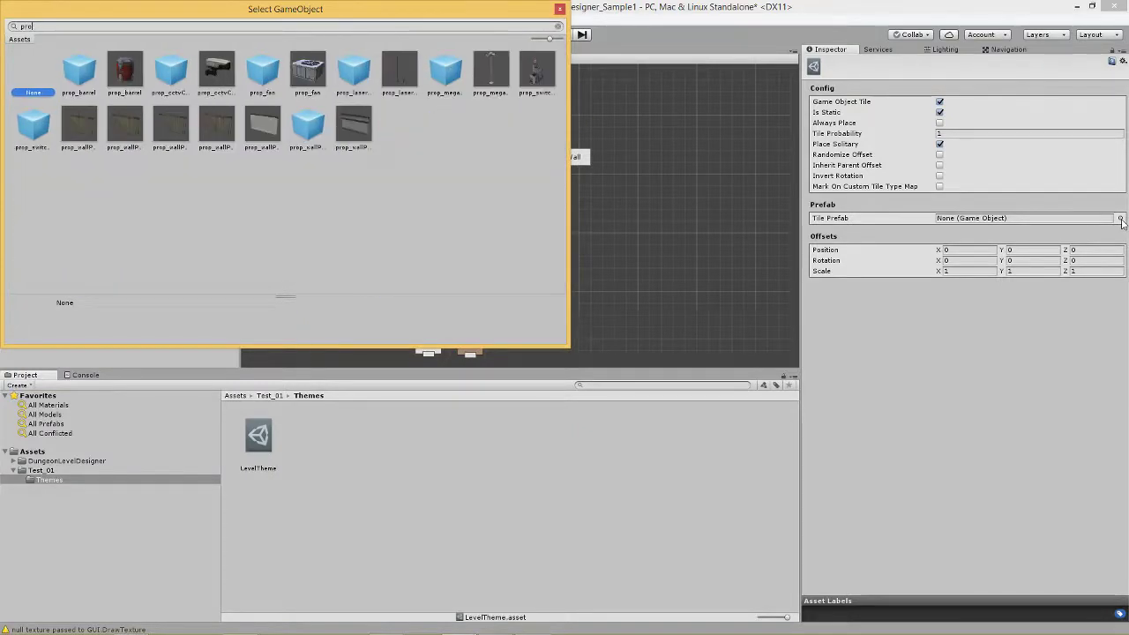
click(205, 74)
click(174, 74)
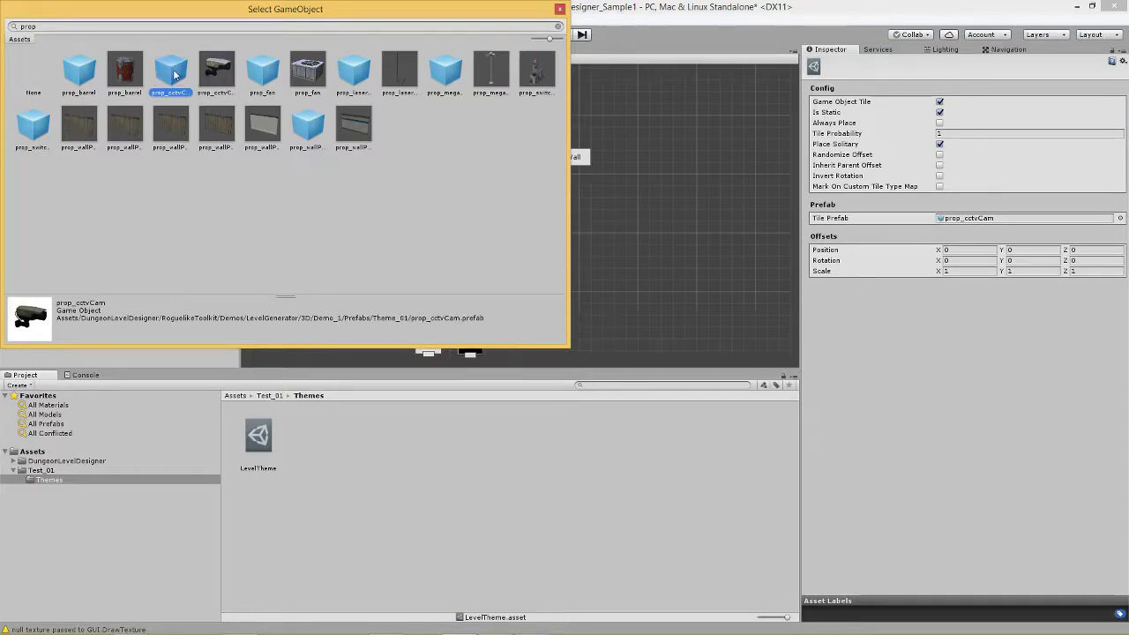
double_click(174, 74)
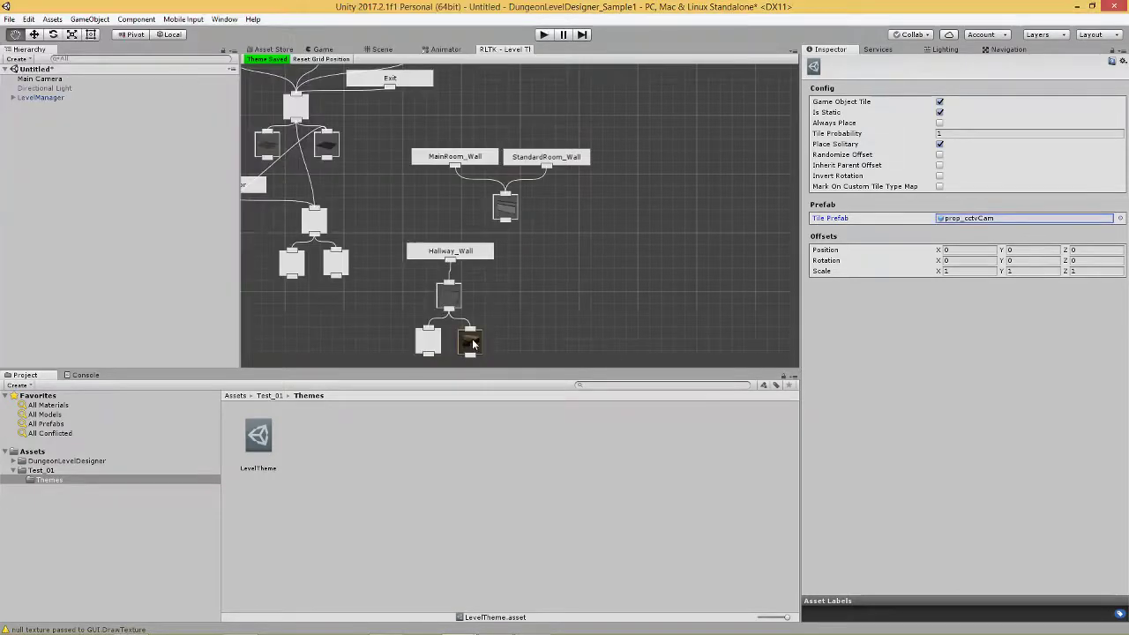
key(ctrl+s)
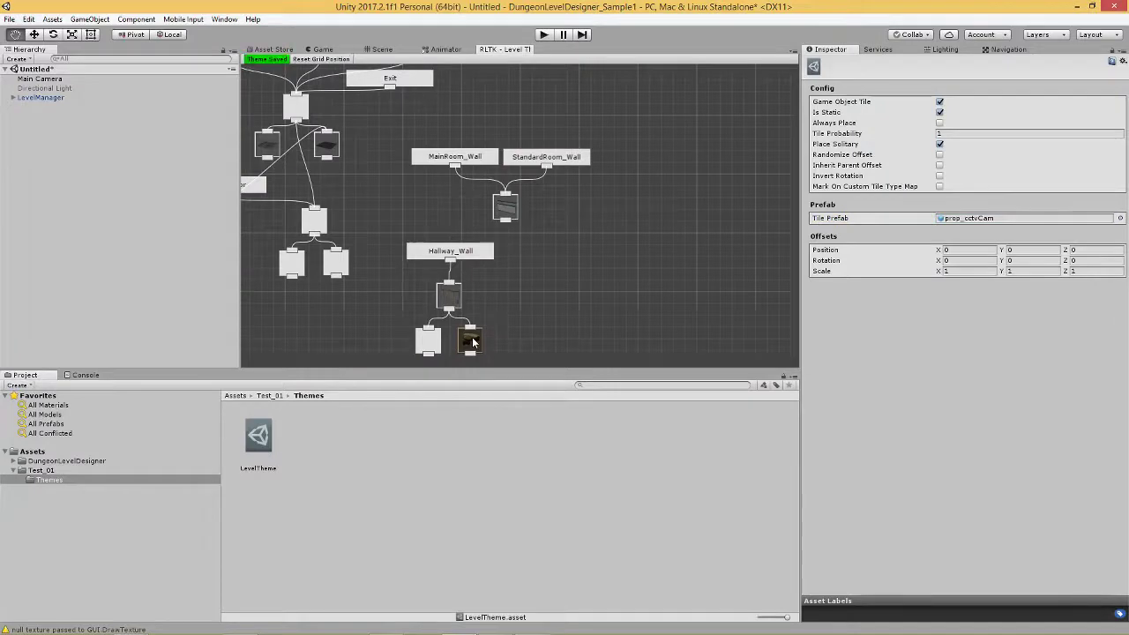
Rebuild the level from the LevelManager with the camera props included
click(381, 49)
click(41, 97)
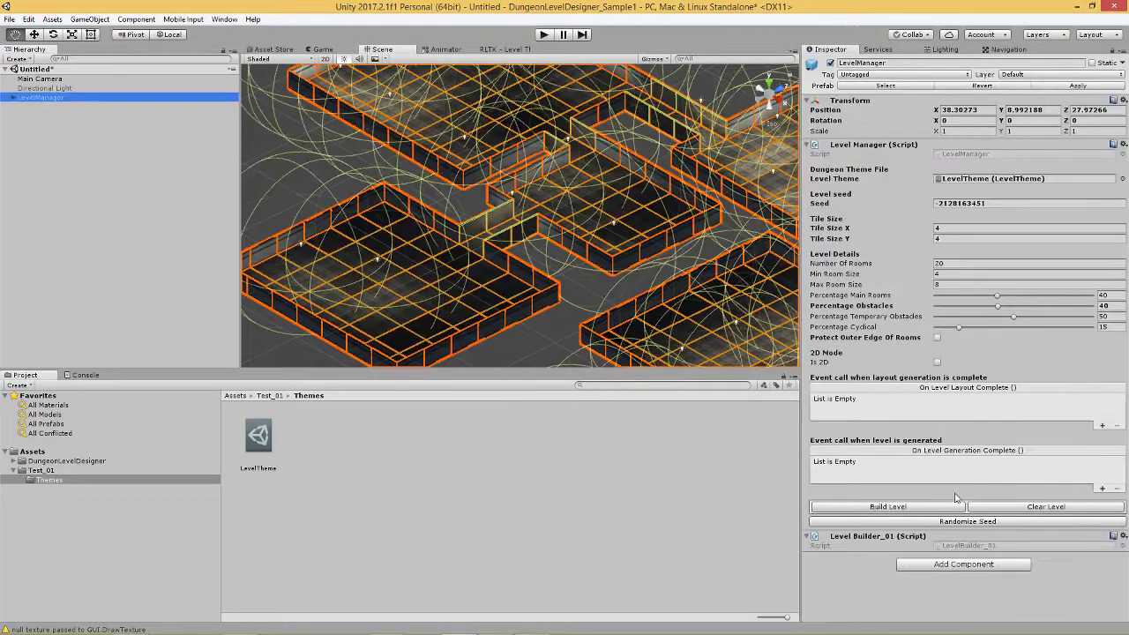
click(887, 506)
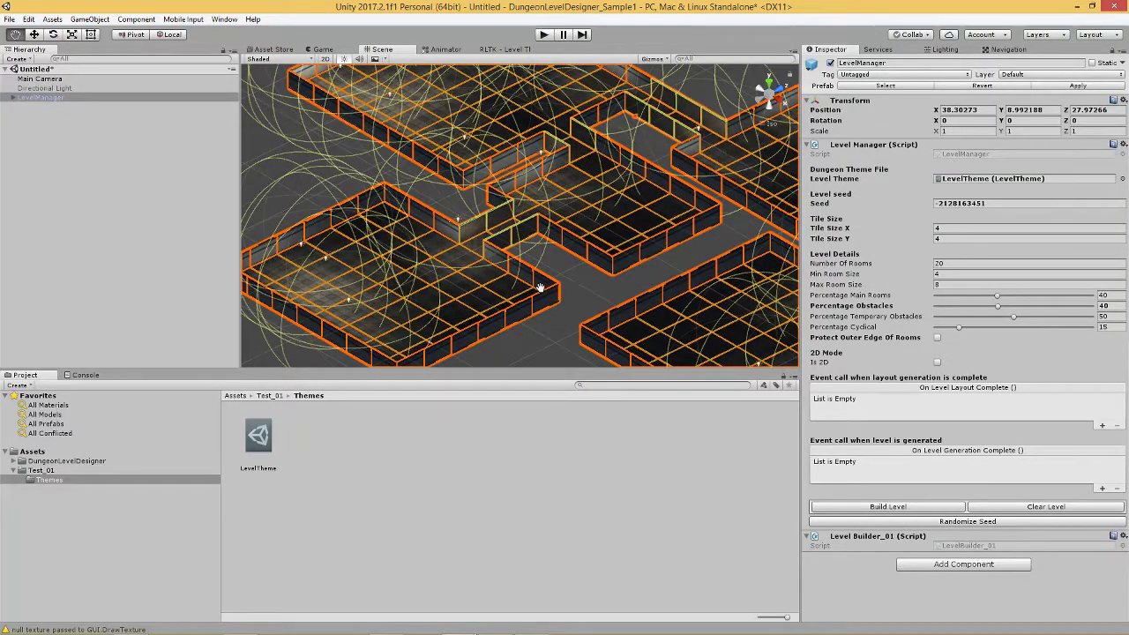
mouse_move(561, 281)
alt+mouse_down()
mouse_move(805, 274)
mouse_move(566, 261)
alt+mouse_up()
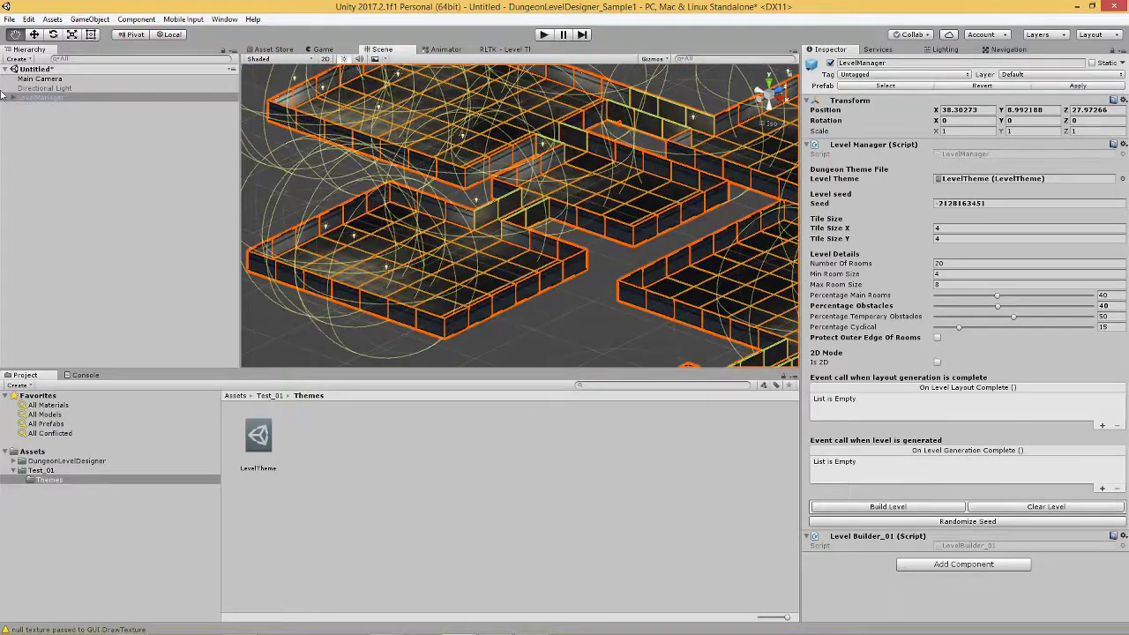
Select a hallway wall panel and its security camera in the scene and inspect the camera's height and orientation
key(w)
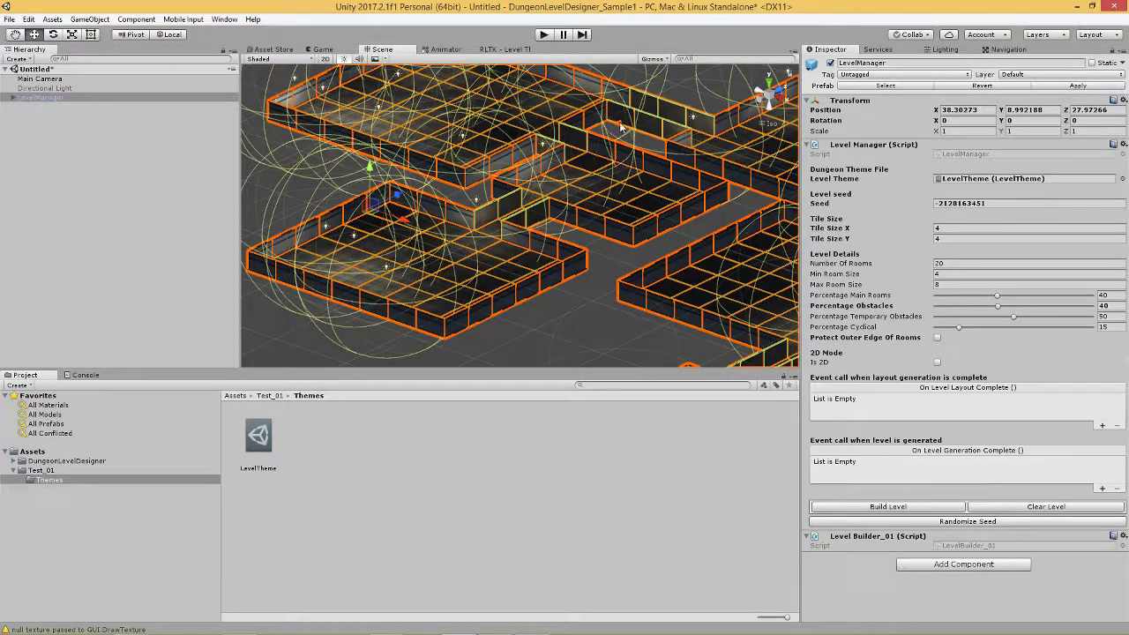
click(620, 128)
key(f)
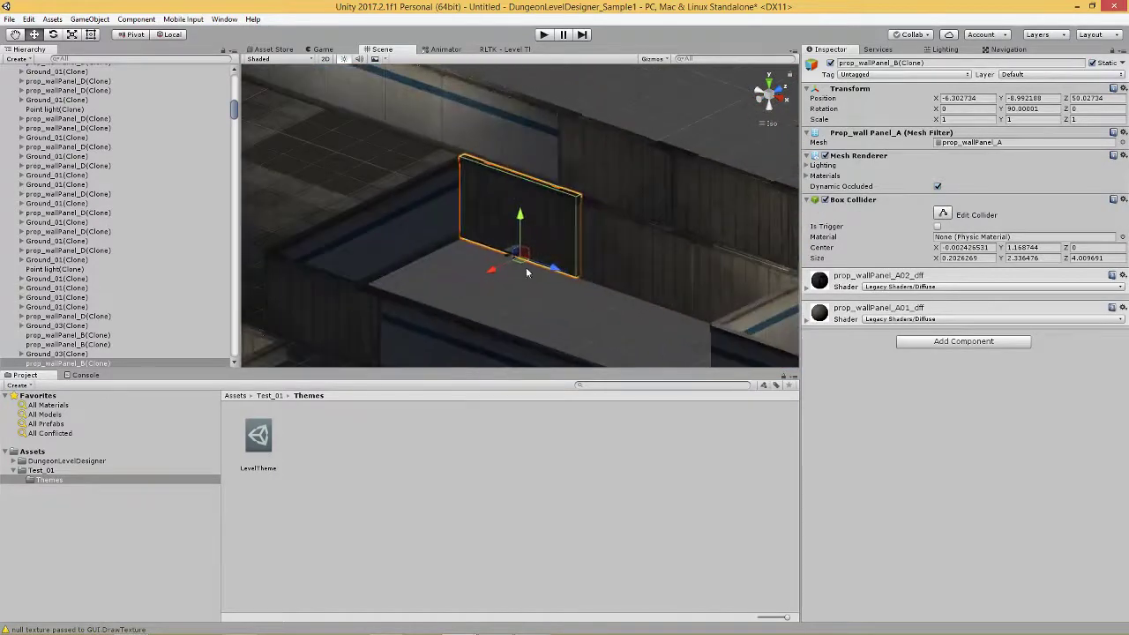
click(505, 260)
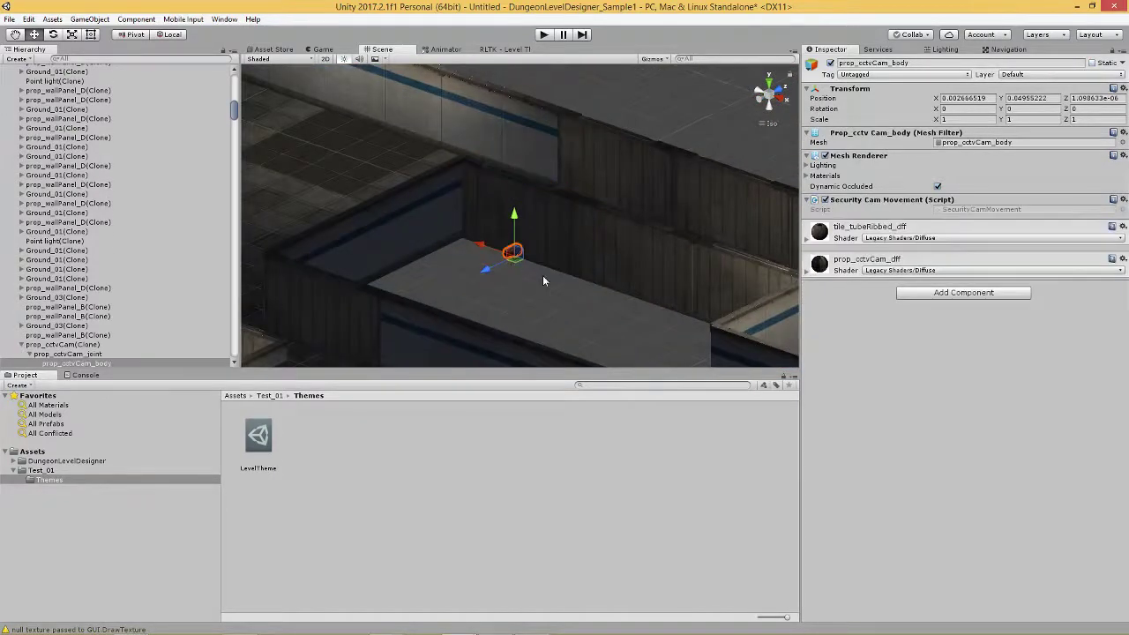
alt+drag(543, 281, 282, 297)
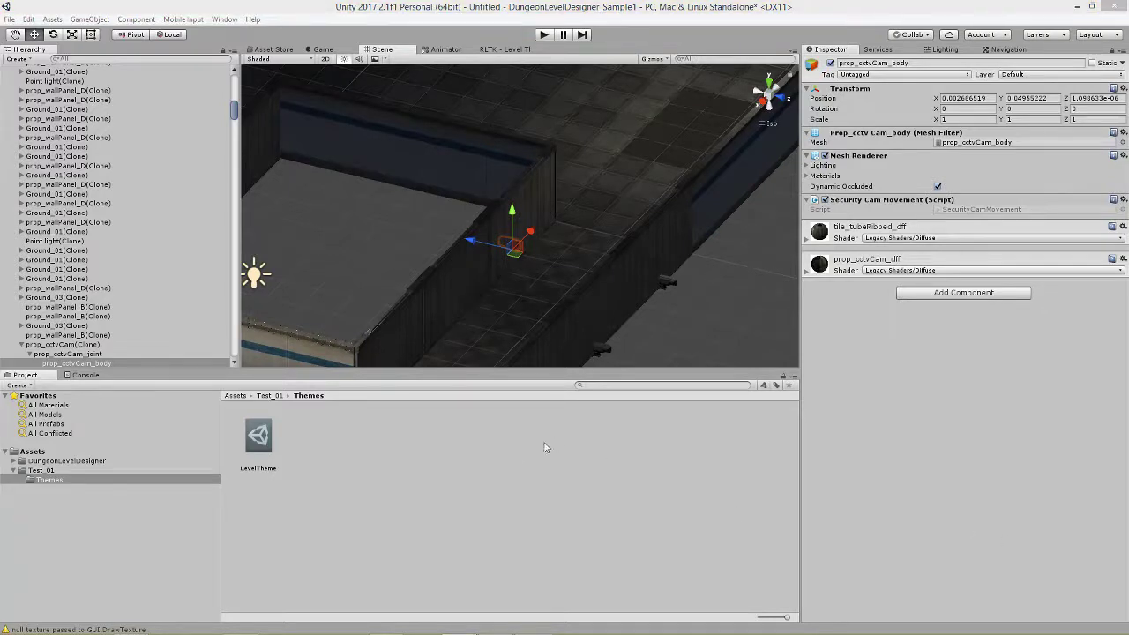
Set the prop_cctvCam node's Y position offset to 2.2 and its Y rotation offset to 90
double_click(257, 447)
click(469, 344)
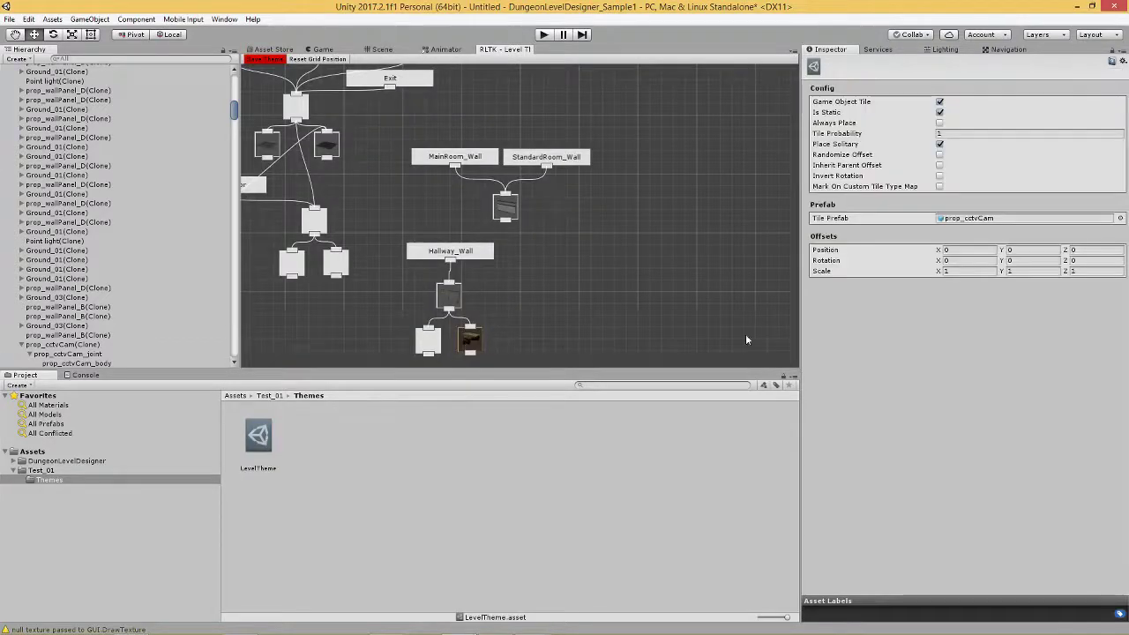
click(1012, 249)
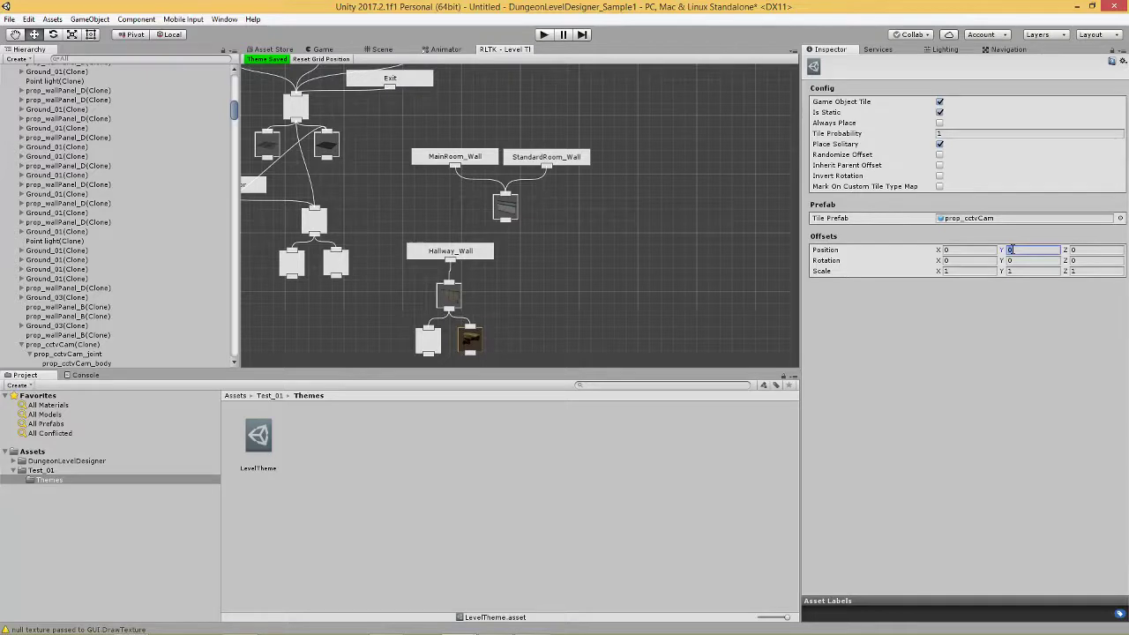
text(2.2)
key(Return)
click(1022, 260)
text(90)
key(Return)
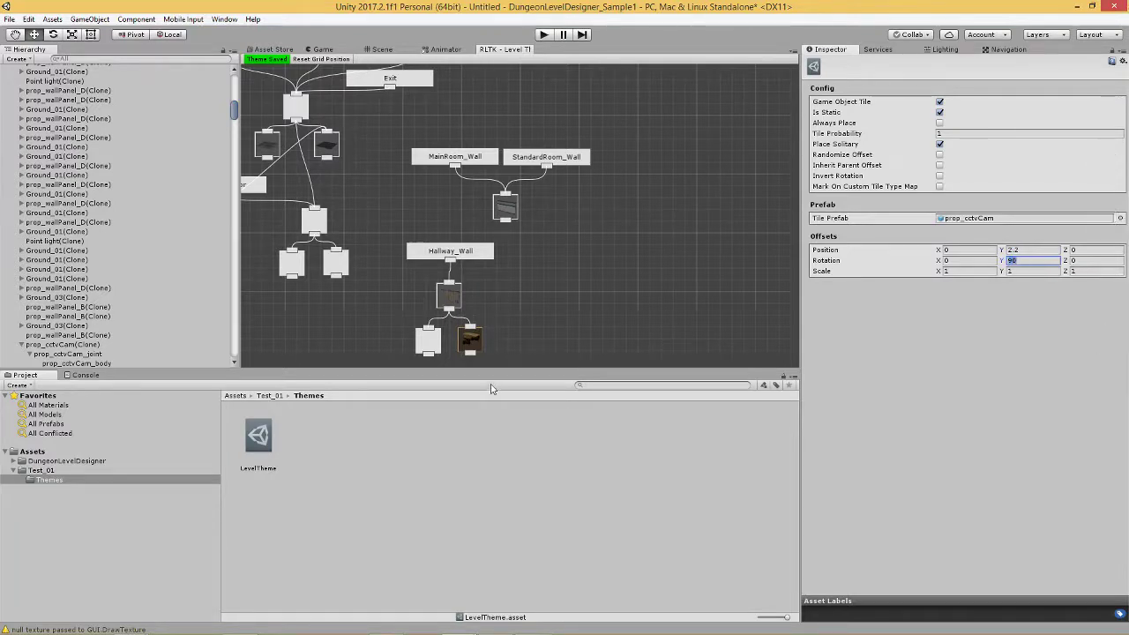
Enable Inherit Parent Offset on the prop_cctvCam node
click(474, 340)
click(939, 167)
click(940, 166)
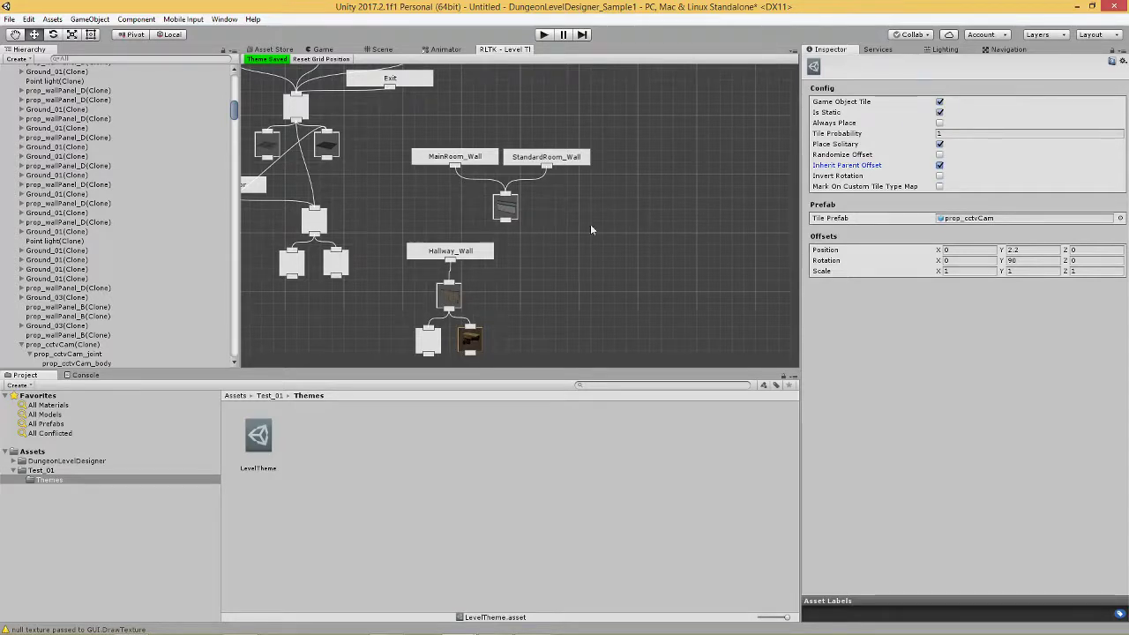
Compare the offsets of the hallway wall panel node with those of its prop_cctvCam child node
click(381, 49)
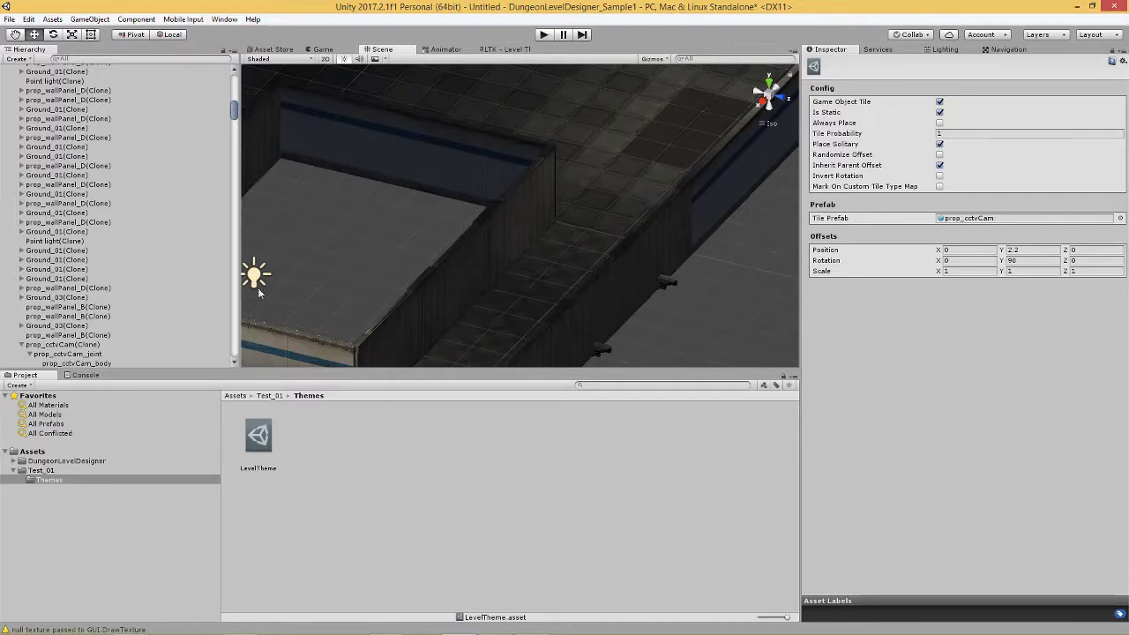
double_click(268, 446)
click(471, 346)
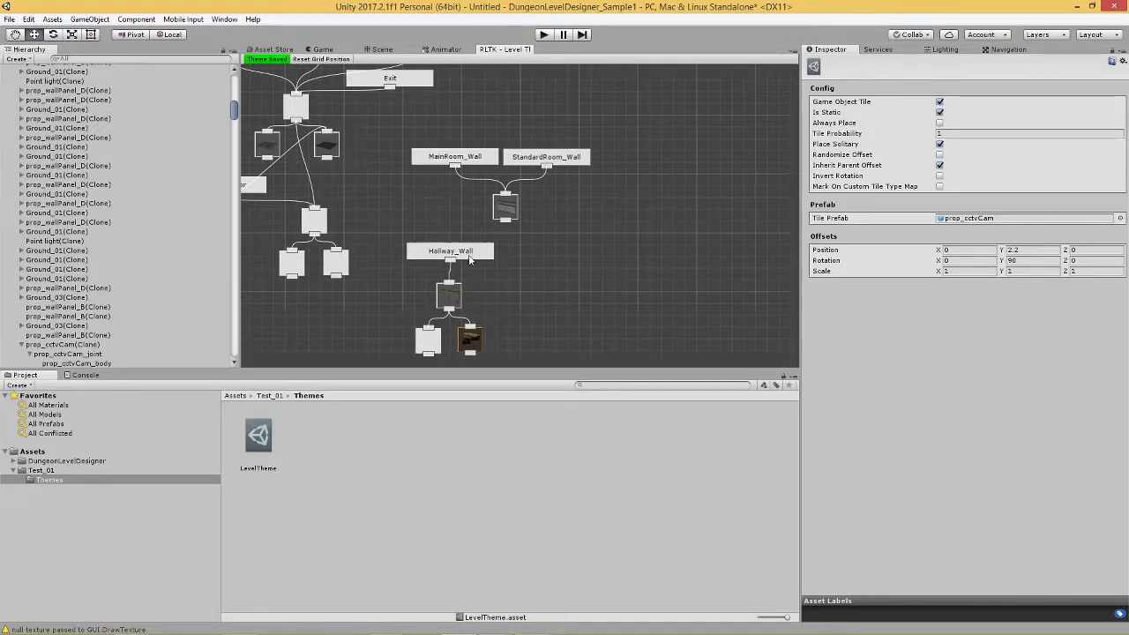
click(454, 296)
click(468, 341)
click(449, 295)
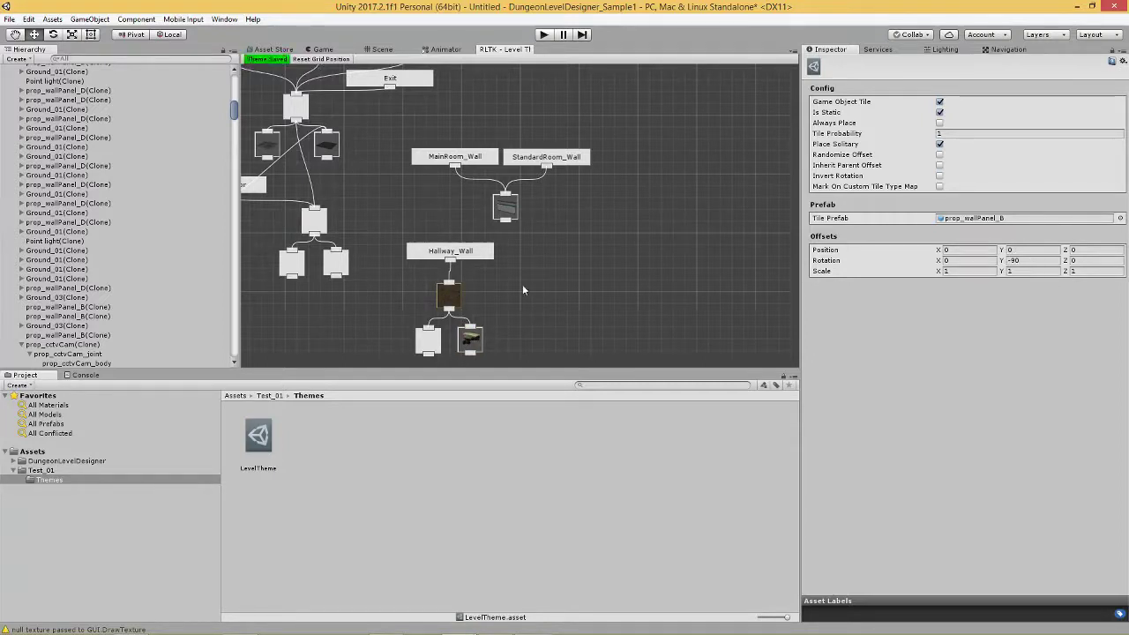
click(472, 347)
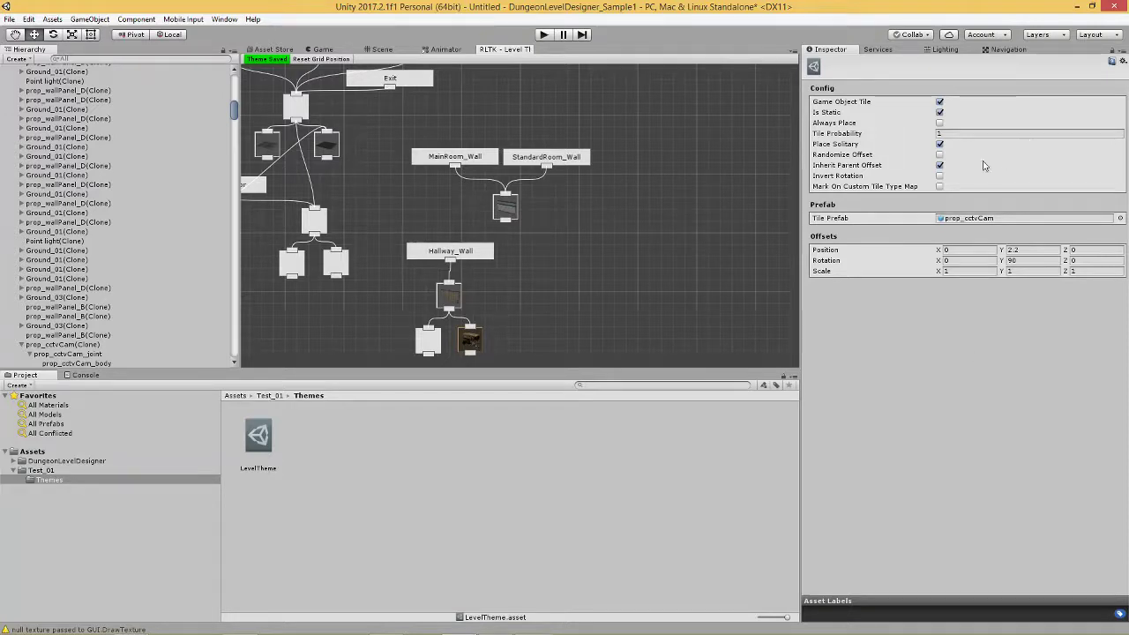
Collapse the LevelManager hierarchy and rebuild the level with the adjusted camera offsets
click(391, 51)
scroll(69, 91, up, 5)
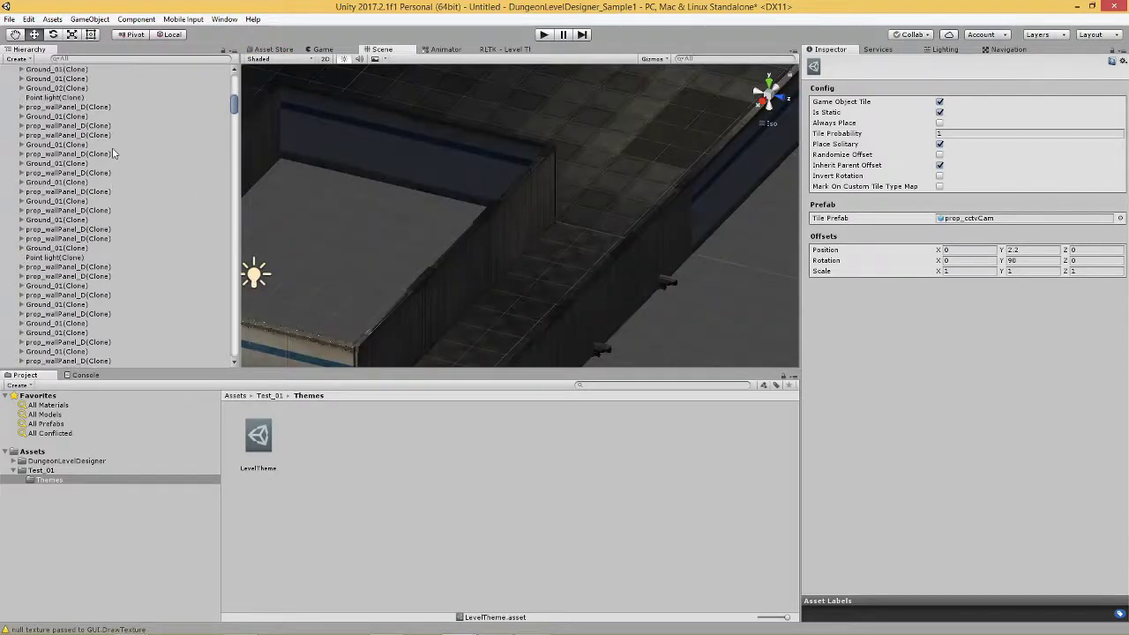
scroll(69, 91, up, 8)
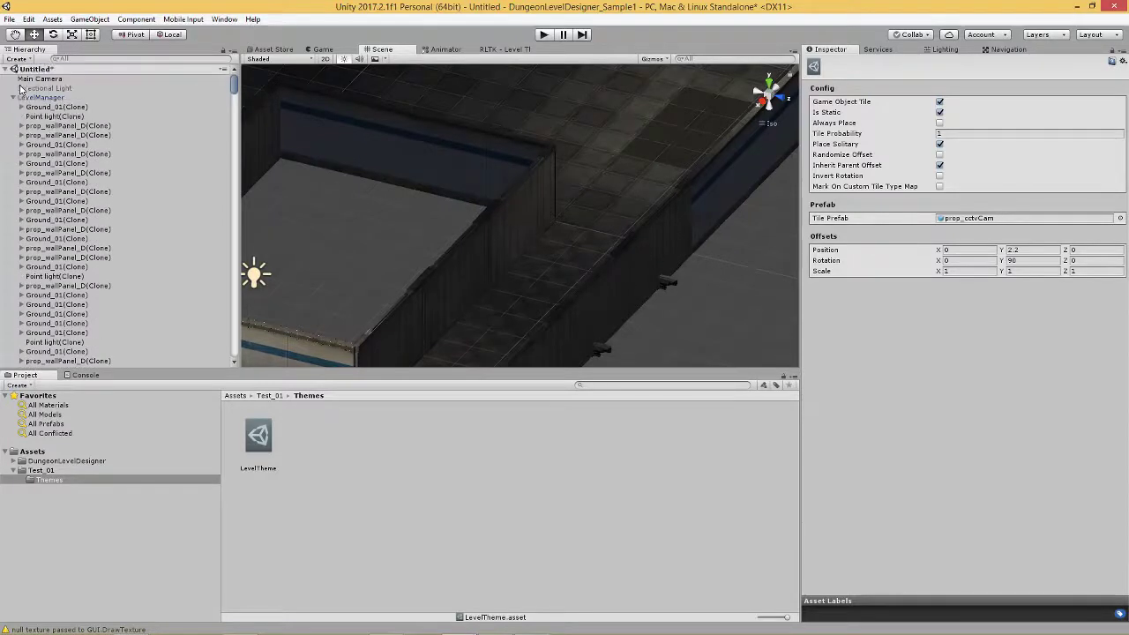
click(16, 98)
click(40, 97)
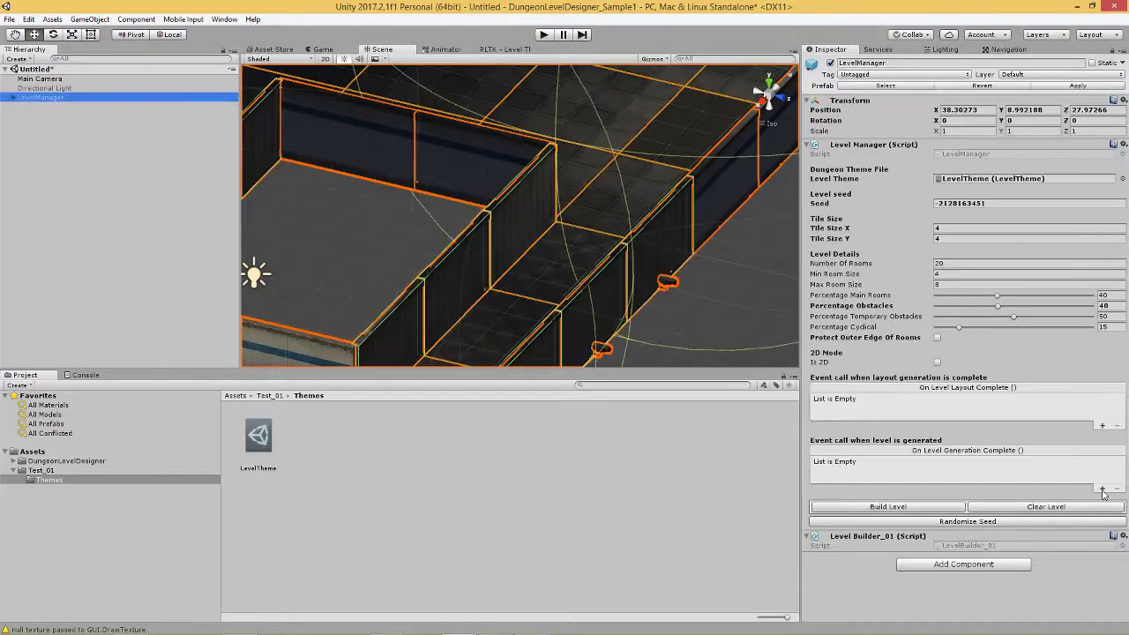
click(940, 508)
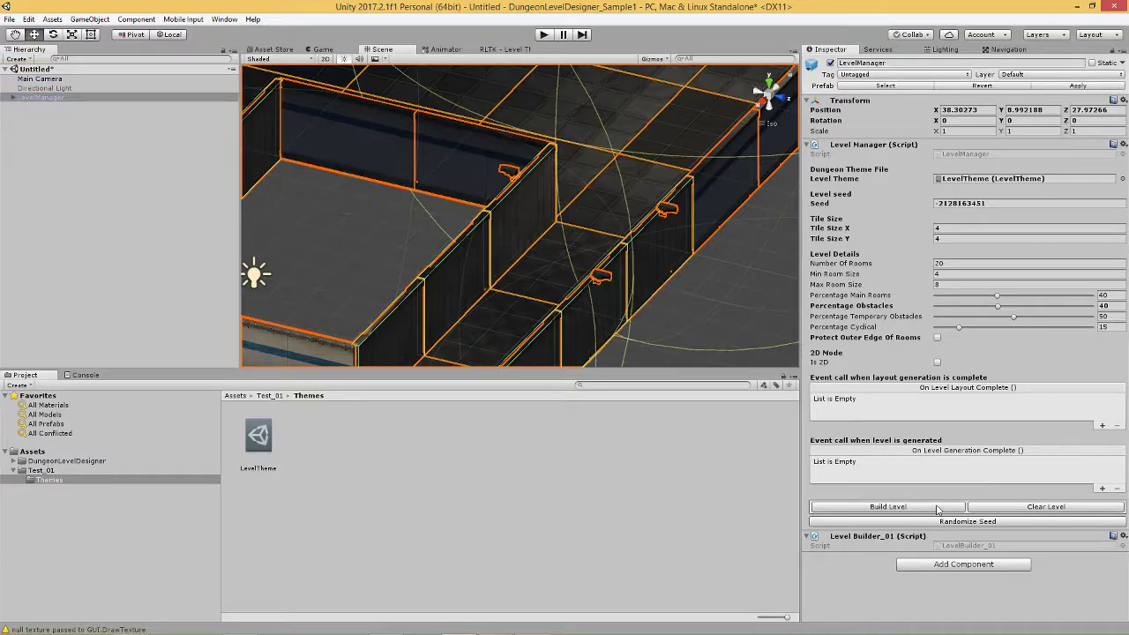
Set the prop_cctvCam node's Y rotation offset to -90 in the LevelTheme graph
alt+drag(613, 275, 655, 293)
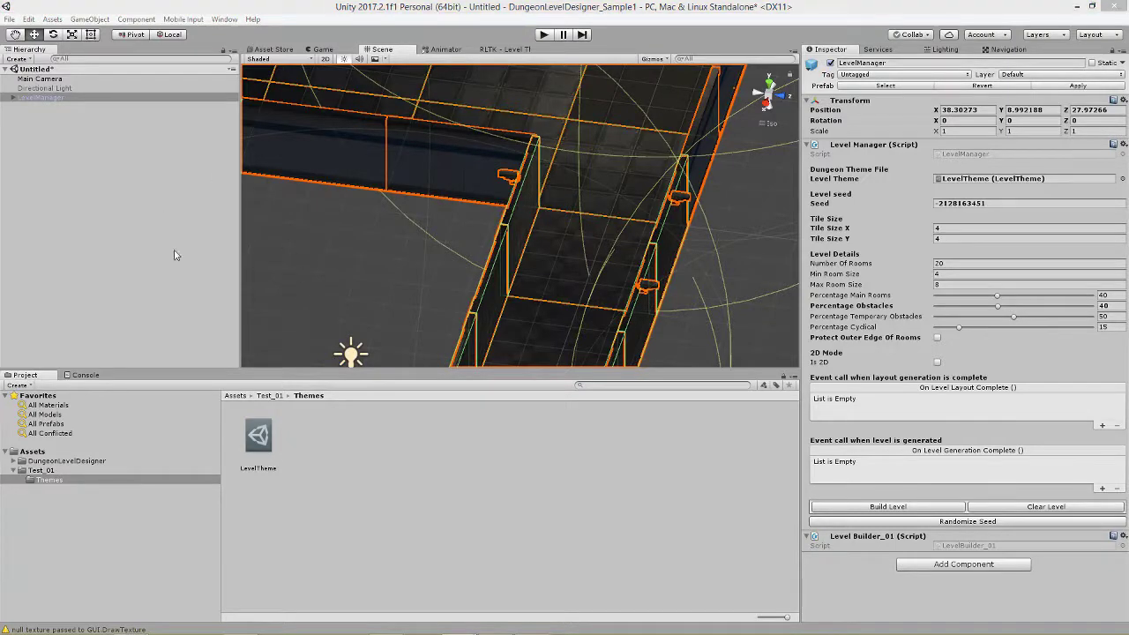
double_click(257, 436)
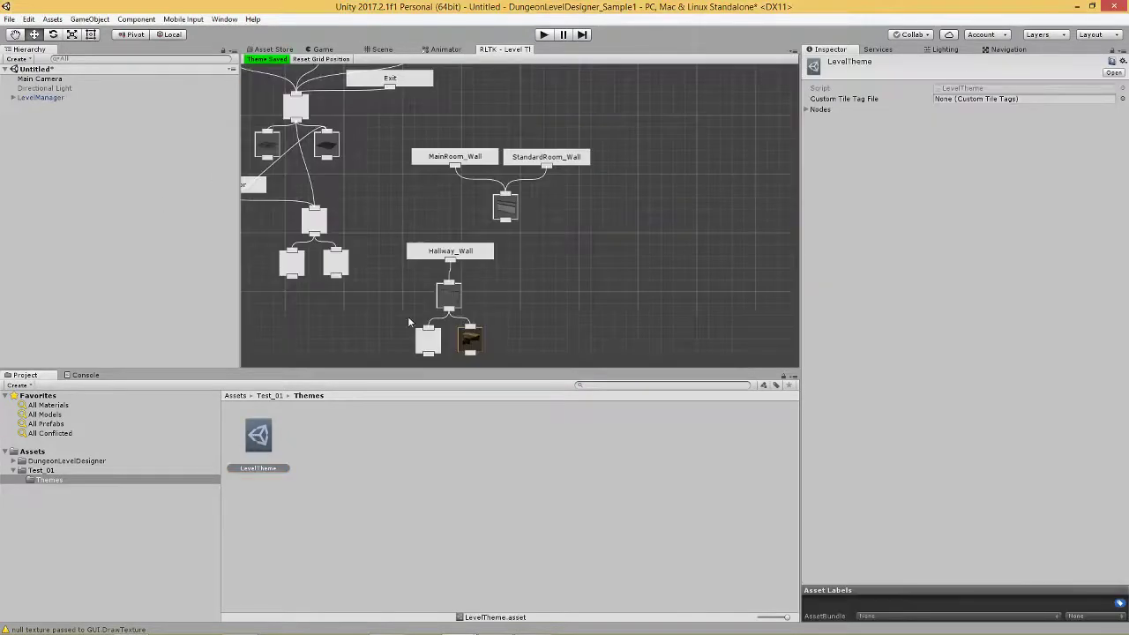
click(475, 339)
click(1043, 261)
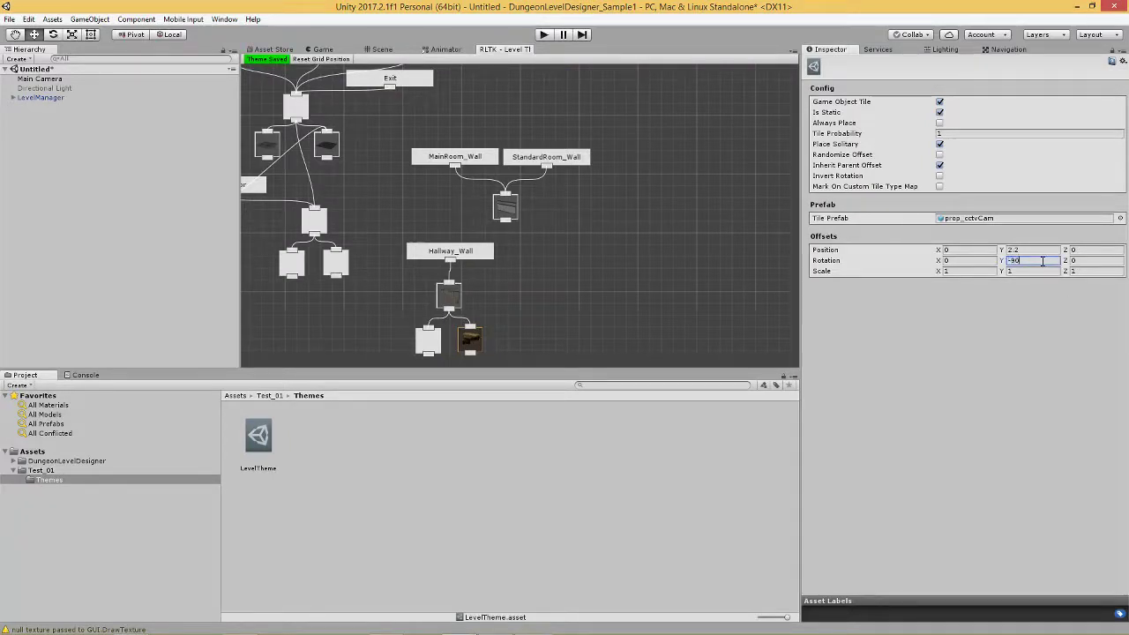
key(Return)
Rebuild the level from LevelManager with the new camera rotation and check the hallway cameras in the scene
click(32, 98)
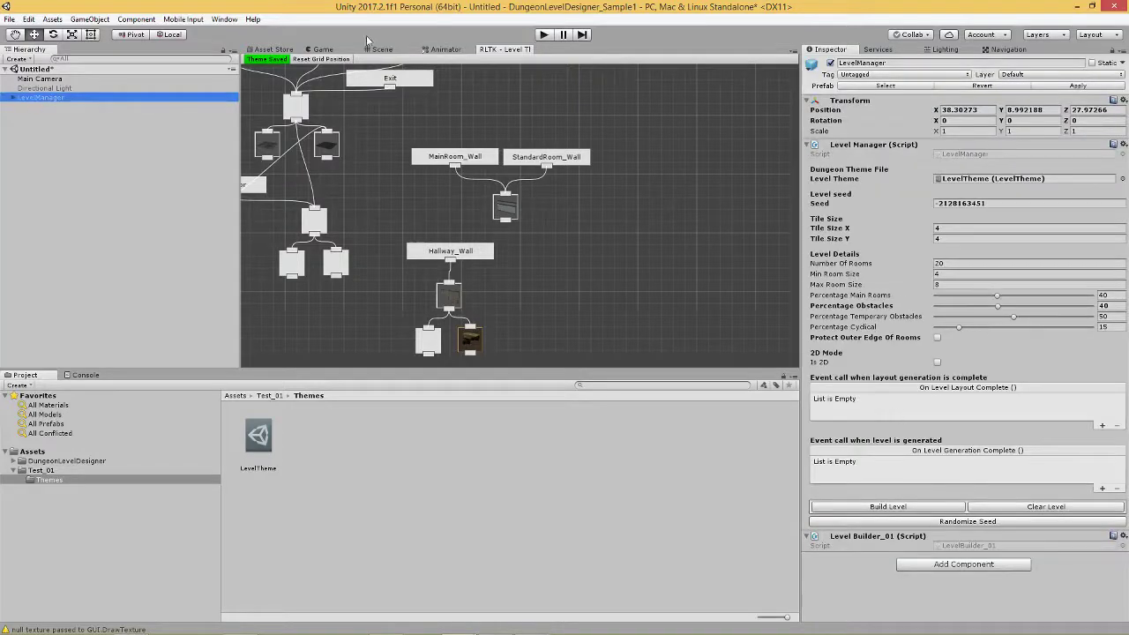
click(374, 50)
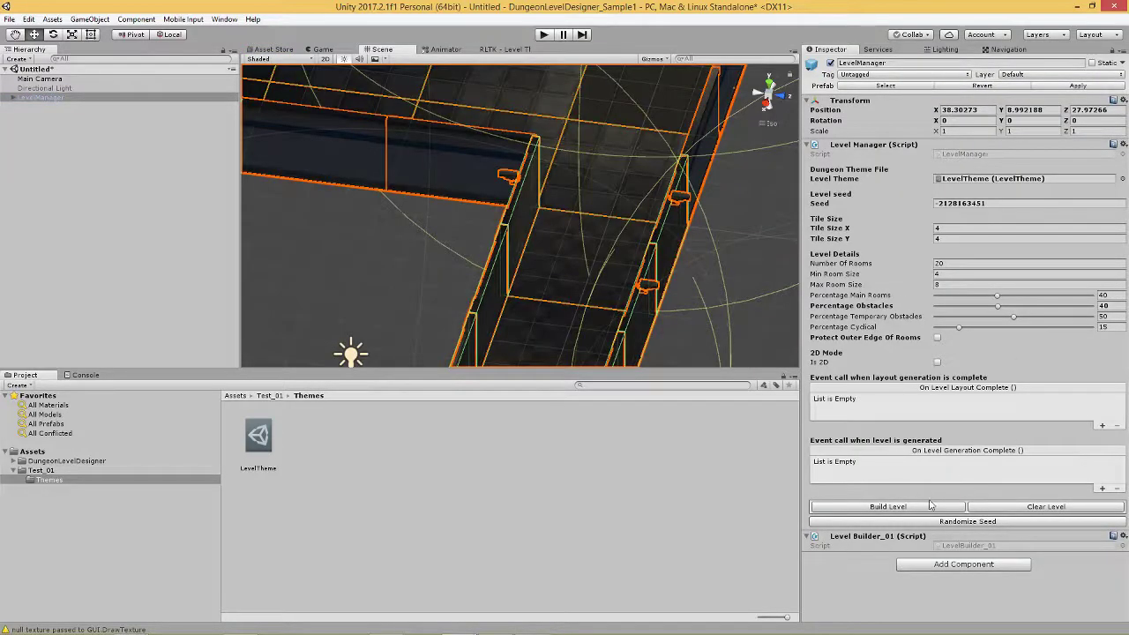
right_drag(619, 272, 762, 261)
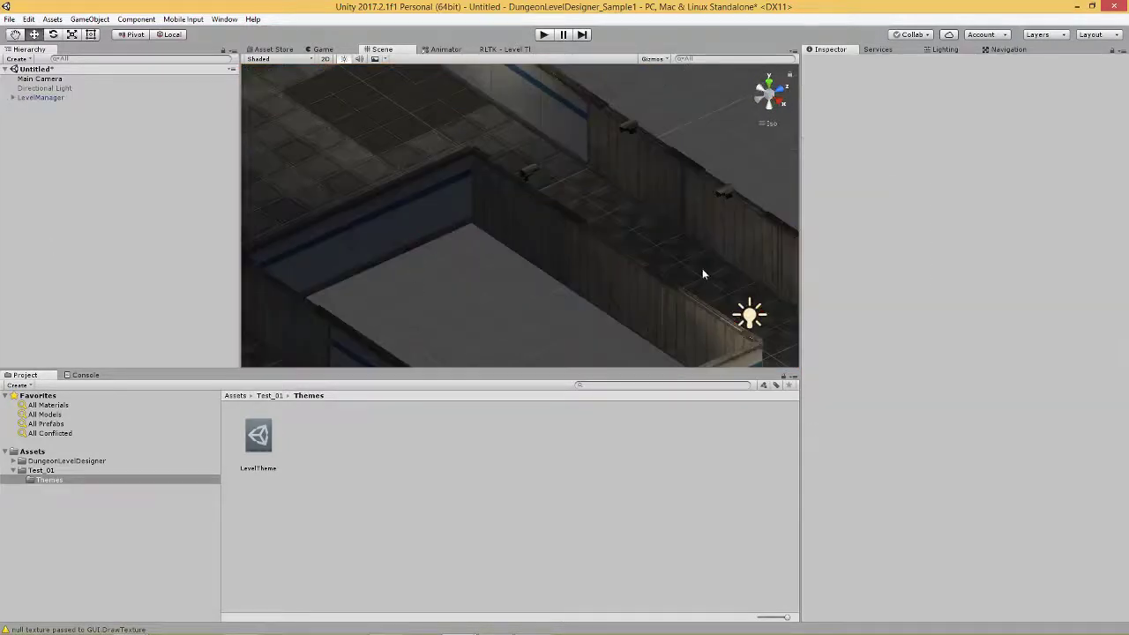
scroll(625, 270, down, 5)
scroll(623, 265, down, 4)
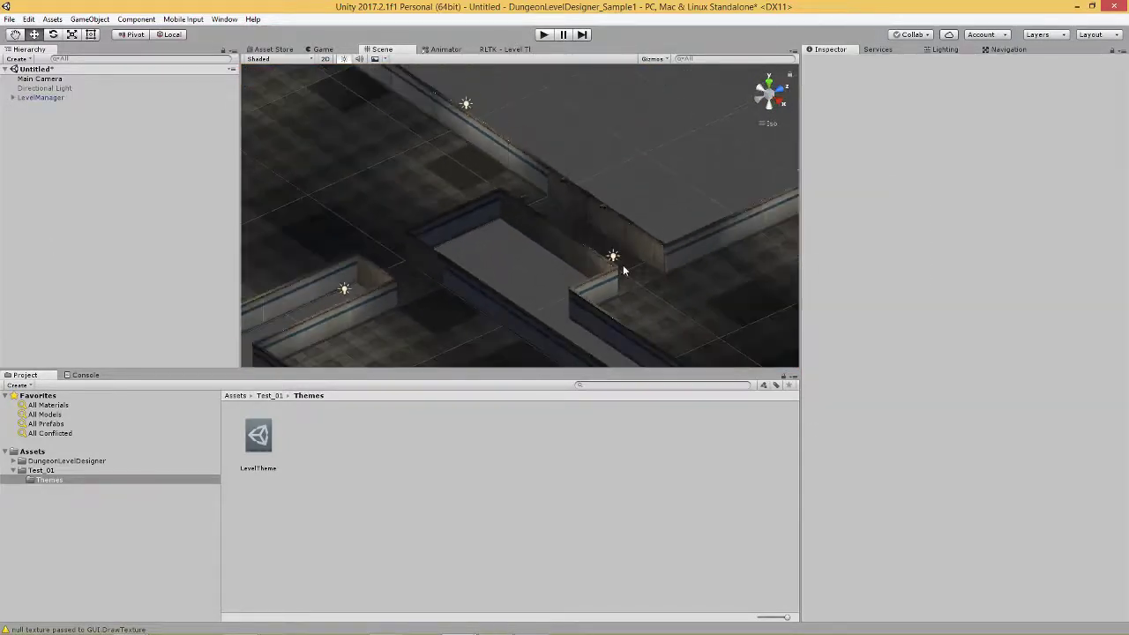
alt+drag(622, 264, 667, 267)
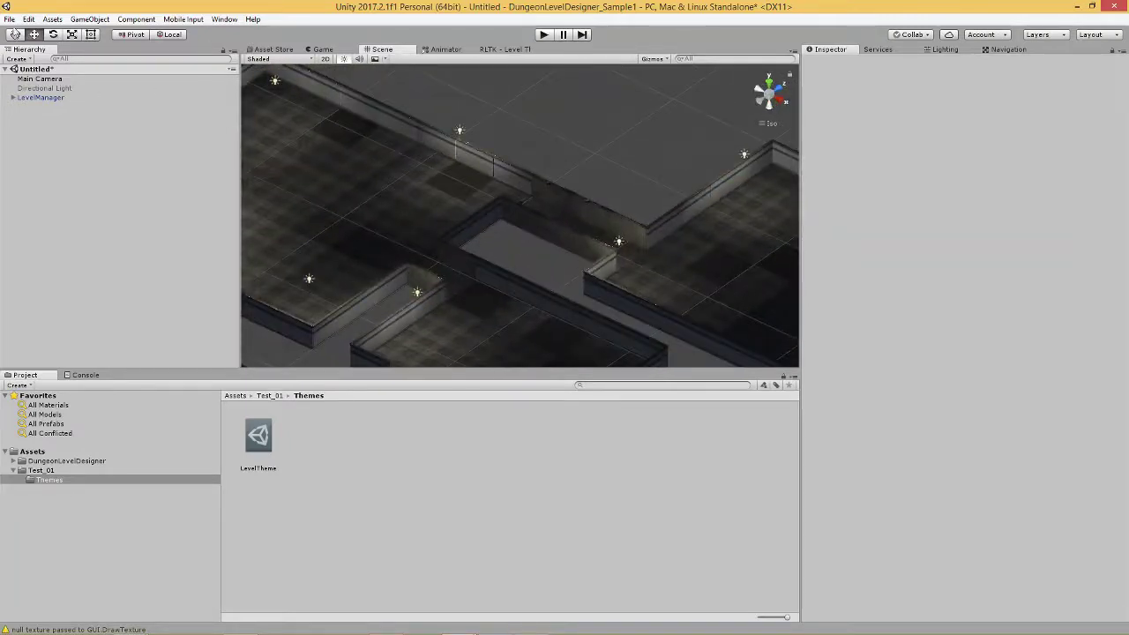
Run the level in play mode and show it in the Scene view
click(9, 19)
click(118, 7)
click(323, 50)
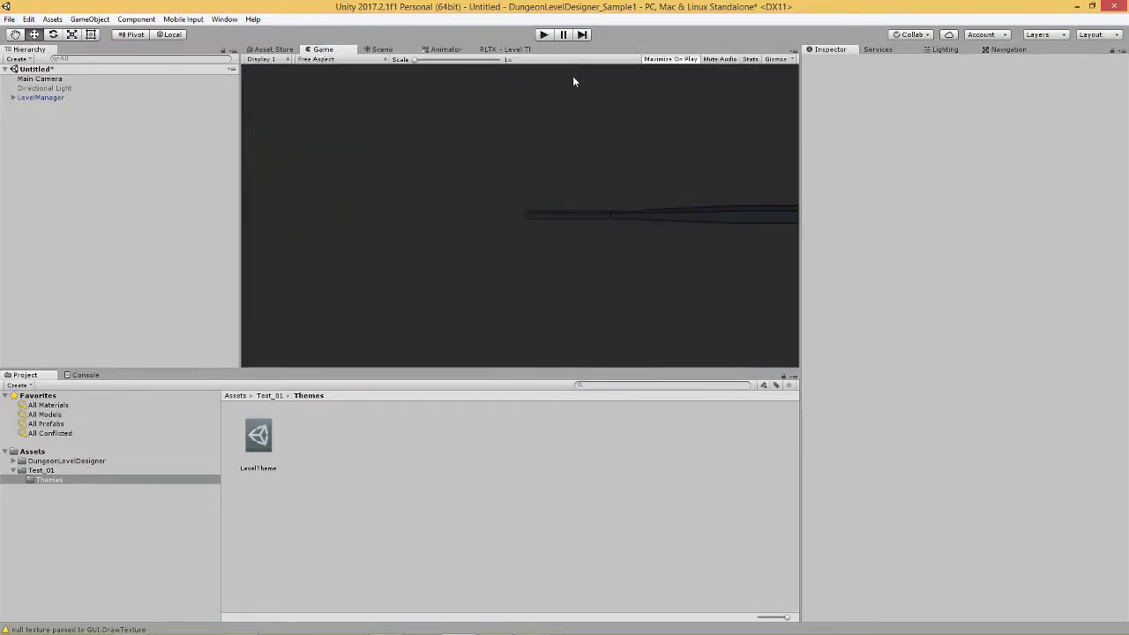
click(377, 50)
click(542, 35)
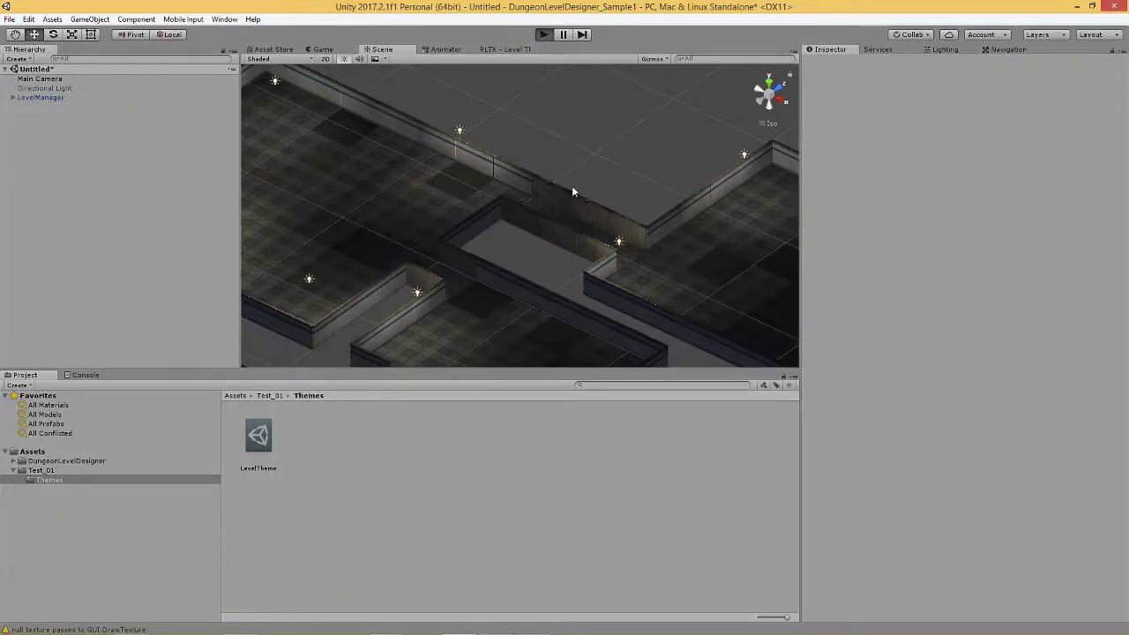
click(374, 51)
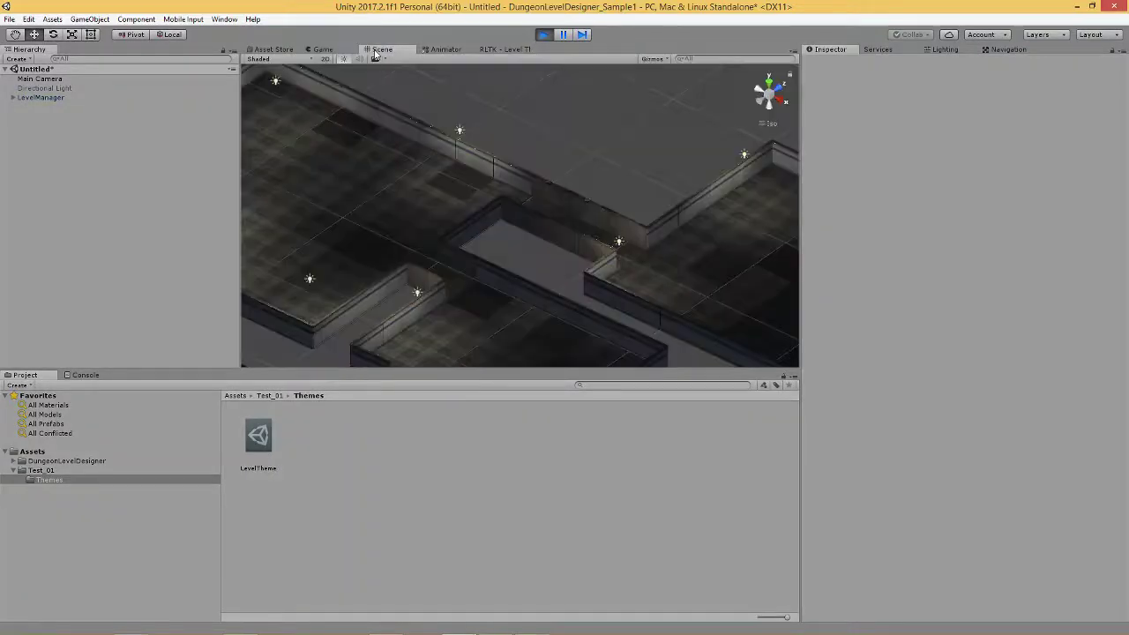
Examine the placement and facing direction of the security cameras along the hallway walls while the level runs
scroll(630, 242, up, 8)
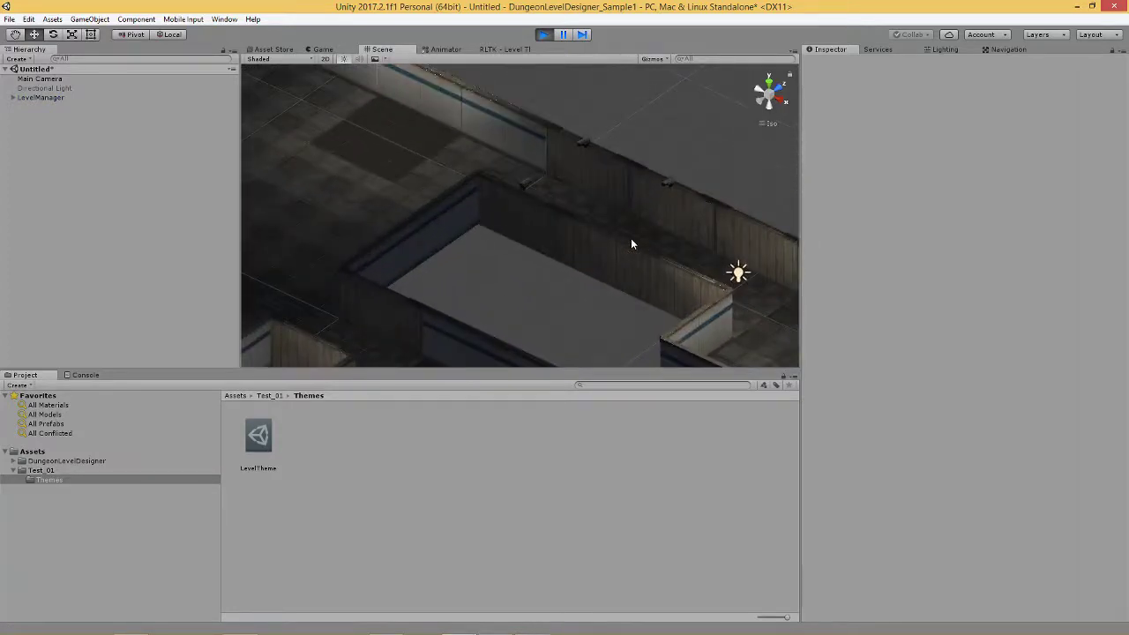
alt+drag(630, 243, 464, 292)
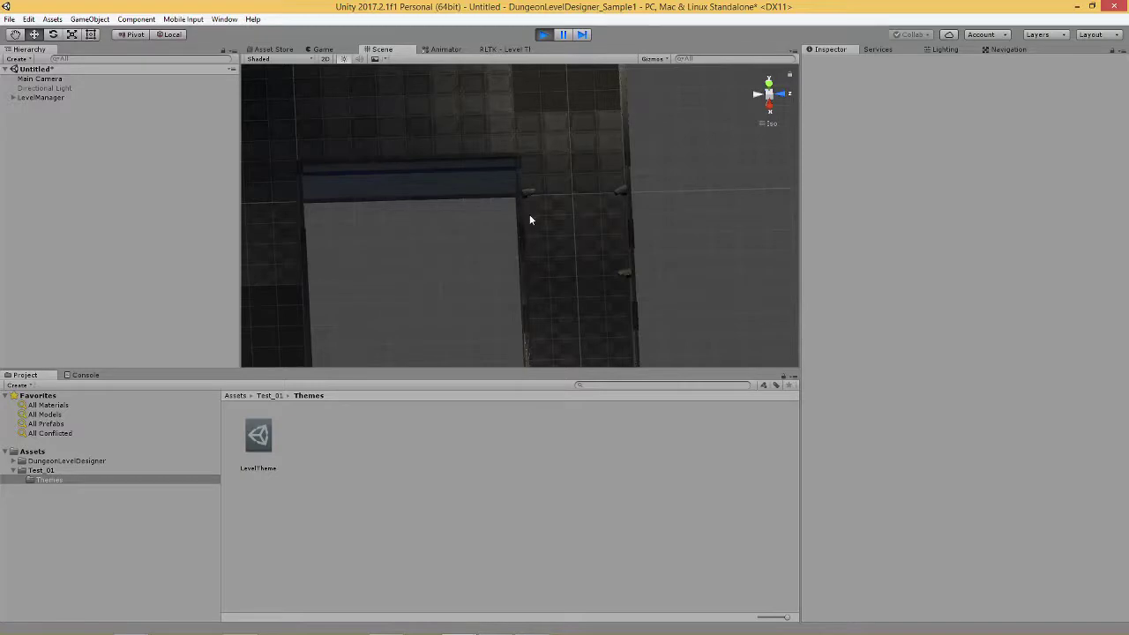
alt+drag(473, 244, 638, 213)
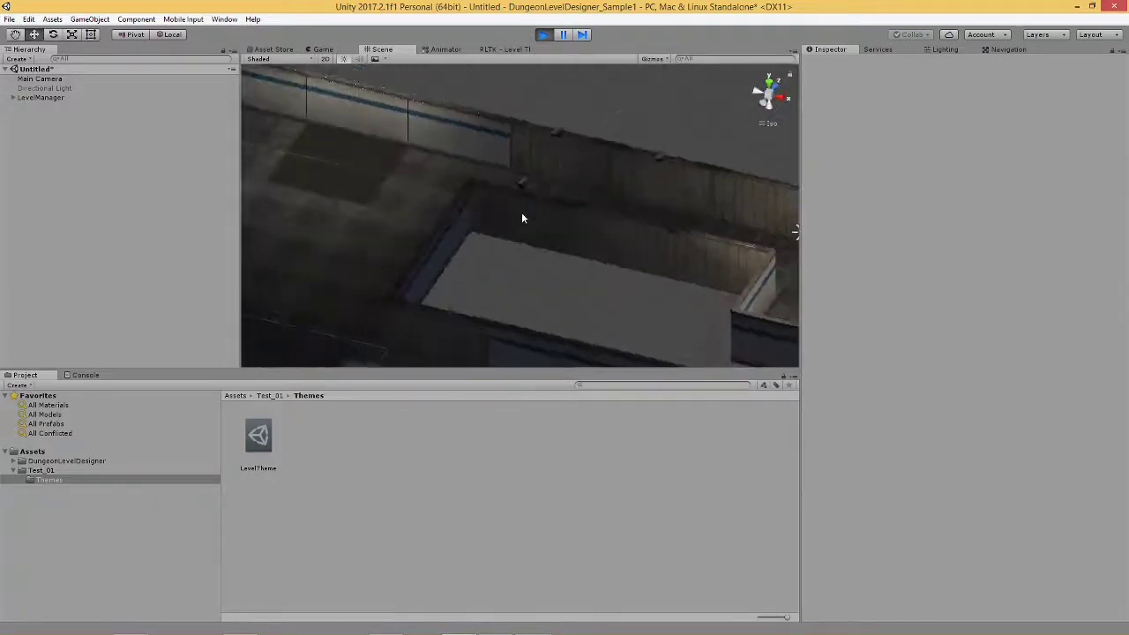
scroll(521, 212, down, 2)
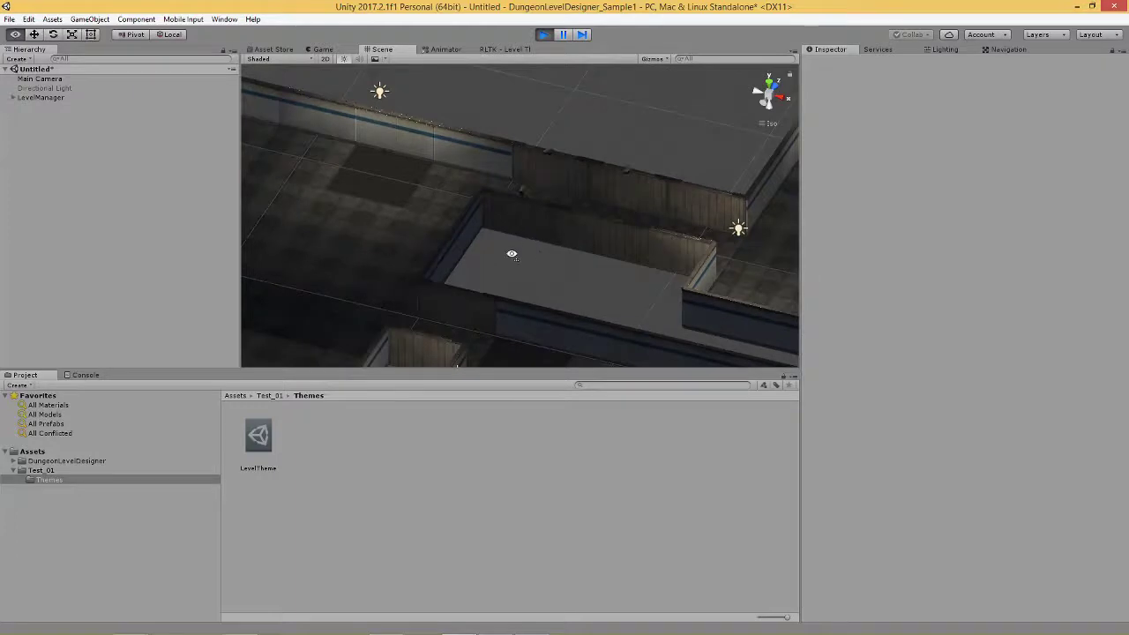
alt+drag(511, 254, 622, 237)
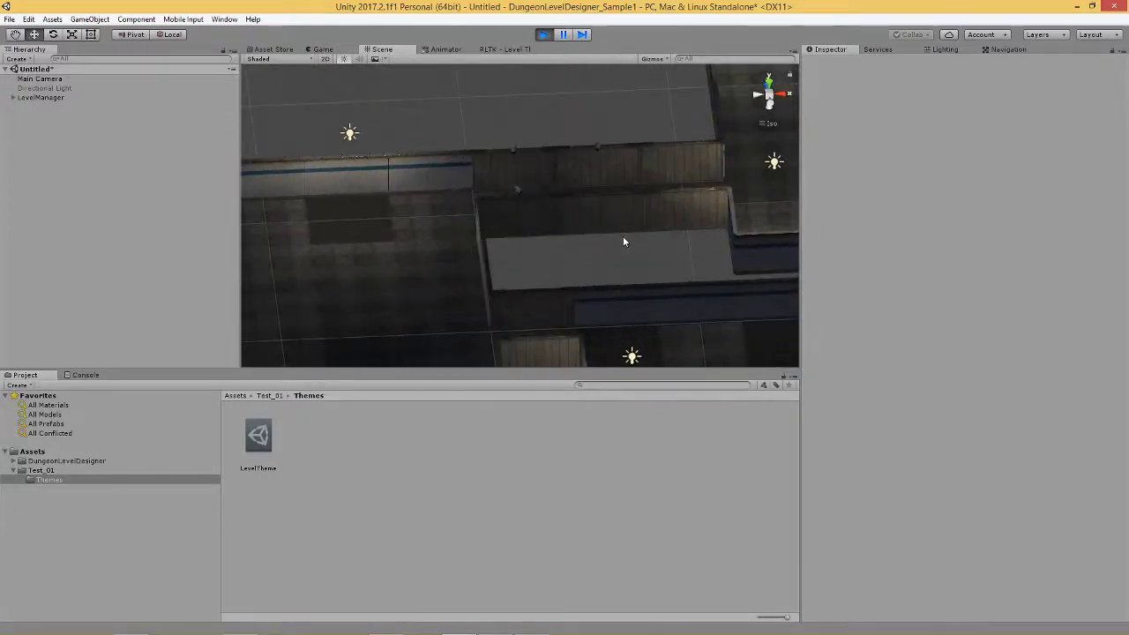